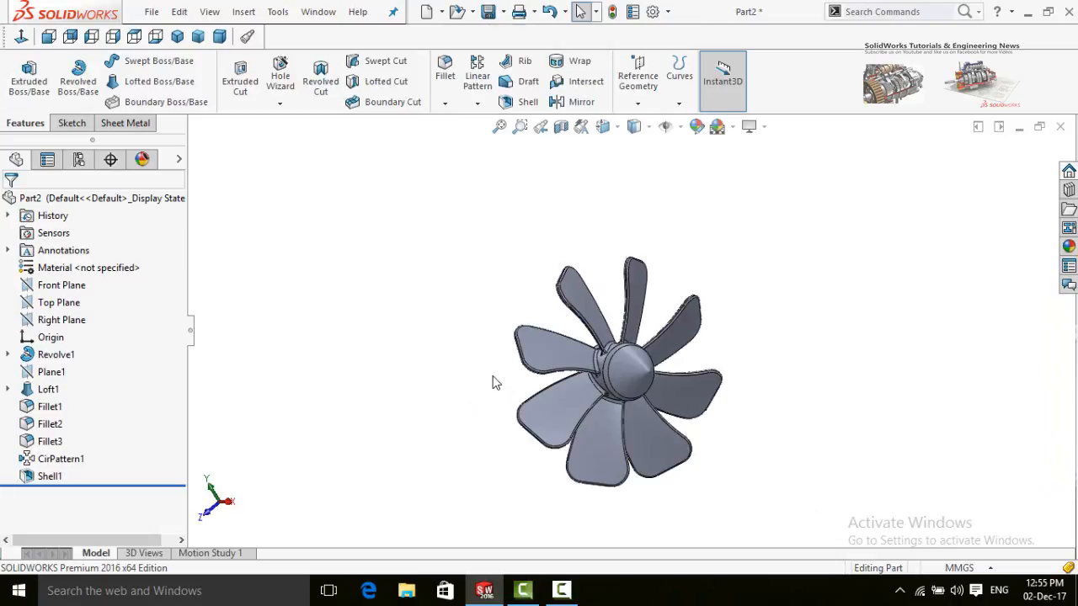
{"action": "middle_click_drag", "start_coordinate": [493, 382], "coordinate": [578, 379]}
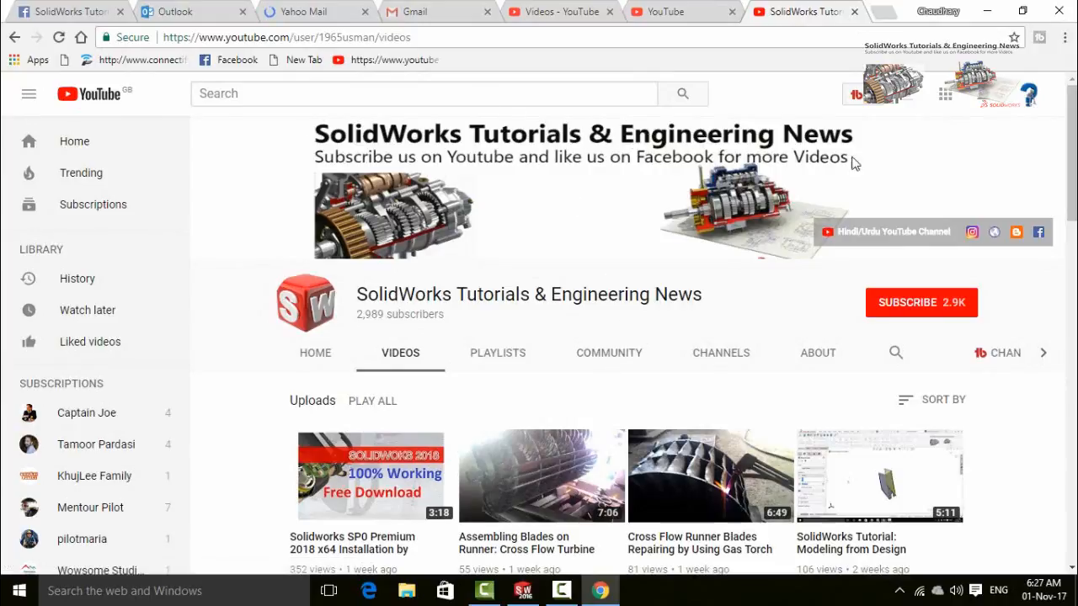
{"action": "scroll", "coordinate": [999, 421], "scroll_direction": "down", "scroll_amount": 15}
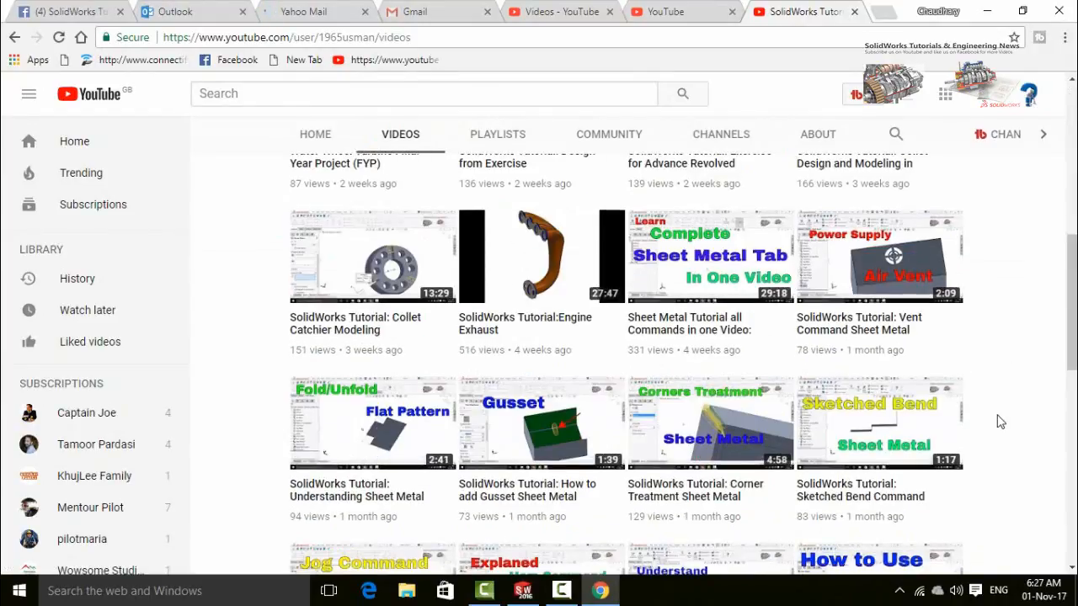
{"action": "scroll", "coordinate": [999, 421], "scroll_direction": "up", "scroll_amount": 20}
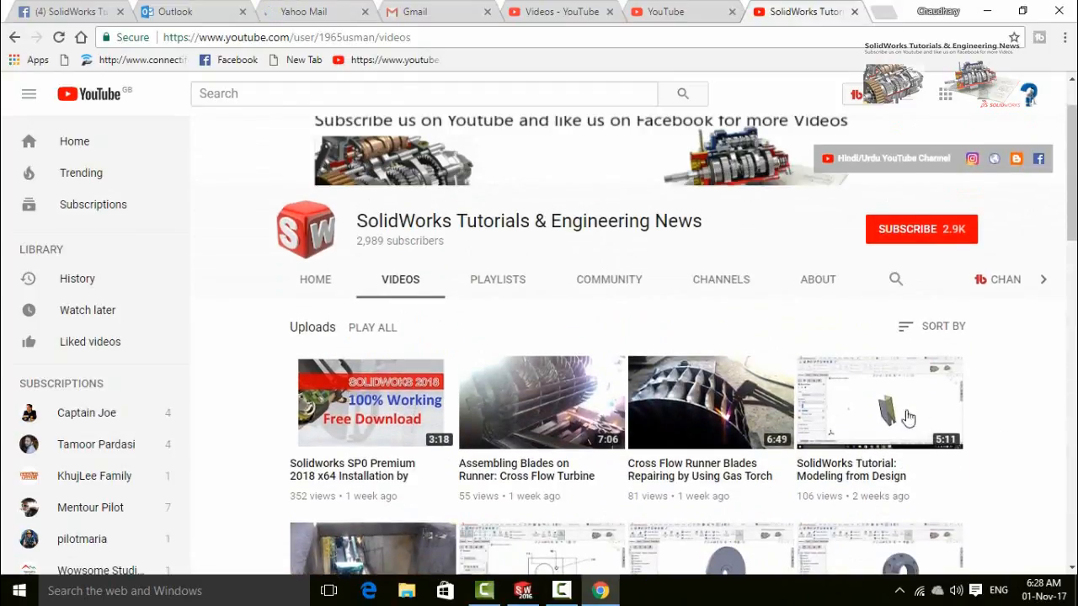
{"action": "left_click", "coordinate": [890, 235]}
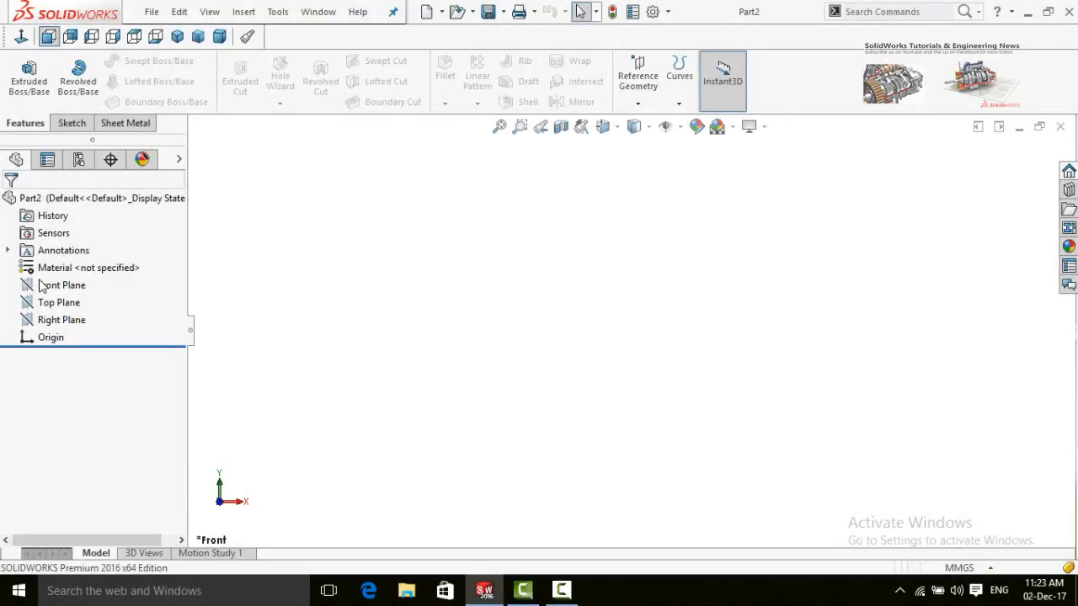
- Sketch a closed four-line profile about 40 mm high on the Front Plane, with its base ending at the origin and a sloped edge there
{"action": "left_click", "coordinate": [44, 286]}
{"action": "left_click", "coordinate": [72, 258]}
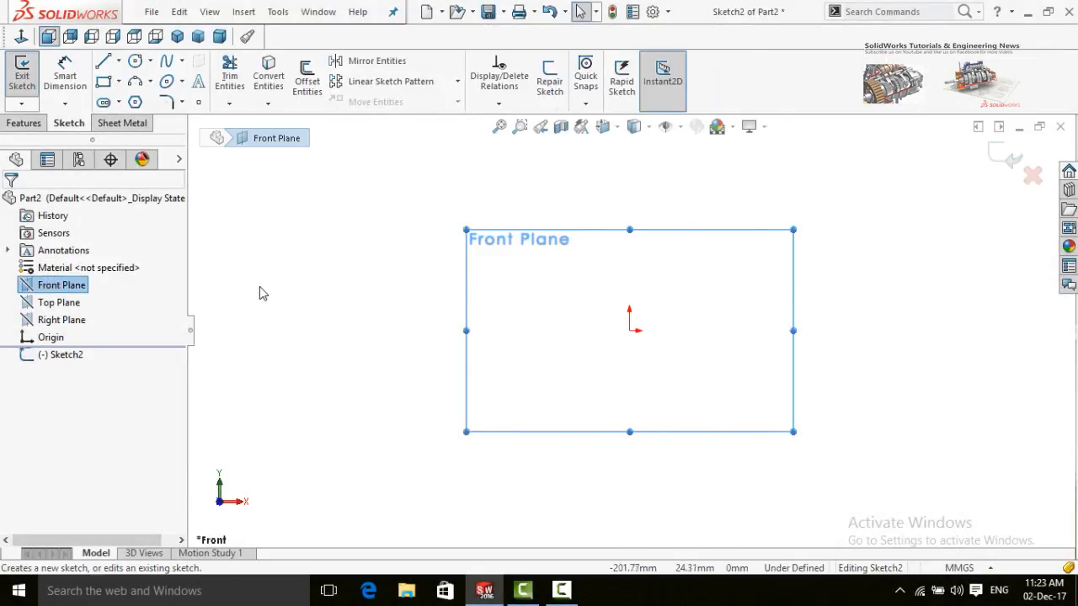
{"action": "left_click", "coordinate": [251, 280]}
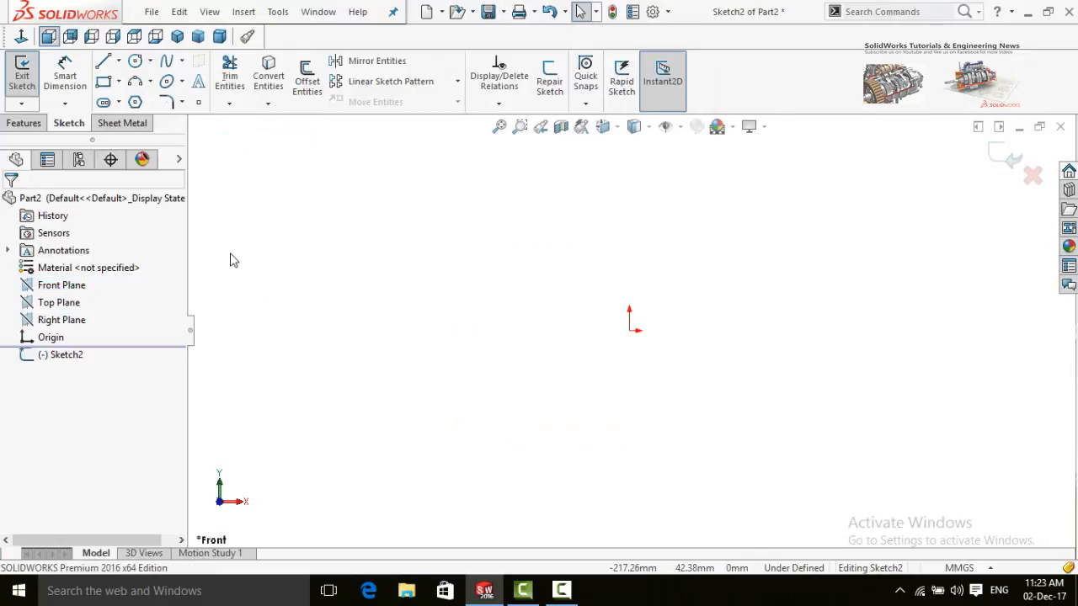
{"action": "left_click", "coordinate": [104, 63]}
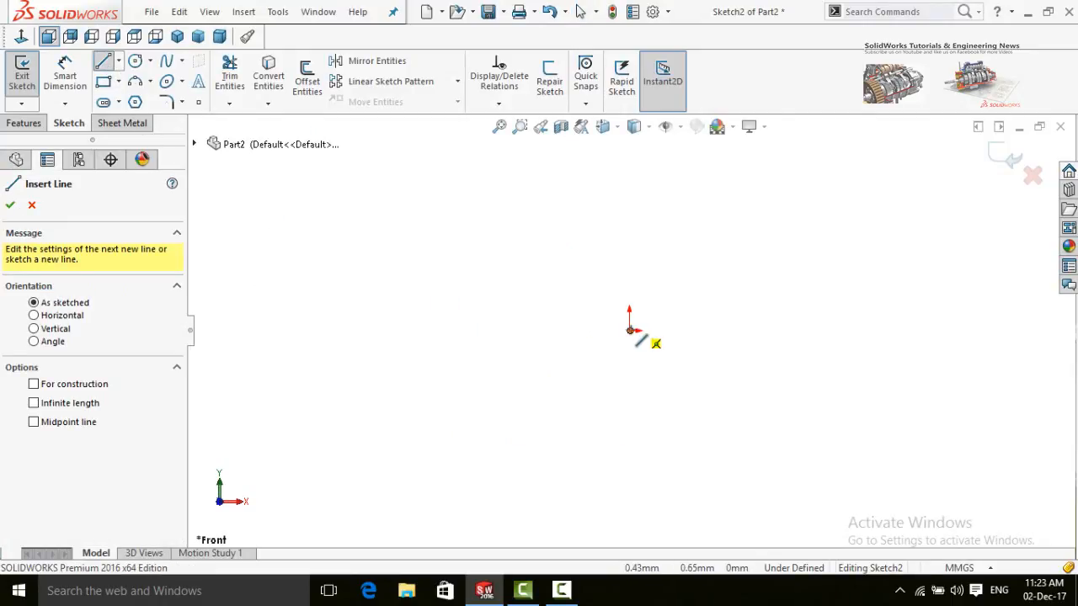
{"action": "left_click", "coordinate": [631, 330]}
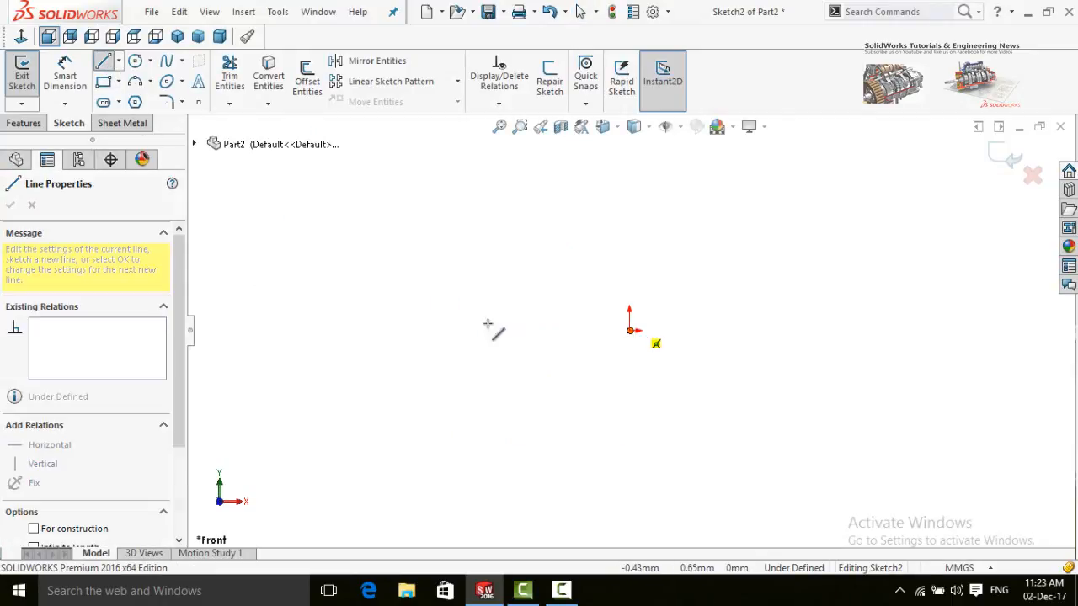
{"action": "left_click", "coordinate": [365, 330]}
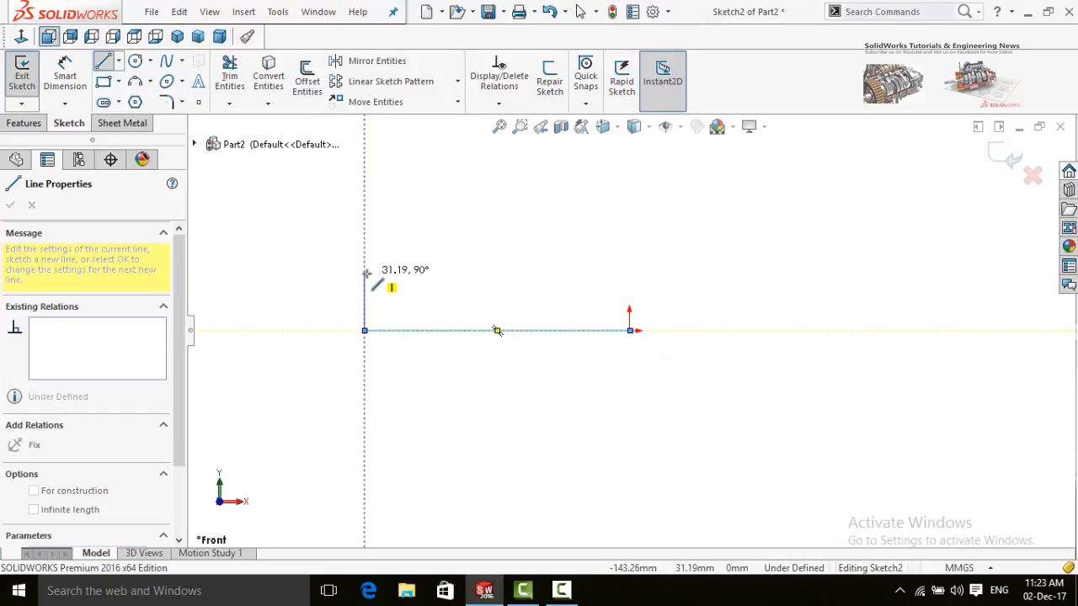
{"action": "left_click", "coordinate": [365, 257]}
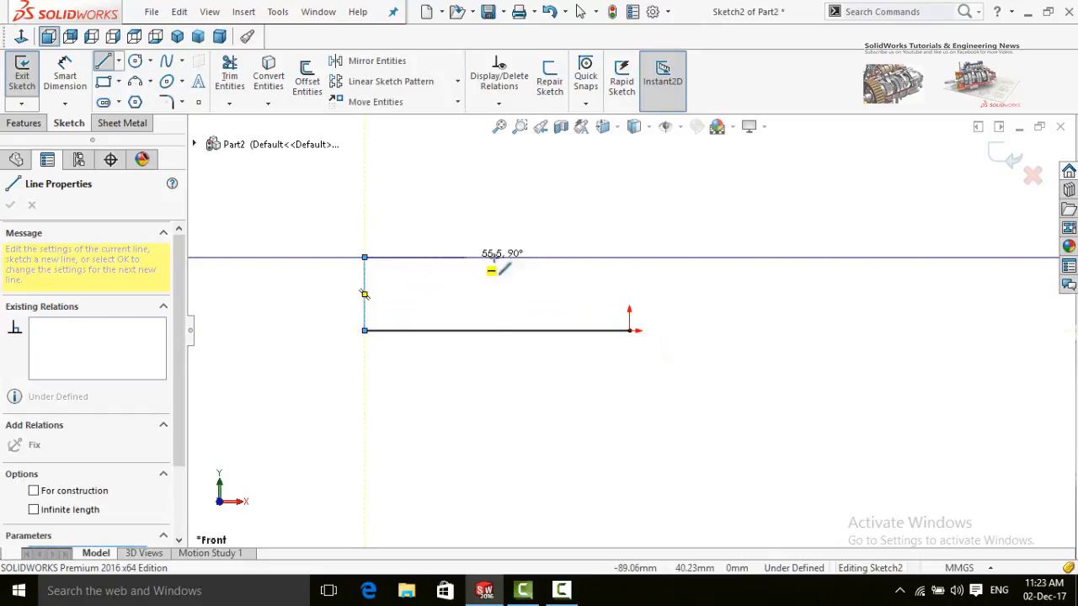
{"action": "left_click", "coordinate": [549, 257]}
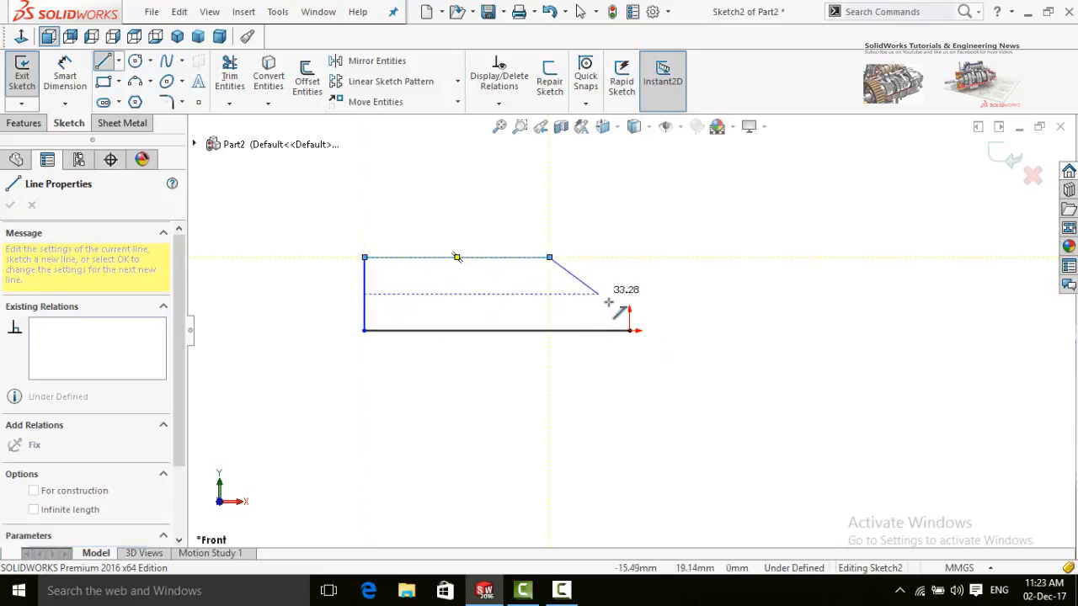
{"action": "left_click", "coordinate": [631, 330]}
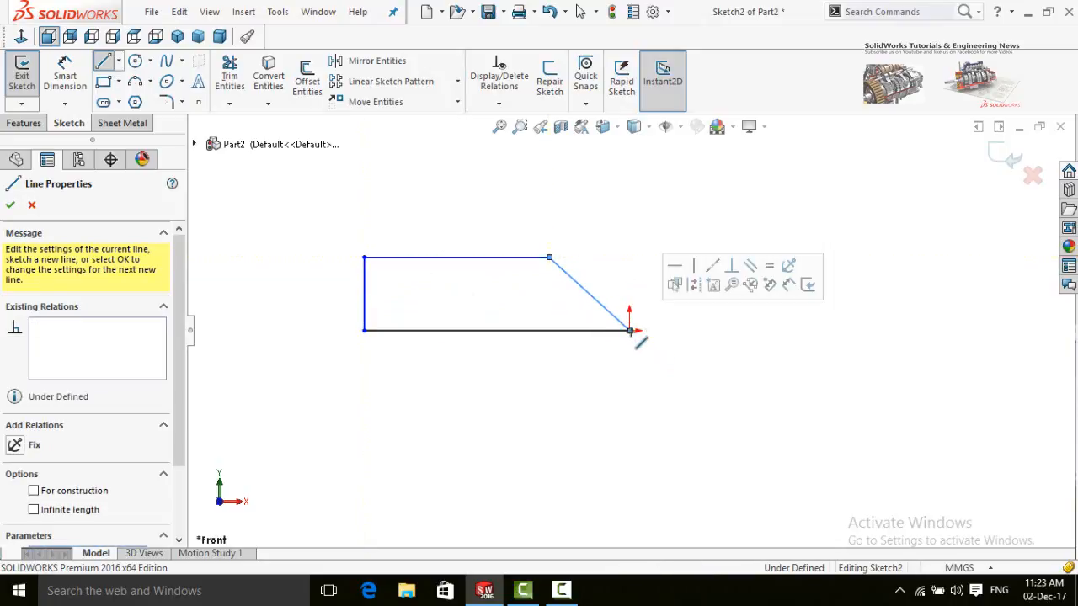
{"action": "key", "text": "Escape"}
- Dimension the profile's vertical edge to 50 mm
{"action": "scroll", "coordinate": [563, 234], "scroll_direction": "up", "scroll_amount": 2}
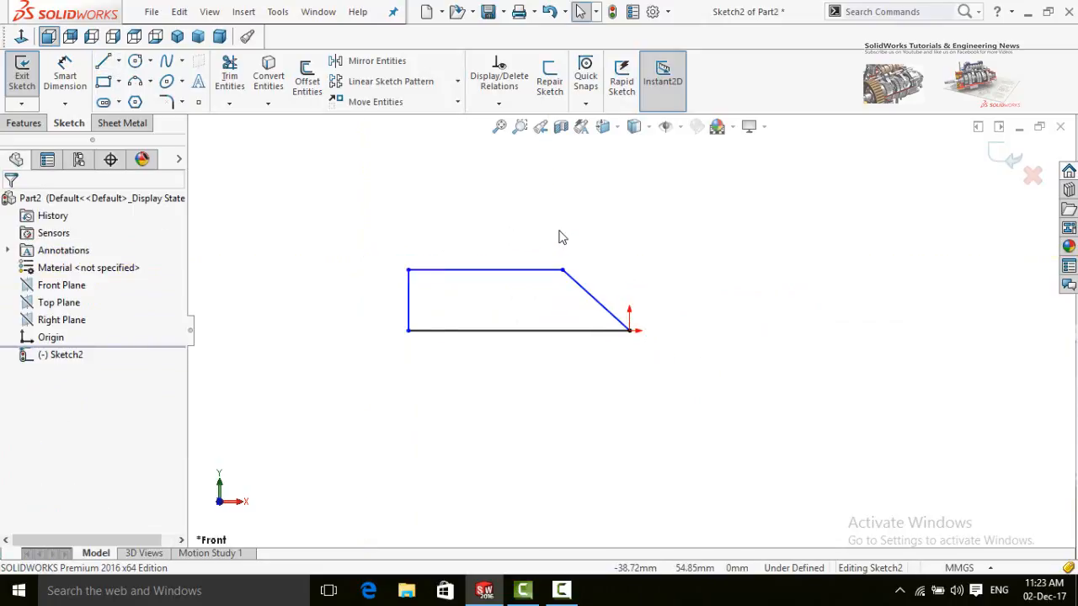
{"action": "right_click_drag", "start_coordinate": [689, 386], "coordinate": [687, 341]}
{"action": "left_click", "coordinate": [445, 307]}
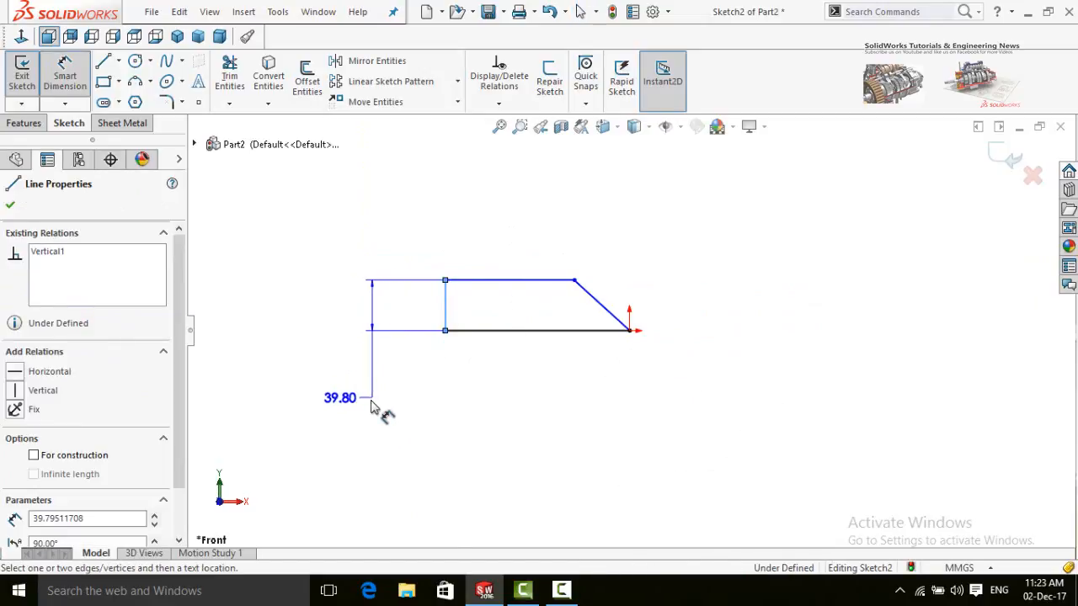
{"action": "left_click", "coordinate": [373, 409]}
{"action": "type", "text": "50"}
{"action": "key", "text": "Return"}
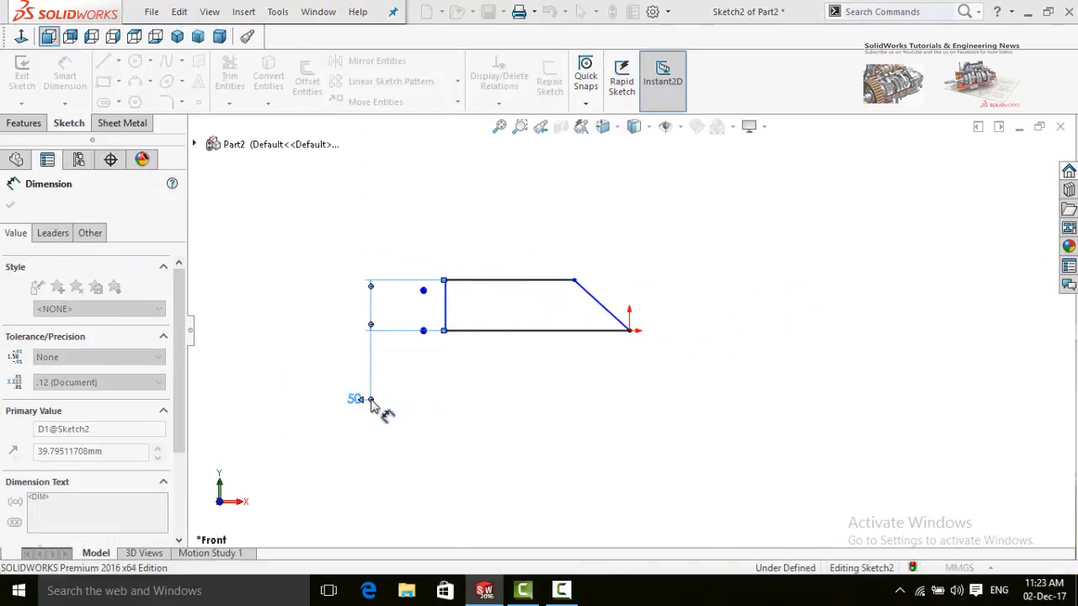
- Dimension the profile's base line to 150 mm and its upper horizontal line to 80 mm
{"action": "left_click", "coordinate": [487, 360]}
{"action": "left_click", "coordinate": [523, 434]}
{"action": "type", "text": "150"}
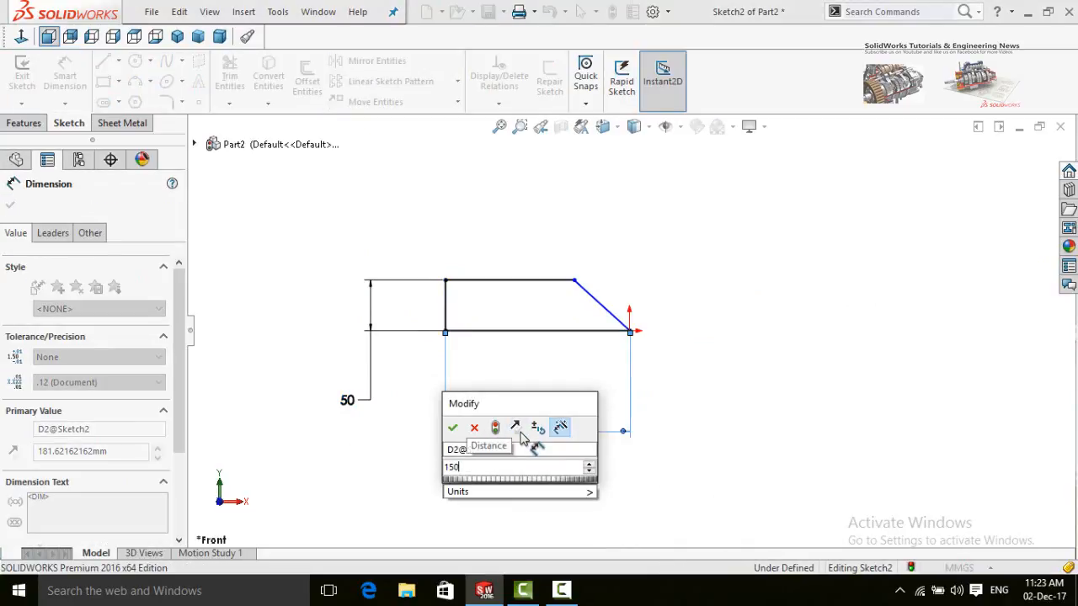
{"action": "key", "text": "Return"}
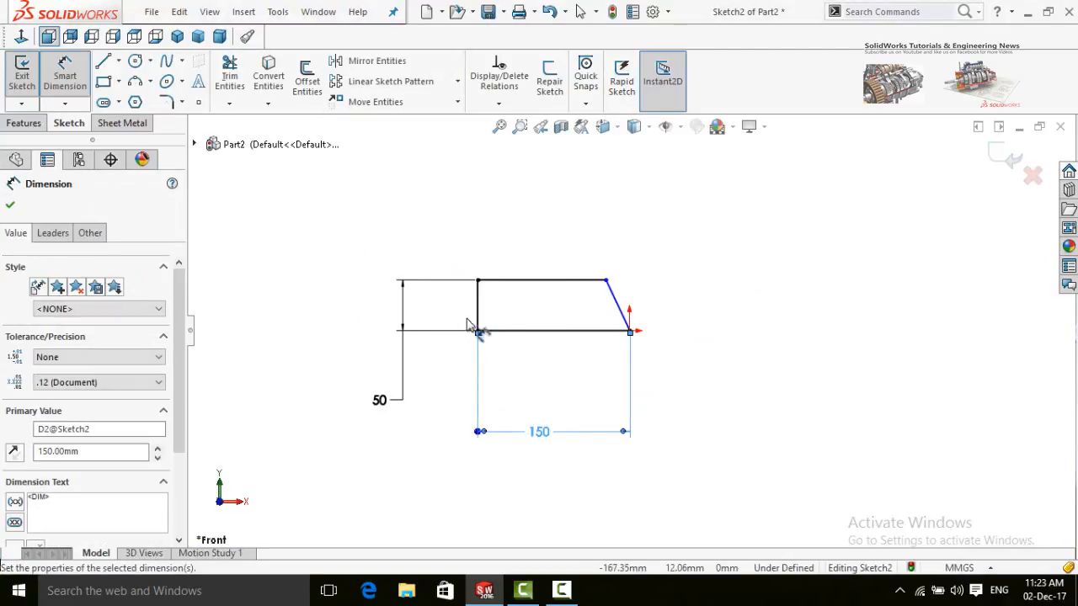
{"action": "left_click", "coordinate": [514, 280]}
{"action": "left_click", "coordinate": [516, 234]}
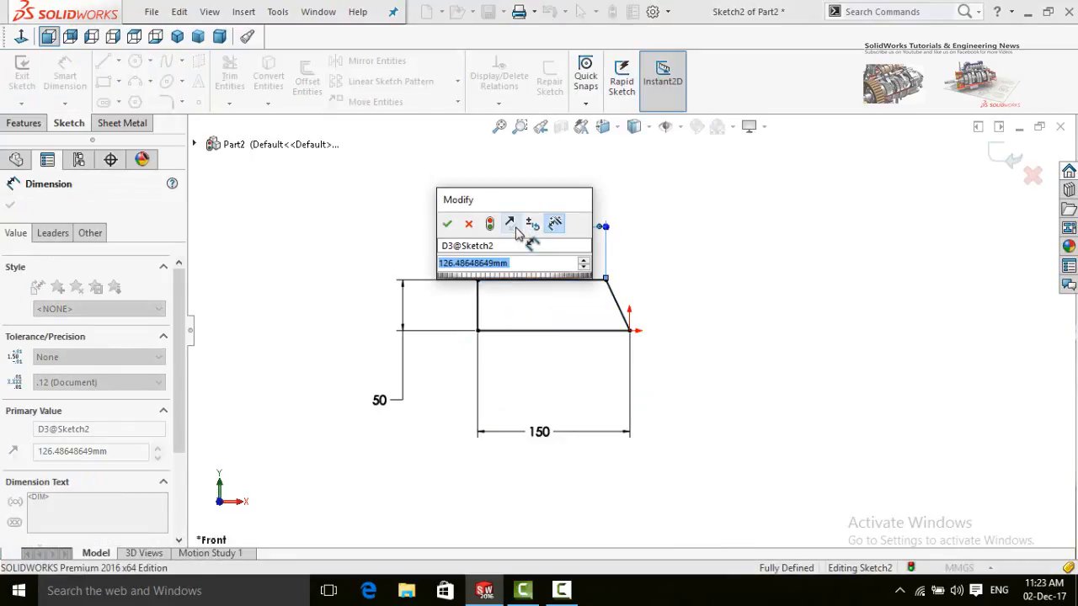
{"action": "type", "text": "80"}
{"action": "key", "text": "Return"}
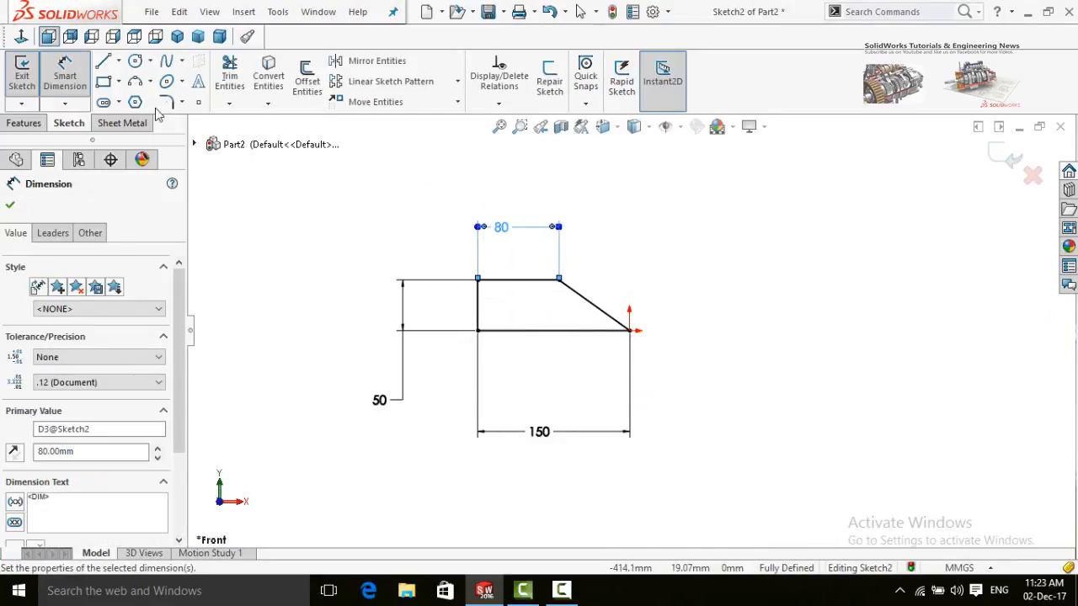
- Add a 20 mm sketch fillet to the corner between the upper horizontal line and the sloped line
{"action": "left_click", "coordinate": [166, 103]}
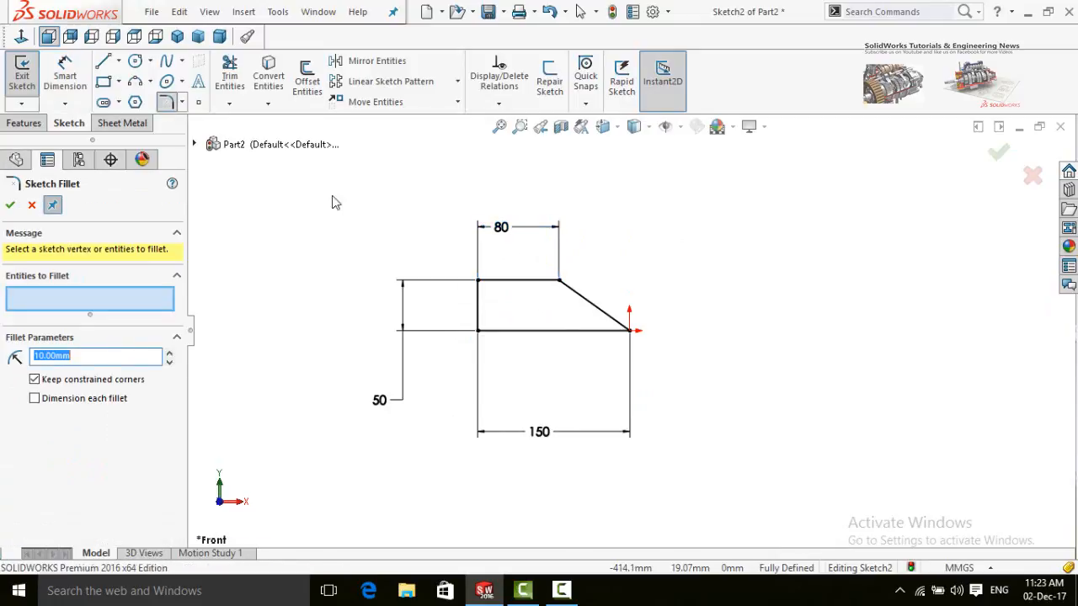
{"action": "scroll", "coordinate": [566, 290], "scroll_direction": "down", "scroll_amount": 5}
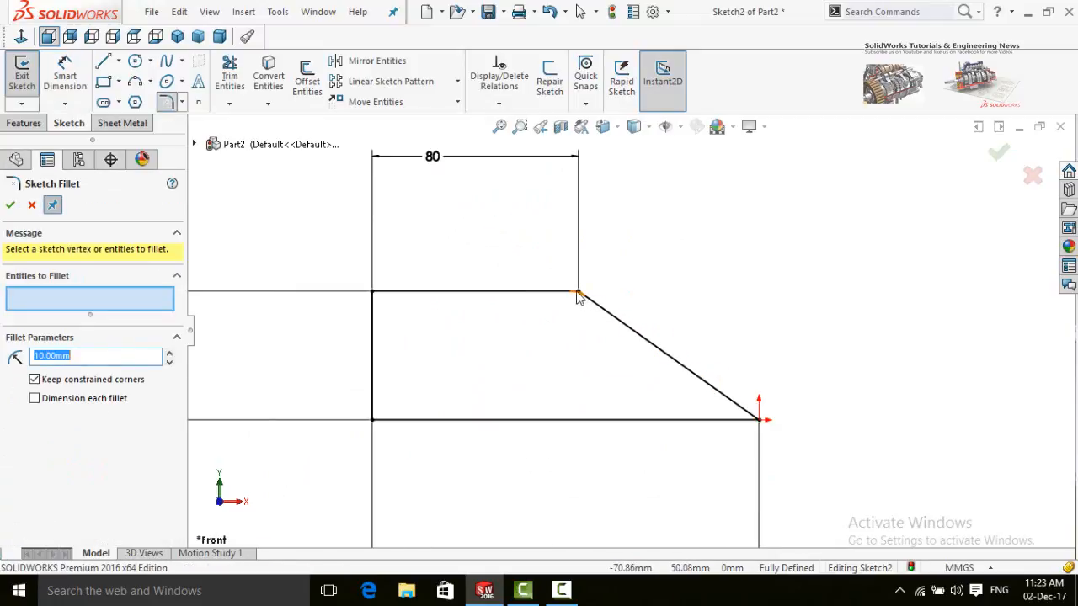
{"action": "left_click", "coordinate": [577, 293]}
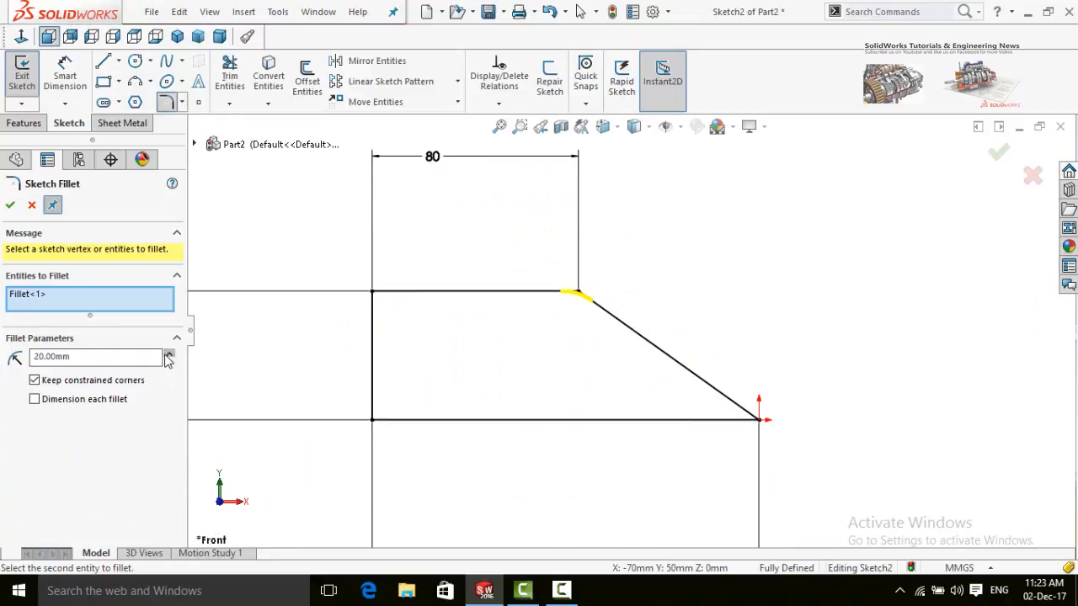
{"action": "left_click", "coordinate": [10, 207]}
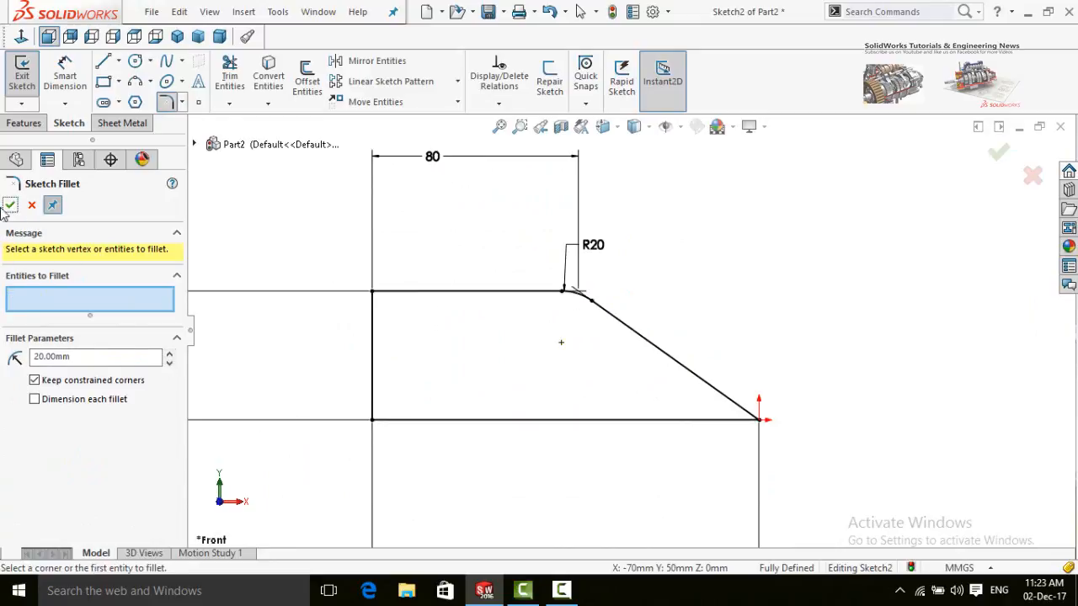
{"action": "left_click", "coordinate": [10, 207]}
- Revolve the profile 360 degrees about its 150 mm base line to create the solid hub
{"action": "scroll", "coordinate": [546, 398], "scroll_direction": "up", "scroll_amount": 4}
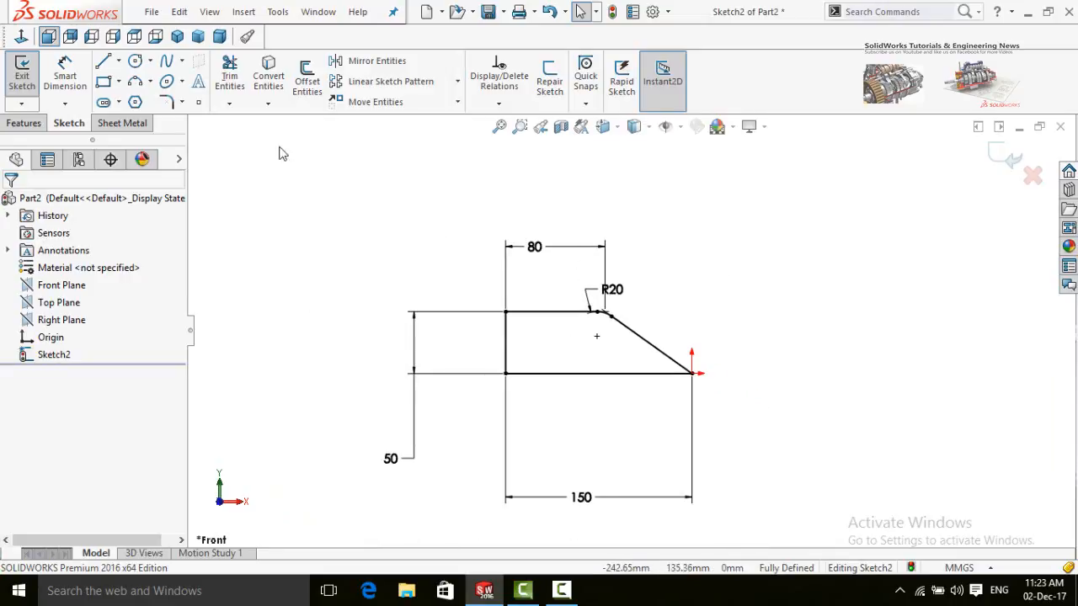
{"action": "left_click", "coordinate": [24, 124]}
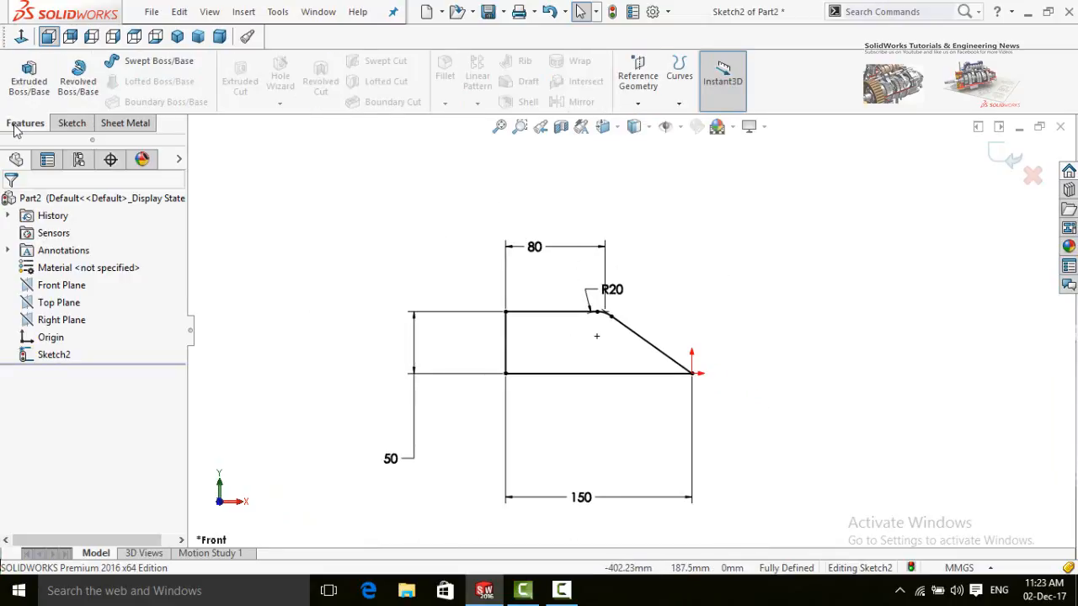
{"action": "left_click", "coordinate": [76, 85]}
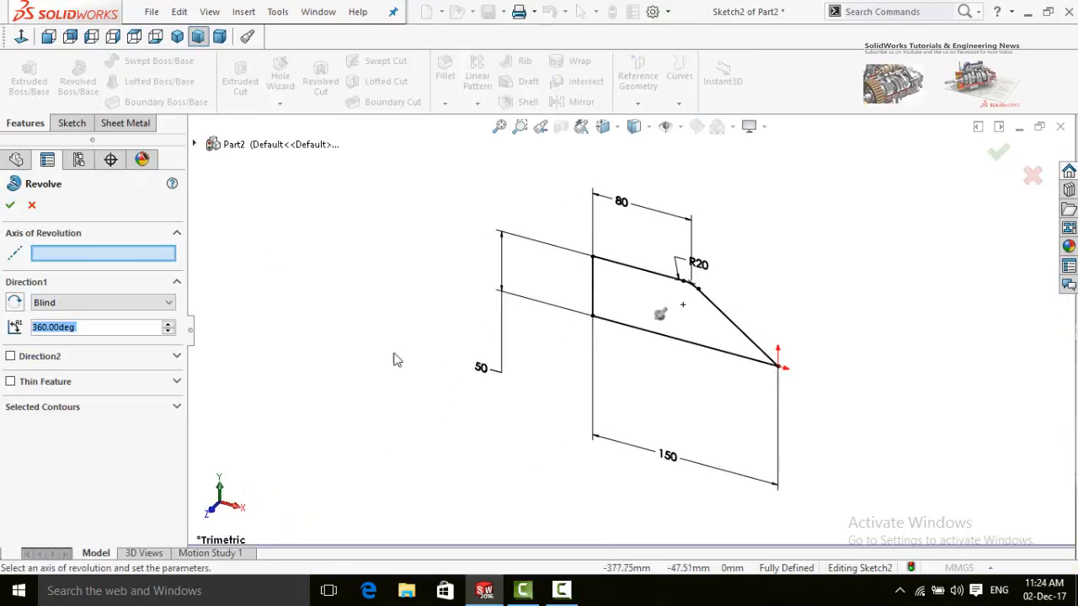
{"action": "left_click", "coordinate": [633, 334]}
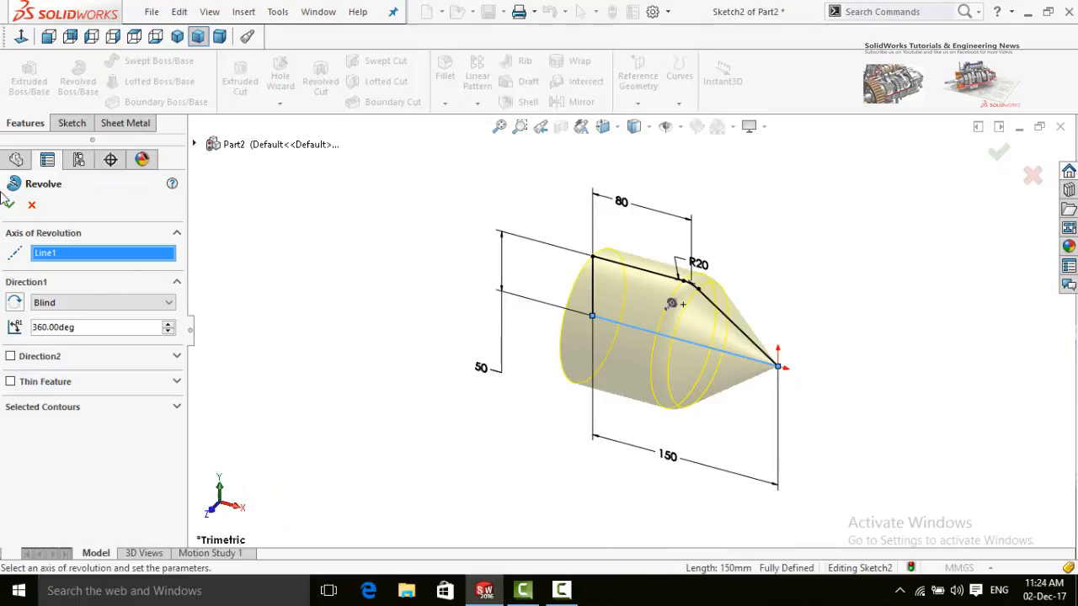
{"action": "left_click", "coordinate": [10, 207]}
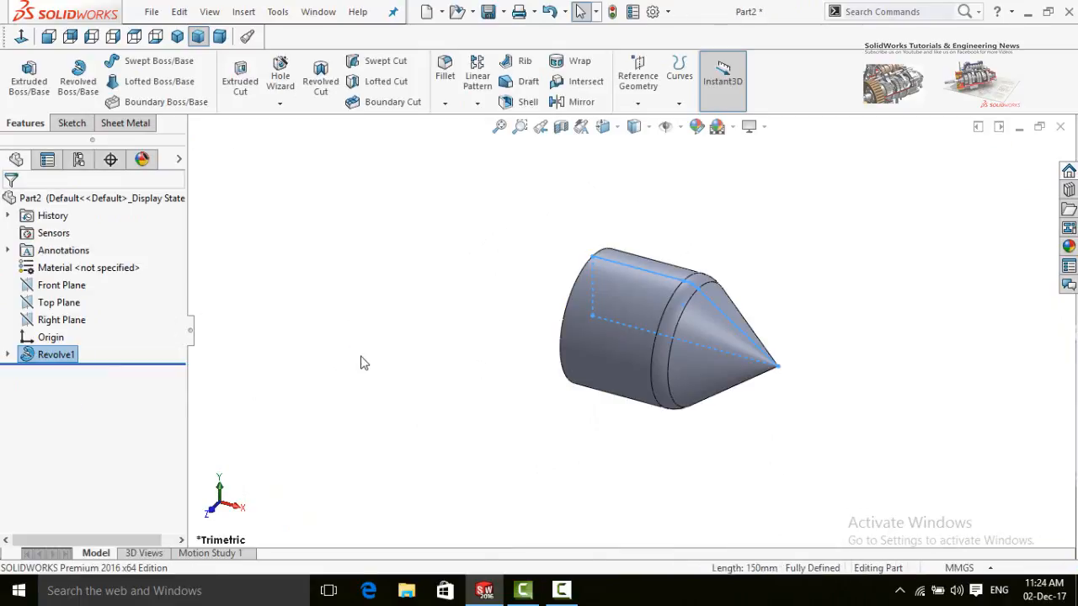
- Sketch a narrow slanted rectangle from four lines on the Top Plane, over the cylindrical part of the hub
{"action": "middle_click_drag", "start_coordinate": [495, 368], "coordinate": [412, 238]}
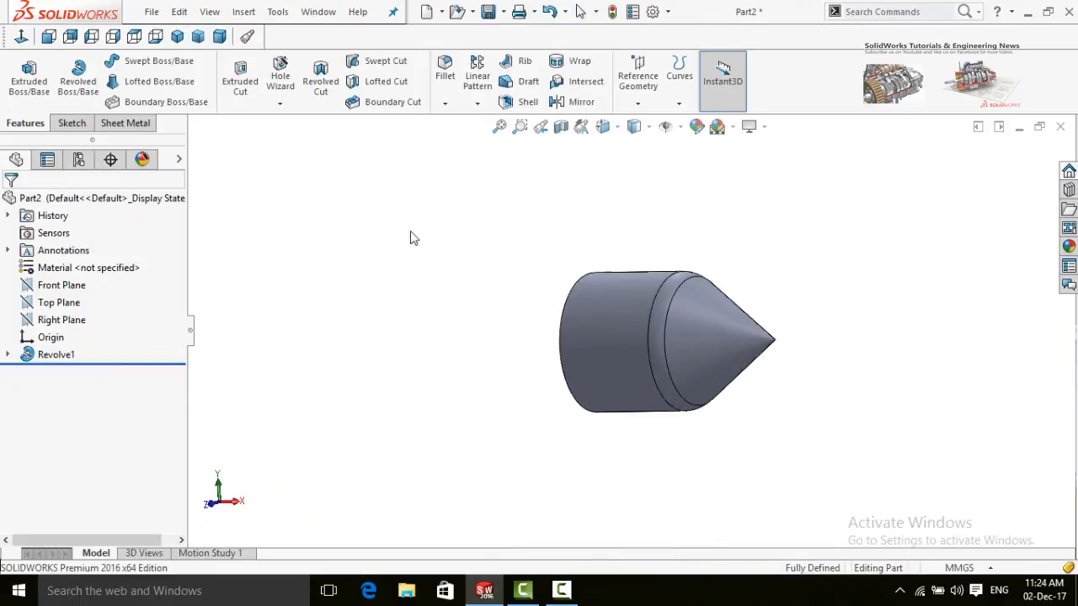
{"action": "left_click", "coordinate": [52, 304]}
{"action": "left_click", "coordinate": [59, 283]}
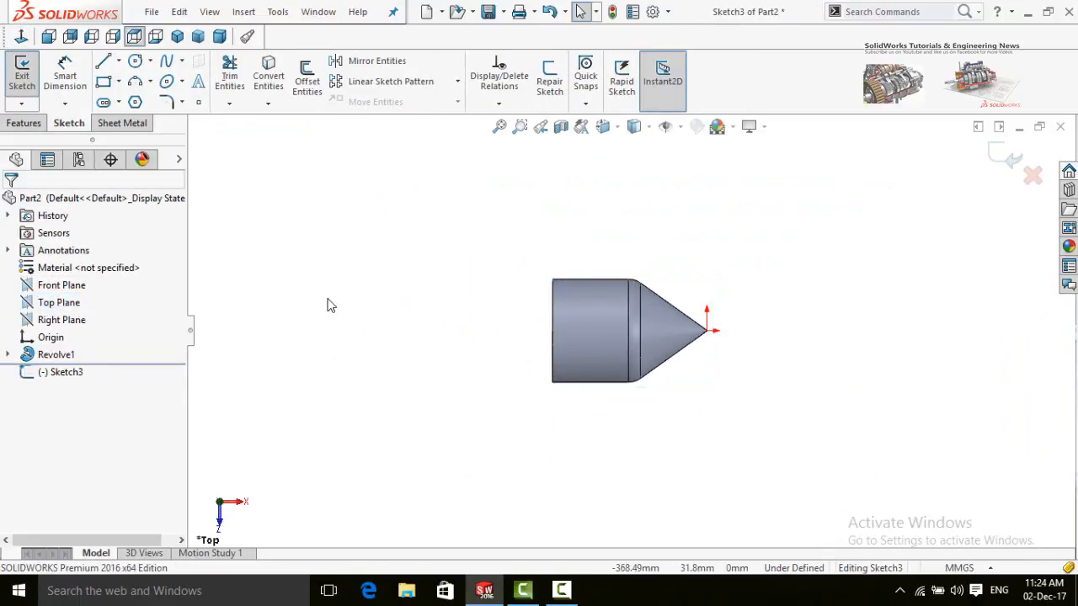
{"action": "left_click", "coordinate": [105, 65]}
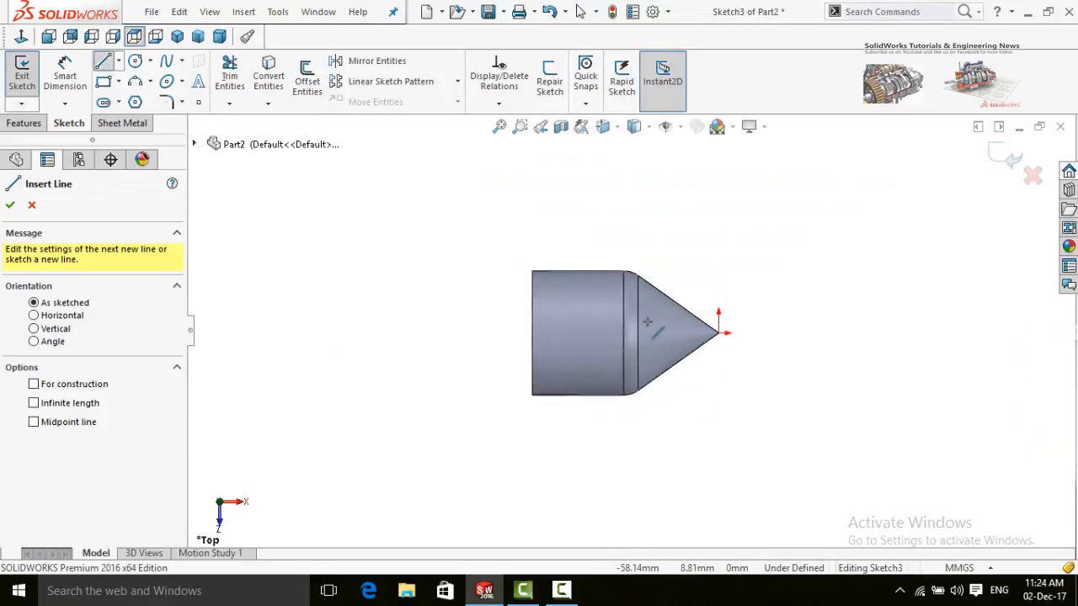
{"action": "scroll", "coordinate": [652, 318], "scroll_direction": "down", "scroll_amount": 3}
{"action": "left_click", "coordinate": [507, 285]}
{"action": "left_click", "coordinate": [598, 365]}
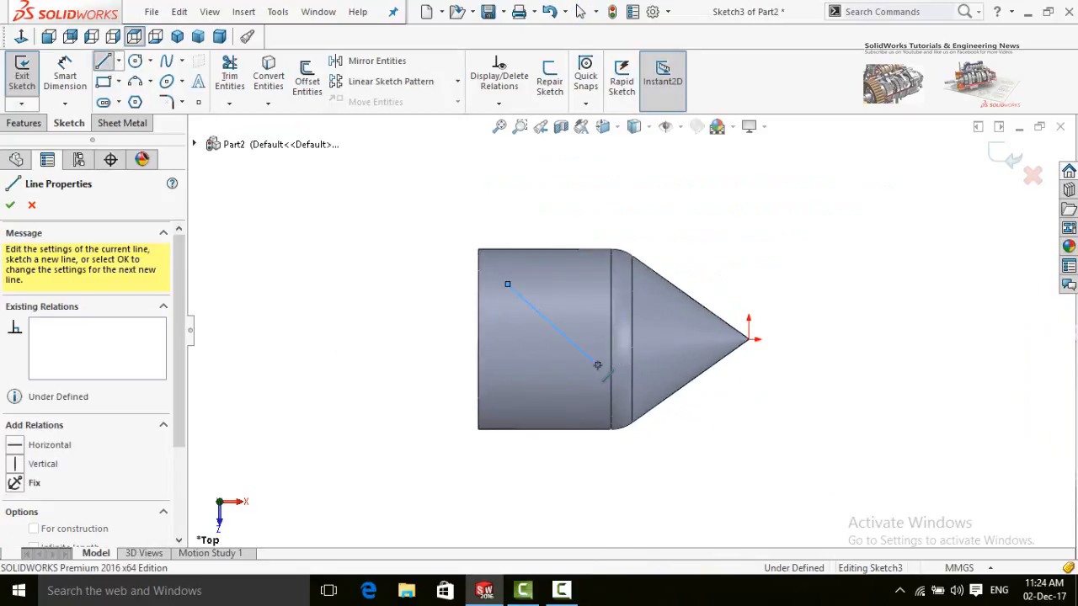
{"action": "left_click", "coordinate": [585, 380]}
{"action": "left_click", "coordinate": [495, 299]}
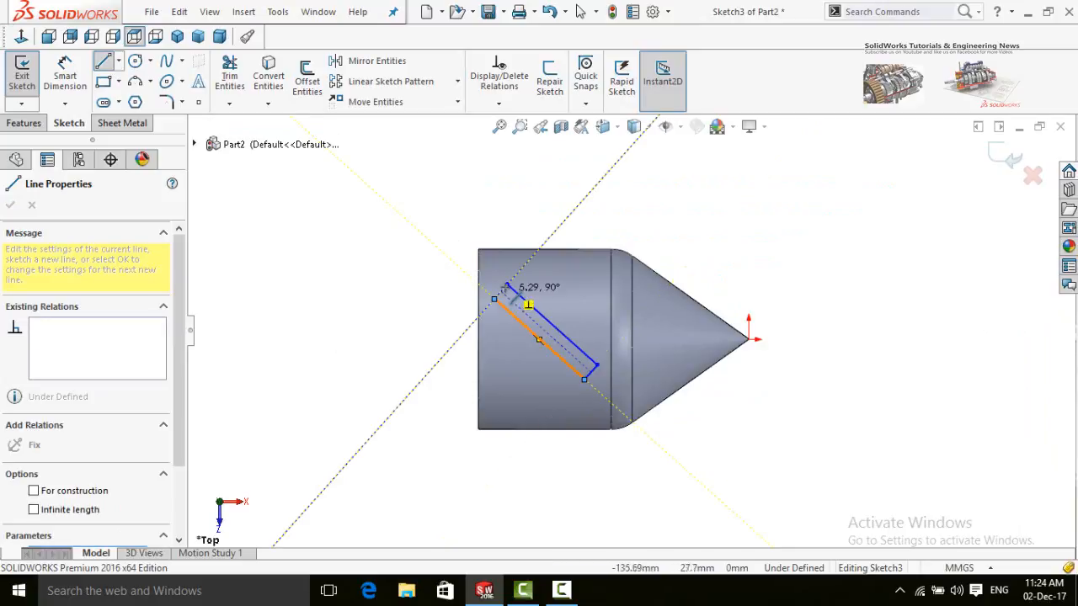
{"action": "left_click", "coordinate": [507, 285]}
{"action": "key", "text": "Escape"}
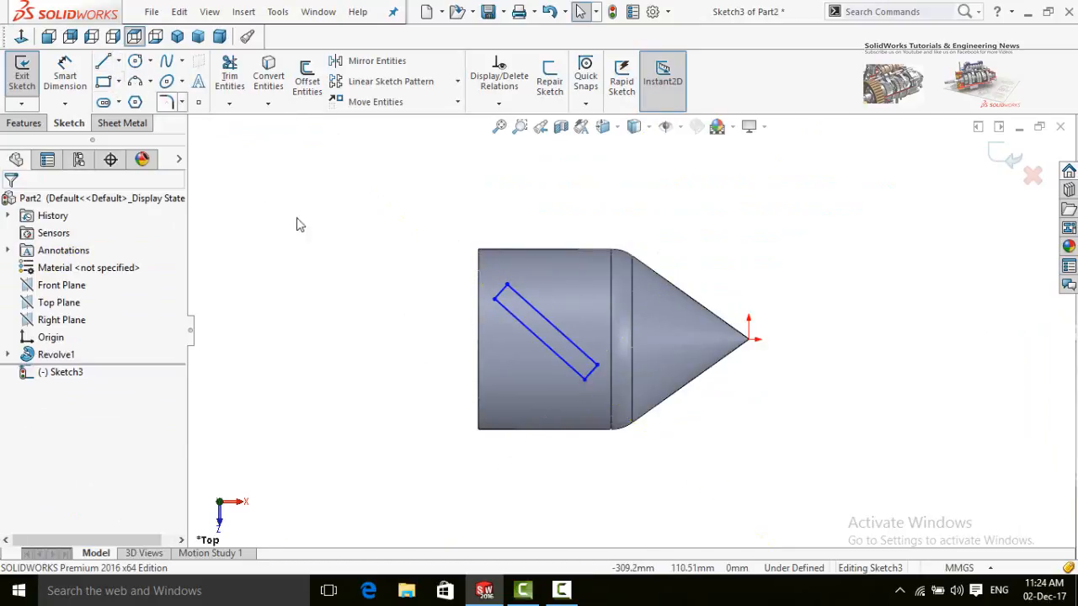
{"action": "scroll", "coordinate": [547, 296], "scroll_direction": "down", "scroll_amount": 2}
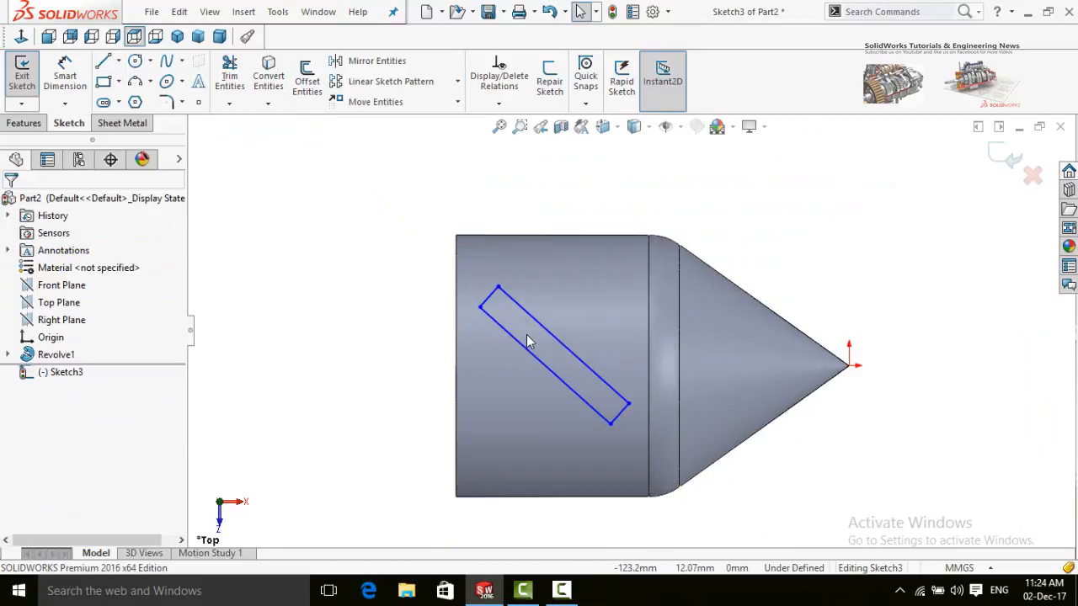
- Make the slanted rectangle's upper long line perpendicular to the short line at its end nearest the hub's flat face
{"action": "left_click", "coordinate": [534, 321]}
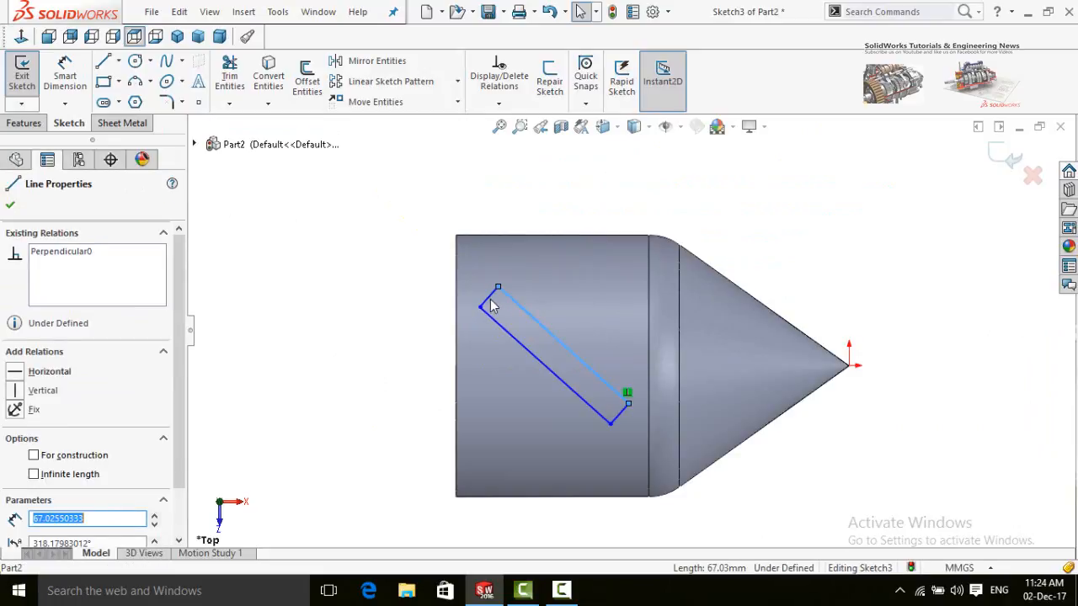
{"action": "left_click", "coordinate": [490, 300], "text": "ctrl"}
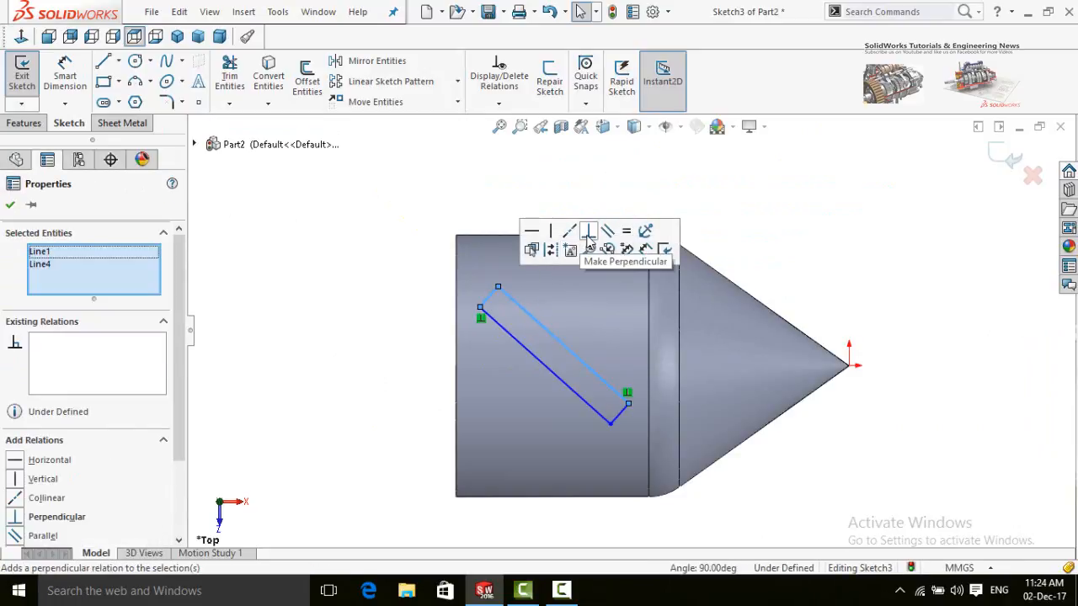
{"action": "left_click", "coordinate": [589, 237]}
{"action": "left_click", "coordinate": [410, 364]}
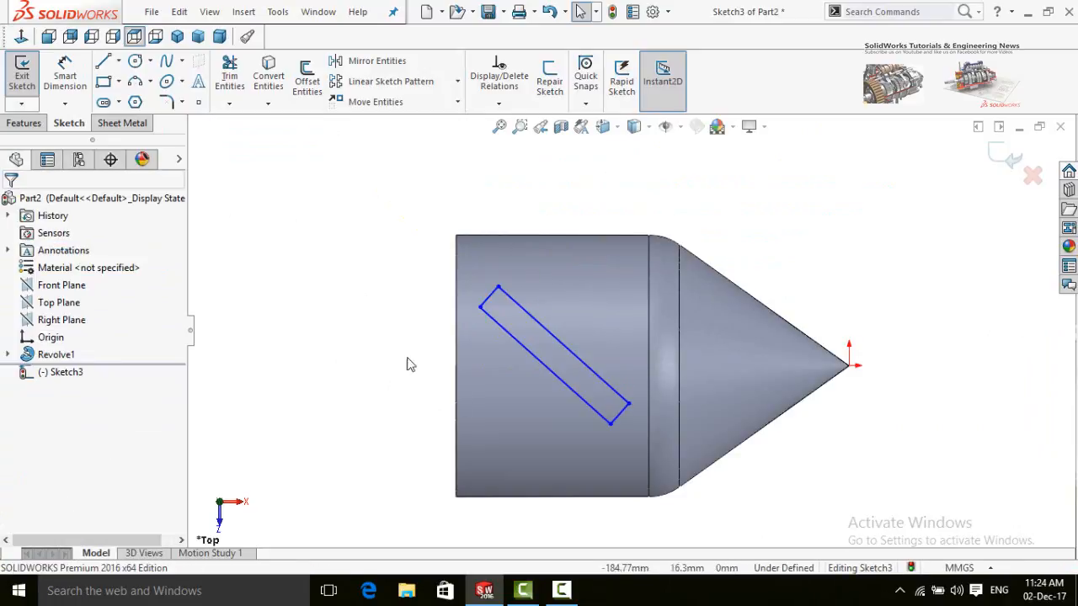
{"action": "left_click", "coordinate": [618, 416]}
{"action": "left_click", "coordinate": [597, 413], "text": "ctrl"}
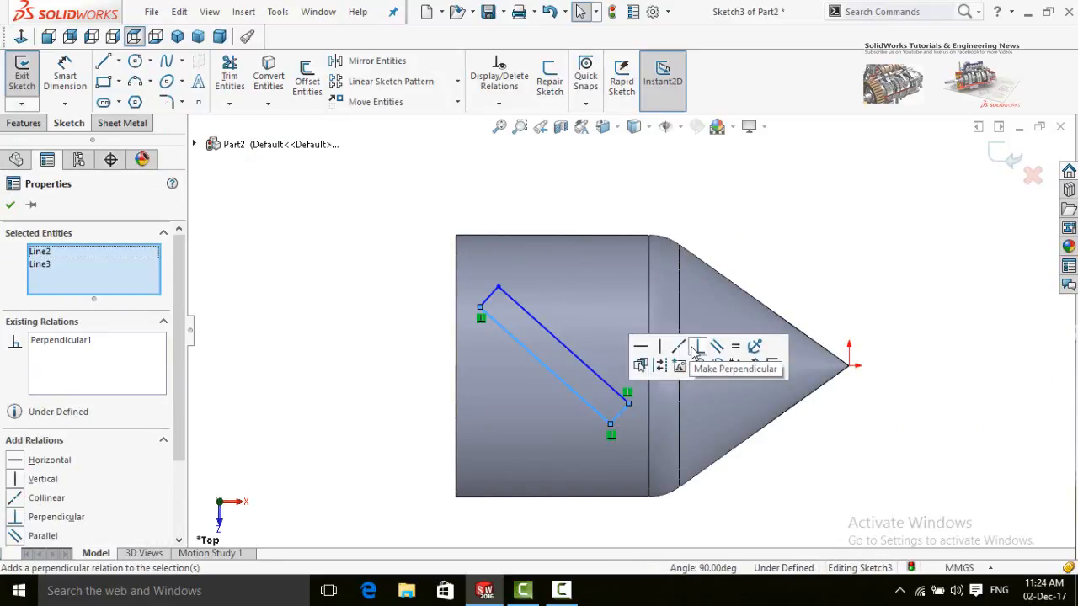
{"action": "left_click", "coordinate": [312, 381]}
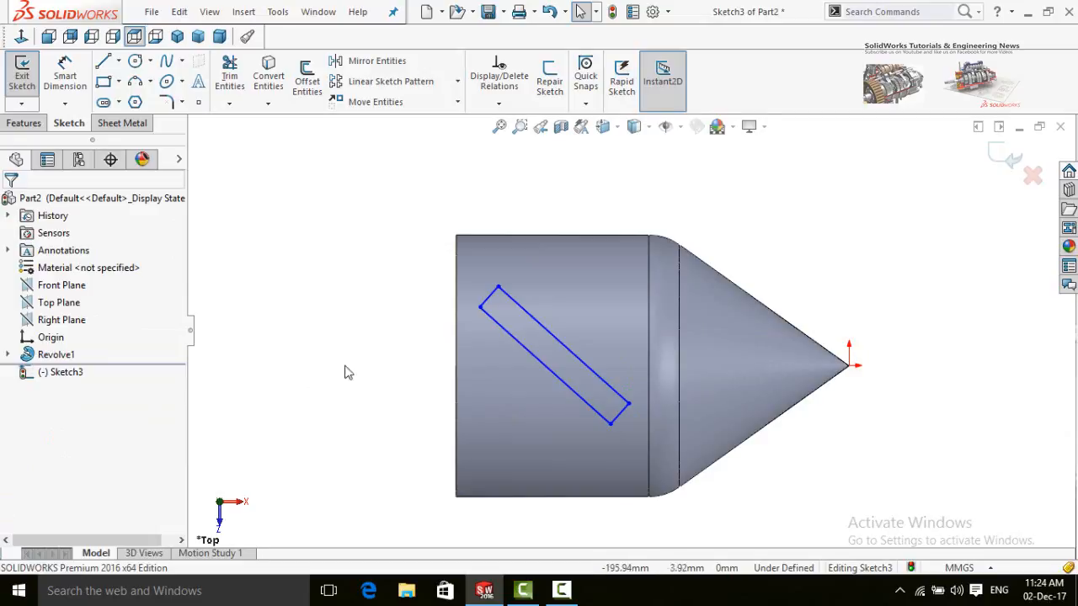
- Dimension the slanted rectangle's short side to 5 mm and its long side to 40 mm
{"action": "right_click_drag", "start_coordinate": [348, 372], "coordinate": [365, 241]}
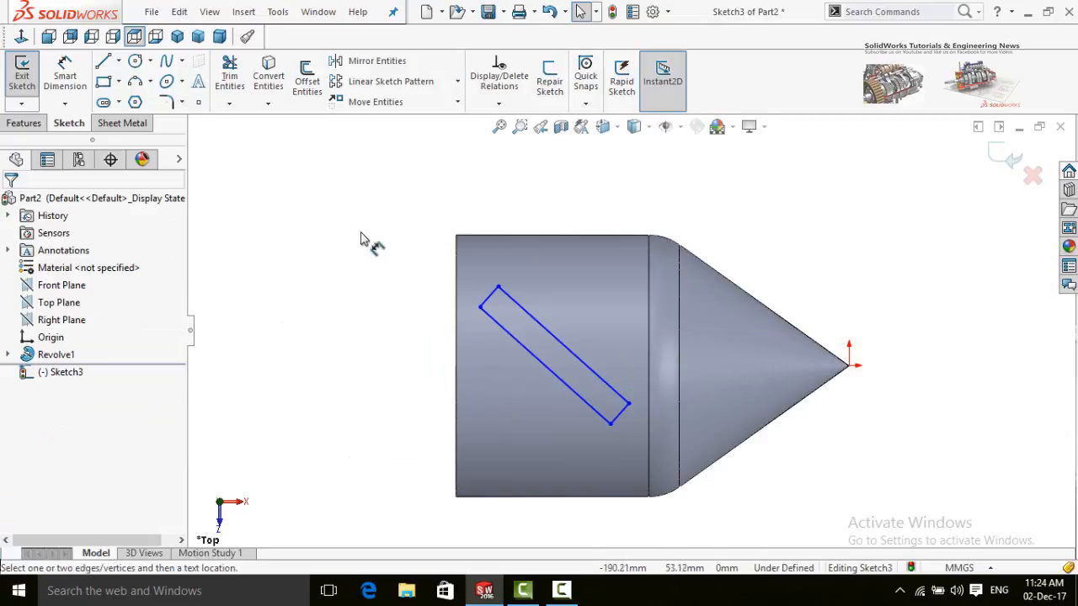
{"action": "left_click", "coordinate": [489, 299]}
{"action": "left_click", "coordinate": [371, 293]}
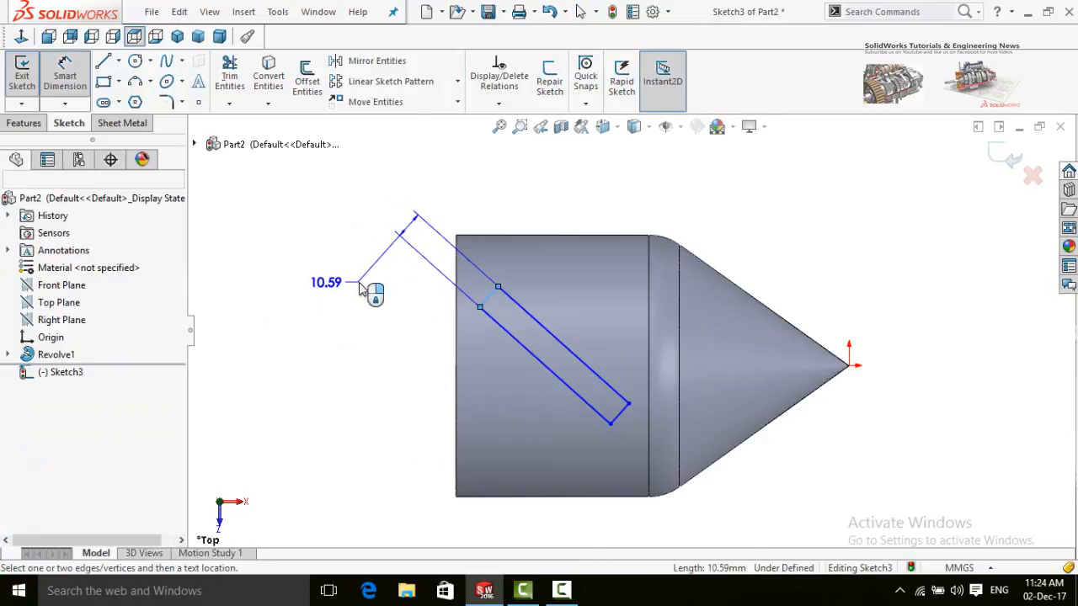
{"action": "type", "text": "5"}
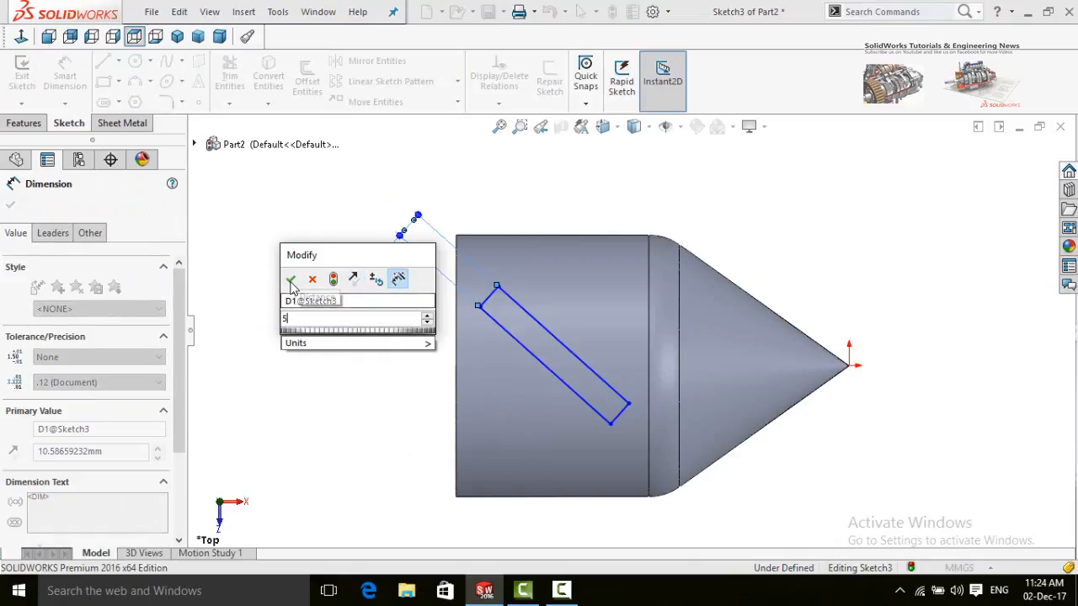
{"action": "left_click", "coordinate": [290, 278]}
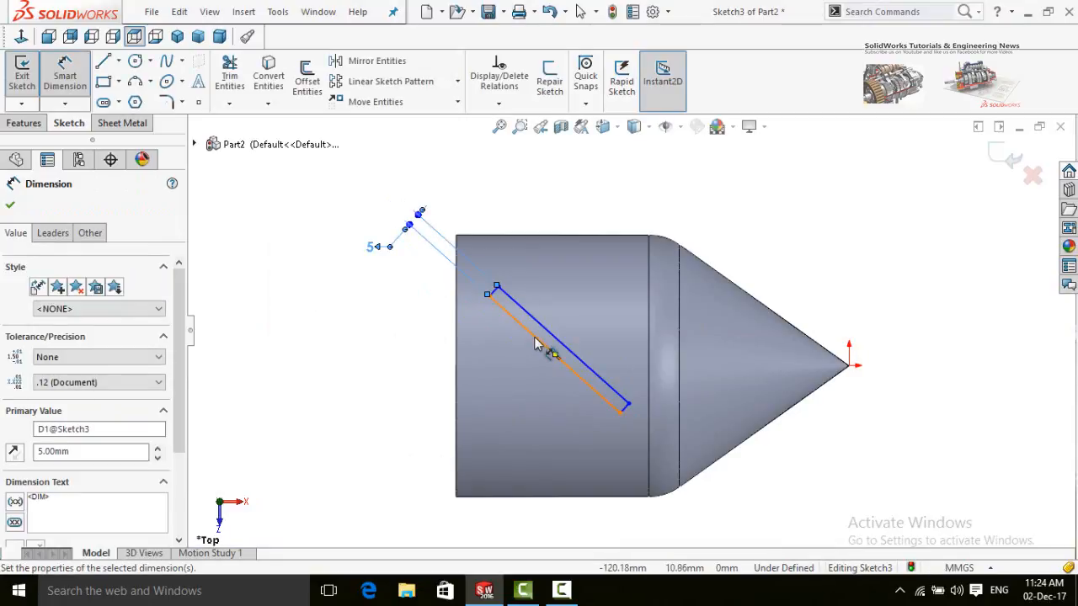
{"action": "left_click", "coordinate": [549, 351]}
{"action": "left_click", "coordinate": [505, 410]}
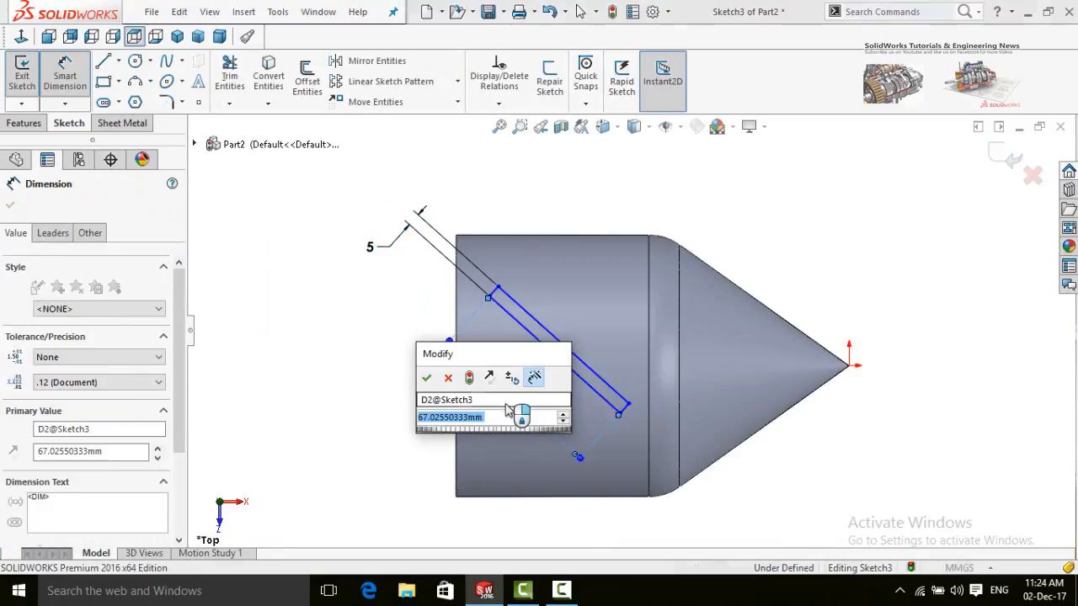
{"action": "type", "text": "40"}
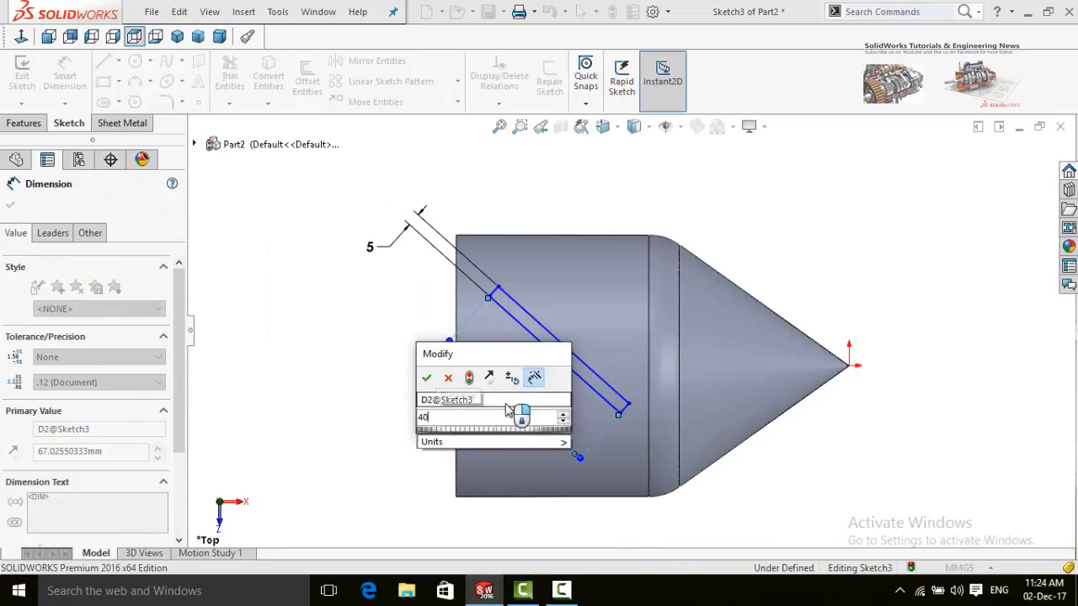
{"action": "key", "text": "Return"}
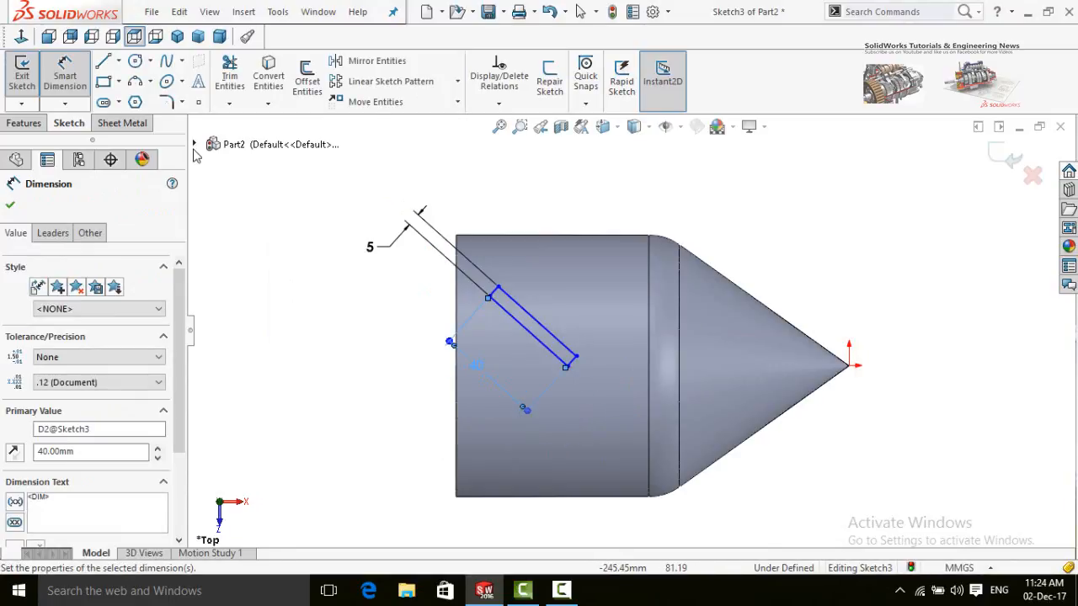
- Draw a centerline from the midpoint of the hub's flat end edge to the midpoint of the rectangle's nearer long side, and make it horizontal
{"action": "left_click", "coordinate": [118, 60]}
{"action": "left_click", "coordinate": [135, 93]}
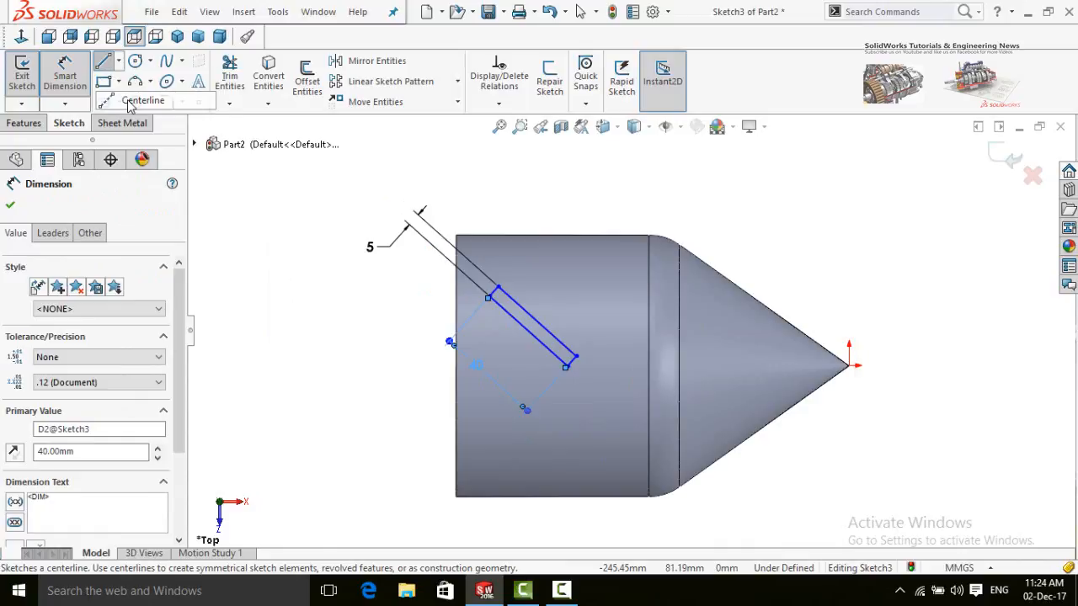
{"action": "left_click", "coordinate": [454, 365]}
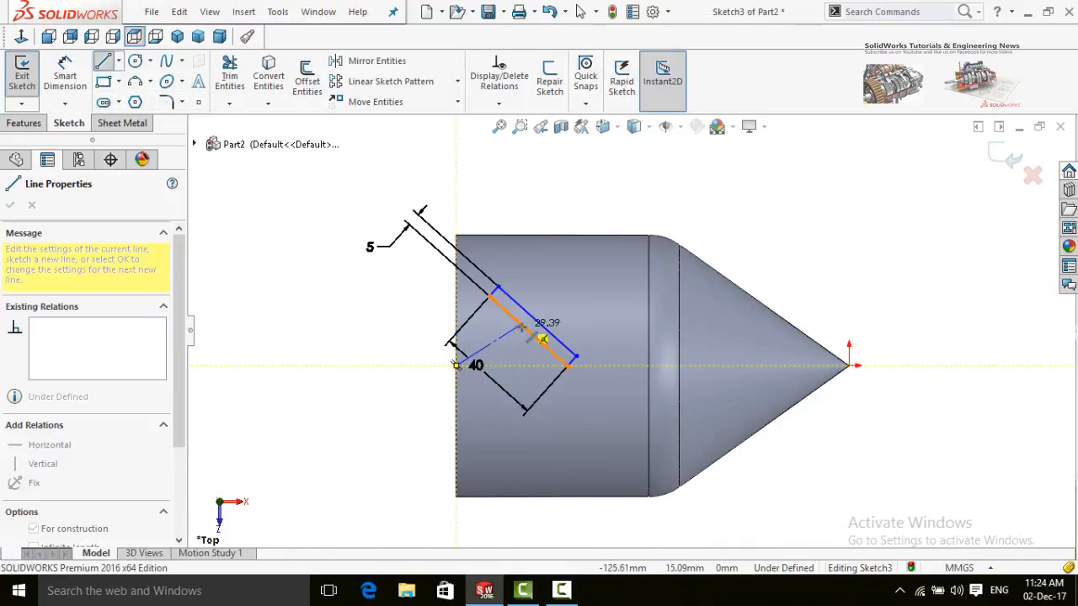
{"action": "left_click", "coordinate": [528, 333]}
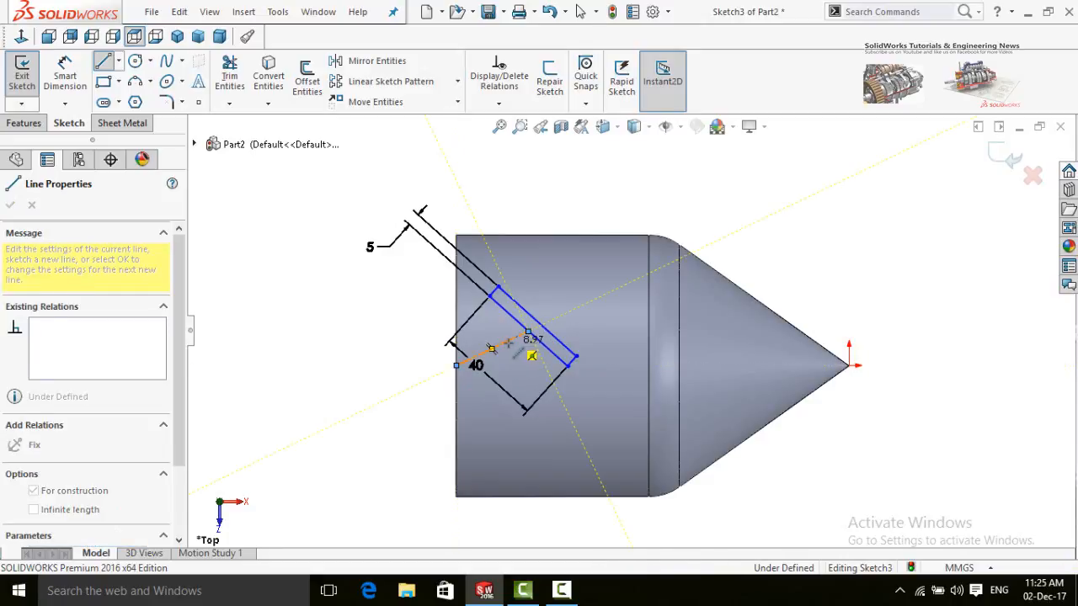
{"action": "key", "text": "Escape"}
{"action": "left_click", "coordinate": [506, 344]}
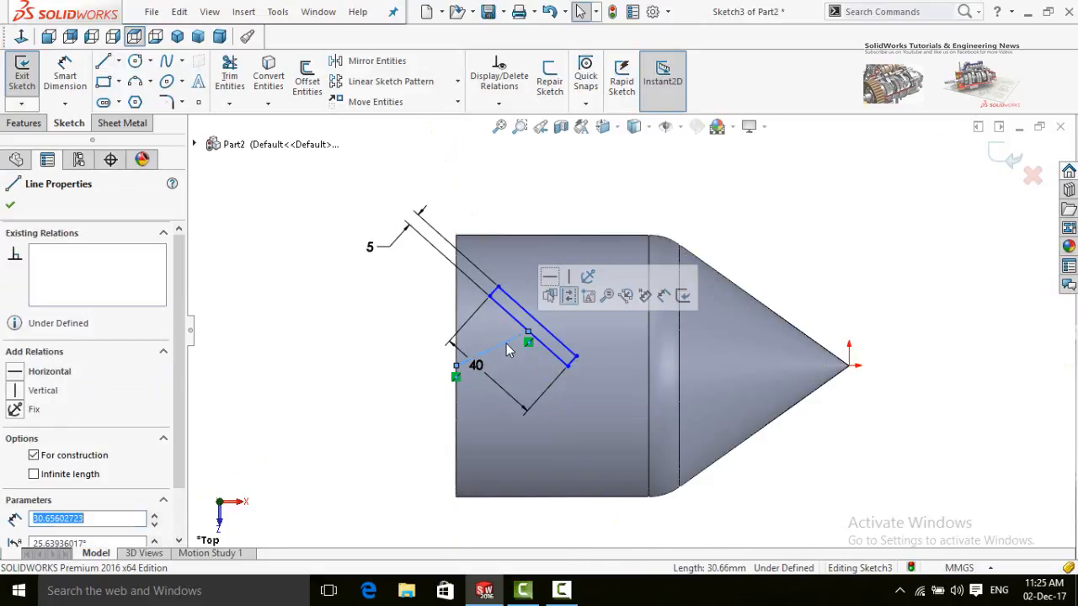
{"action": "left_click", "coordinate": [549, 279]}
{"action": "left_click", "coordinate": [379, 379]}
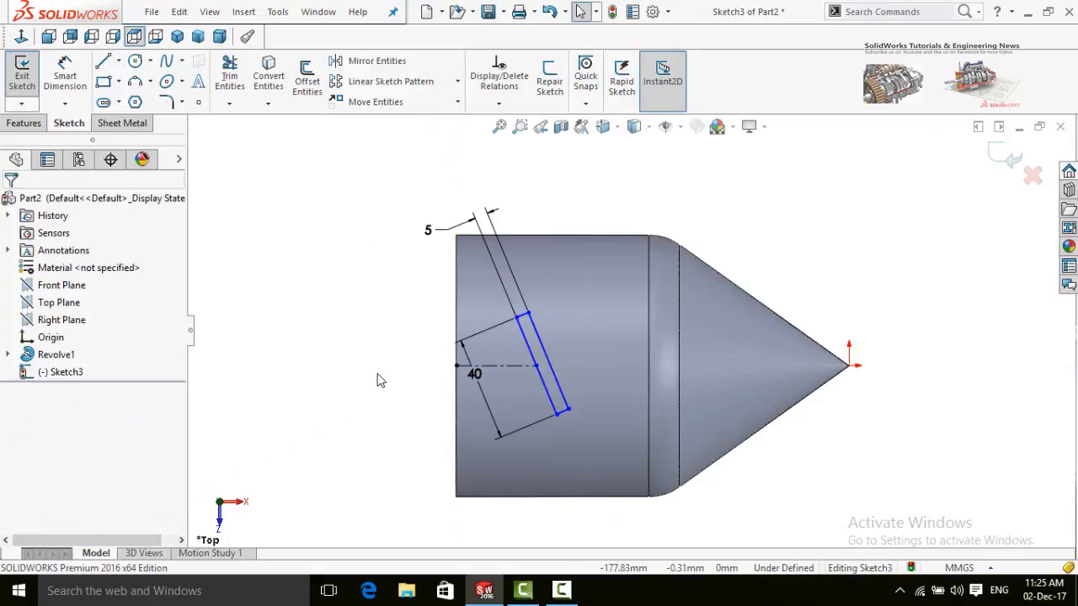
- Add a 70 degree angle dimension between the centerline and the rectangle's long side that it meets
{"action": "mouse_move", "coordinate": [383, 332]}
{"action": "right_mouse_down"}
{"action": "mouse_move", "coordinate": [376, 297]}
{"action": "mouse_move", "coordinate": [405, 287]}
{"action": "right_mouse_up"}
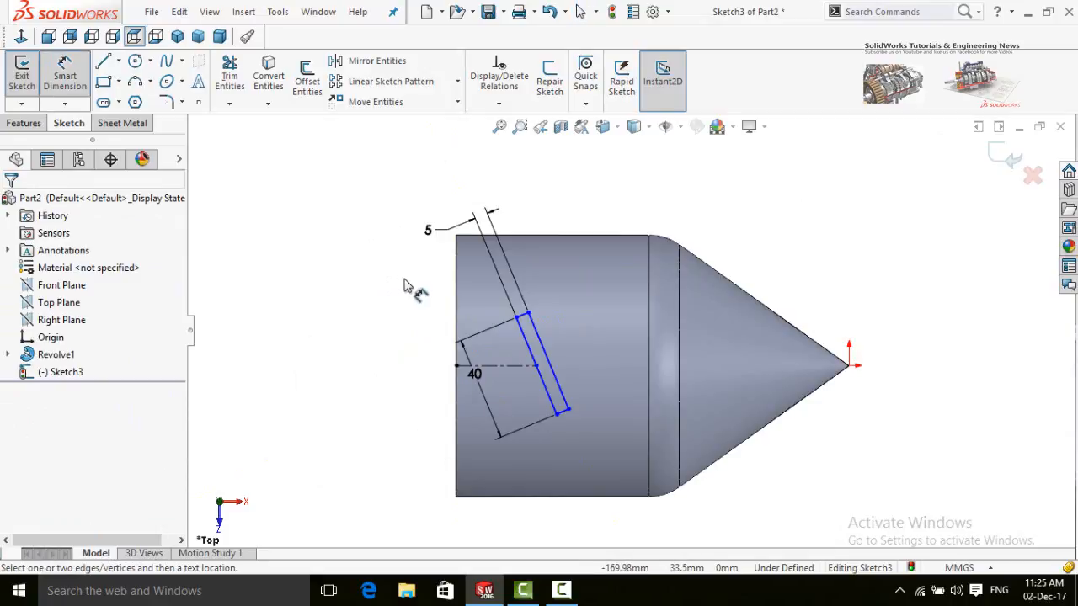
{"action": "left_click", "coordinate": [520, 365]}
{"action": "left_click", "coordinate": [531, 359]}
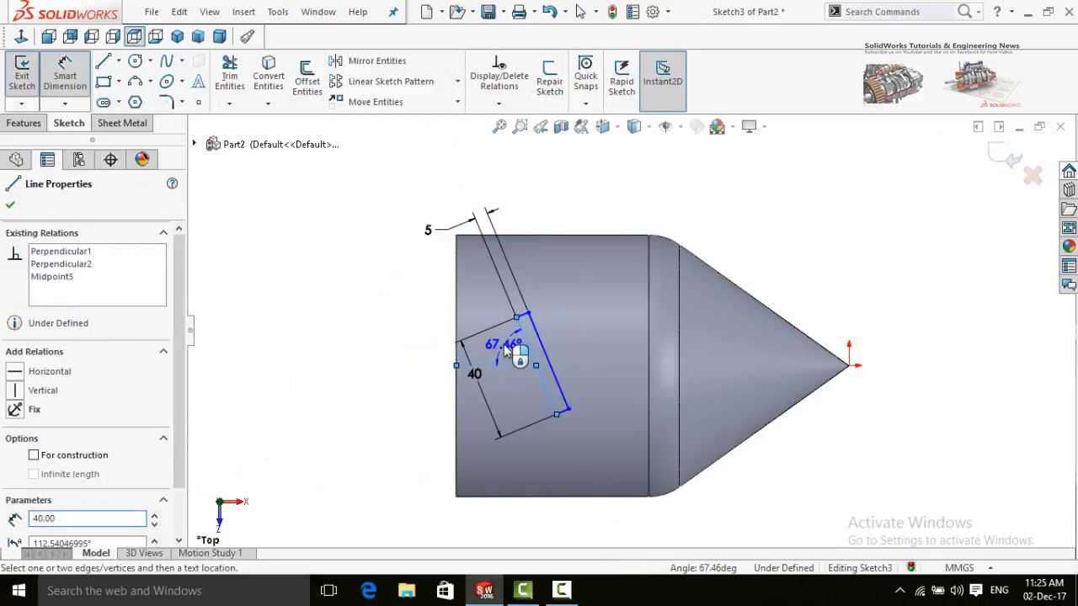
{"action": "left_click", "coordinate": [507, 353]}
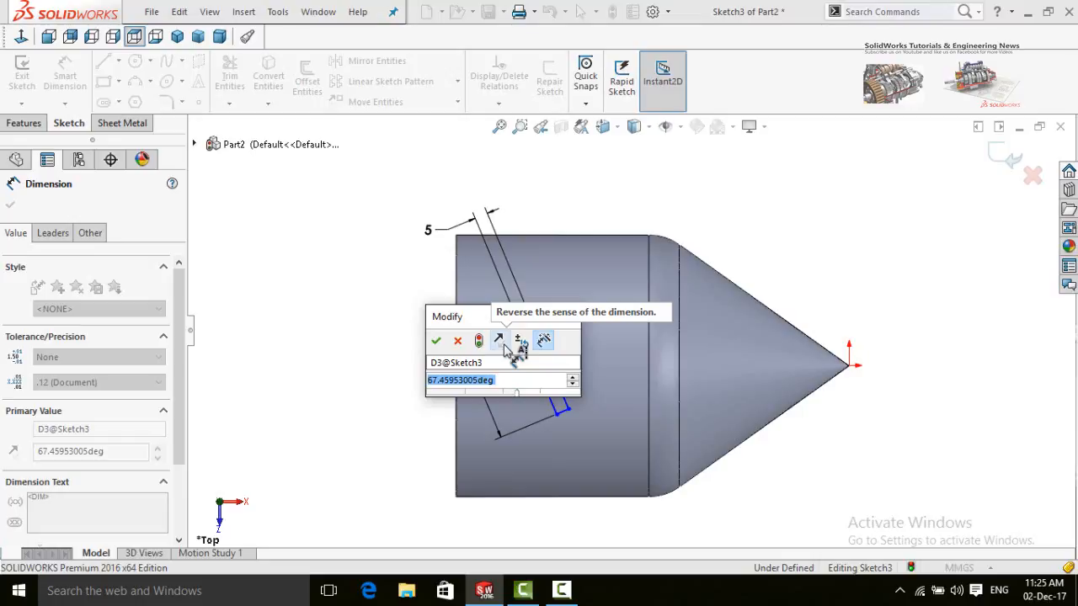
{"action": "type", "text": "70"}
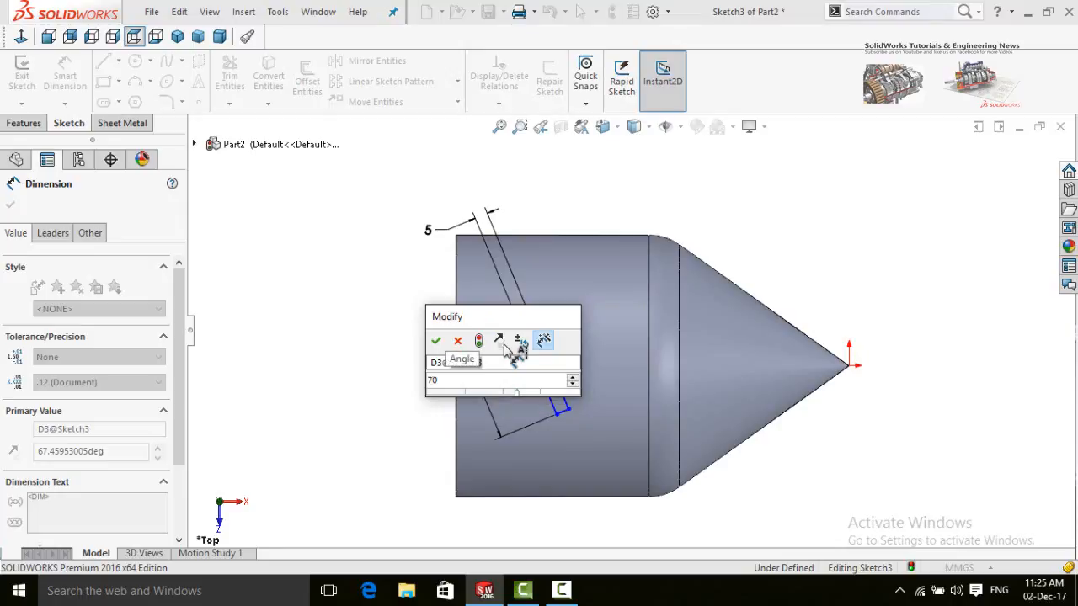
{"action": "key", "text": "Return"}
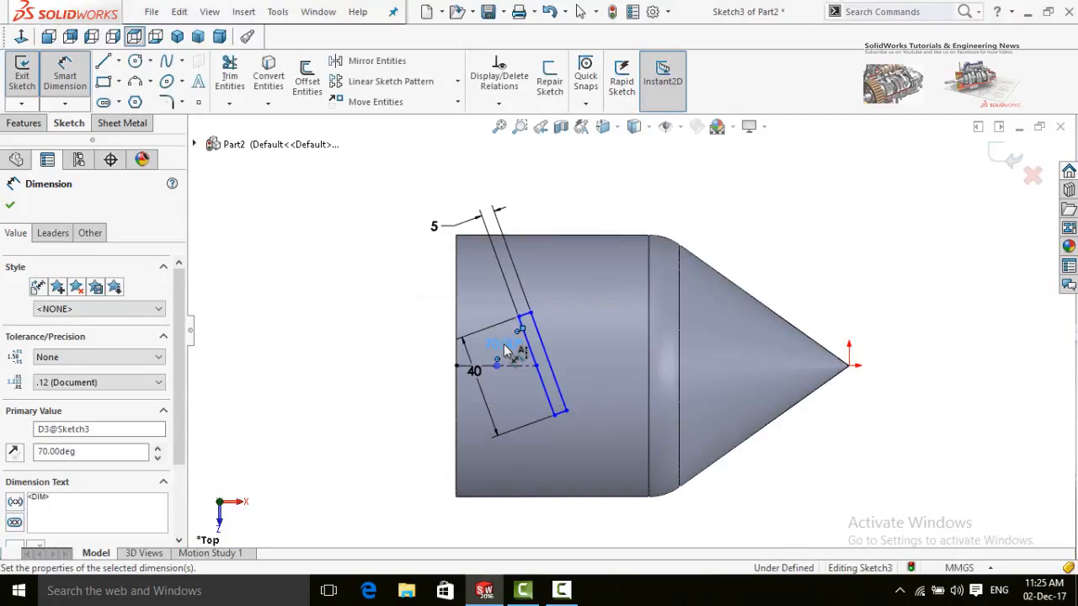
{"action": "left_click", "coordinate": [10, 207]}
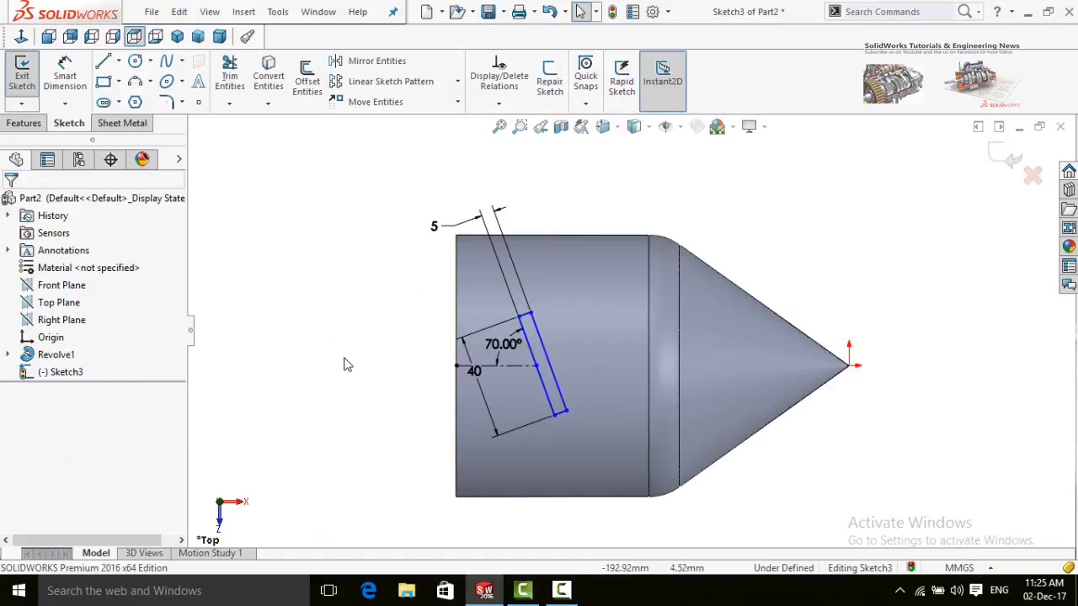
- Dimension the centerline's length to 40 mm and exit the blade root sketch
{"action": "right_click_drag", "start_coordinate": [381, 390], "coordinate": [383, 338]}
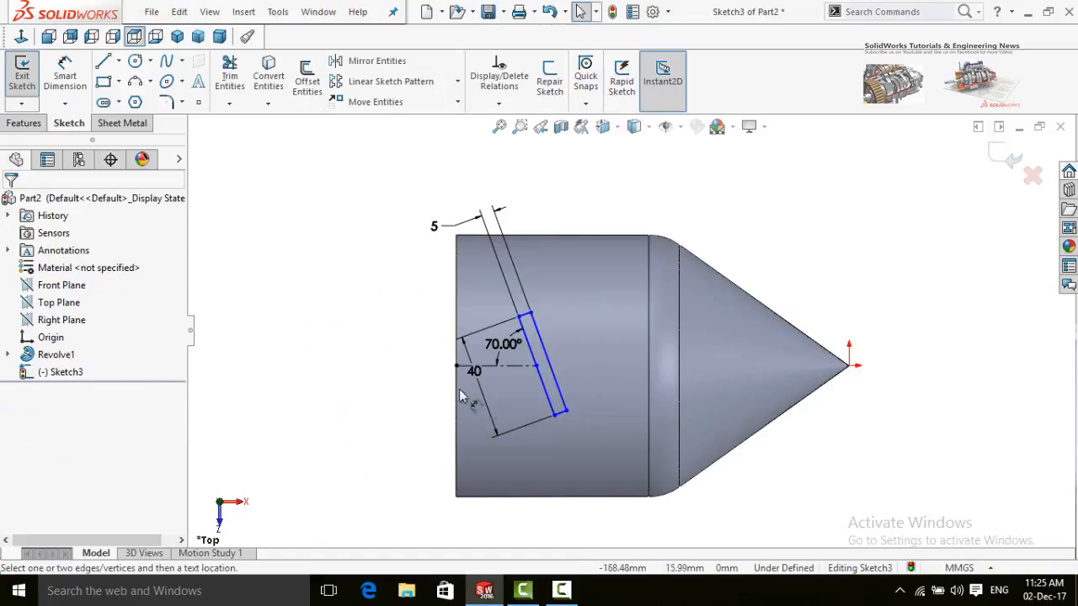
{"action": "left_click", "coordinate": [512, 366]}
{"action": "left_click", "coordinate": [383, 425]}
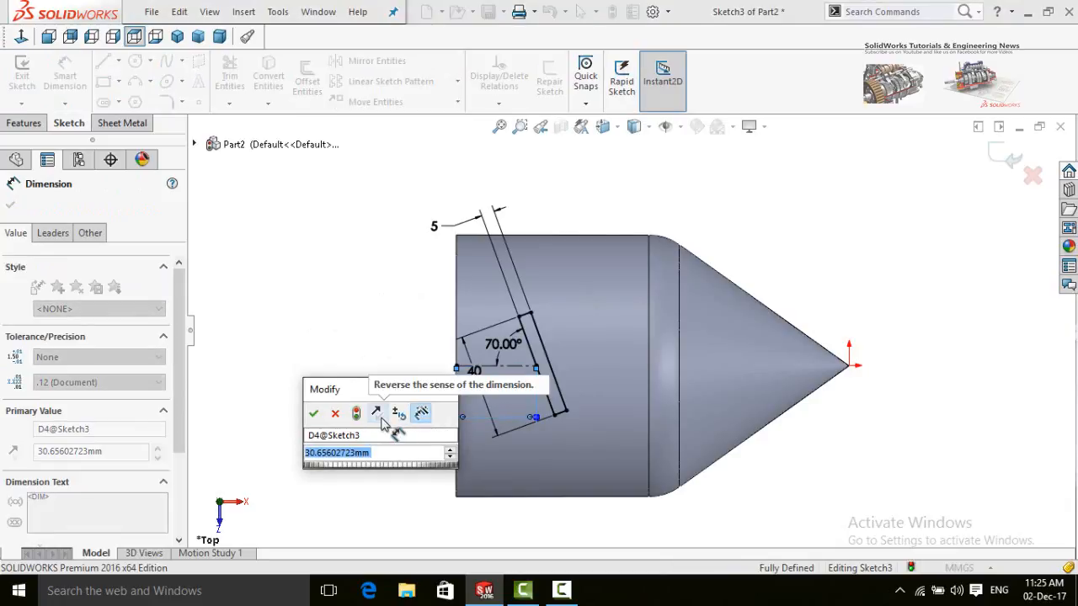
{"action": "type", "text": "40"}
{"action": "key", "text": "Return"}
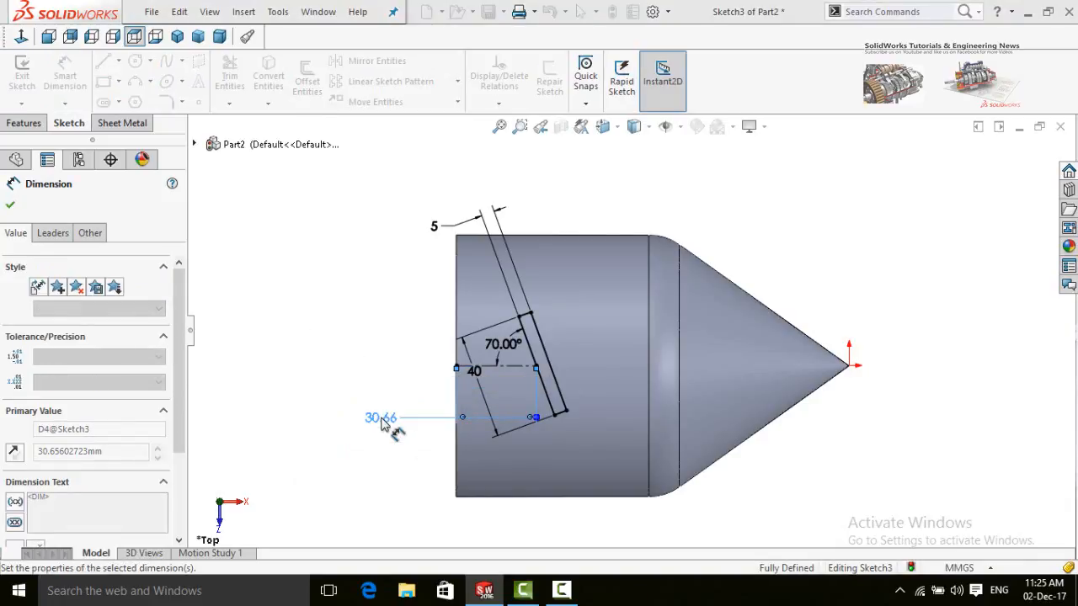
{"action": "left_click", "coordinate": [13, 208]}
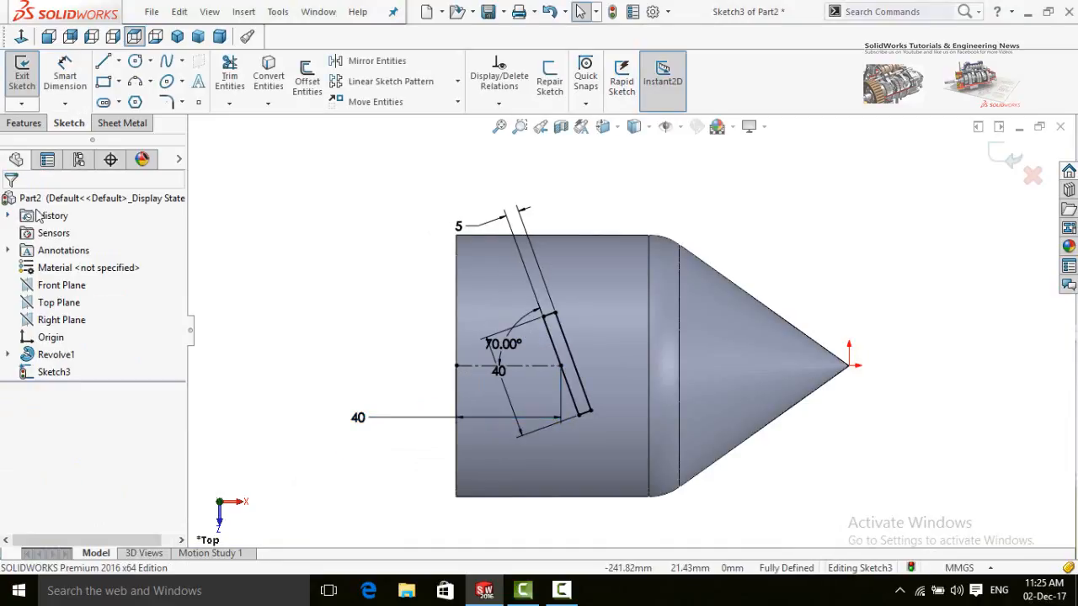
{"action": "left_click", "coordinate": [1008, 160]}
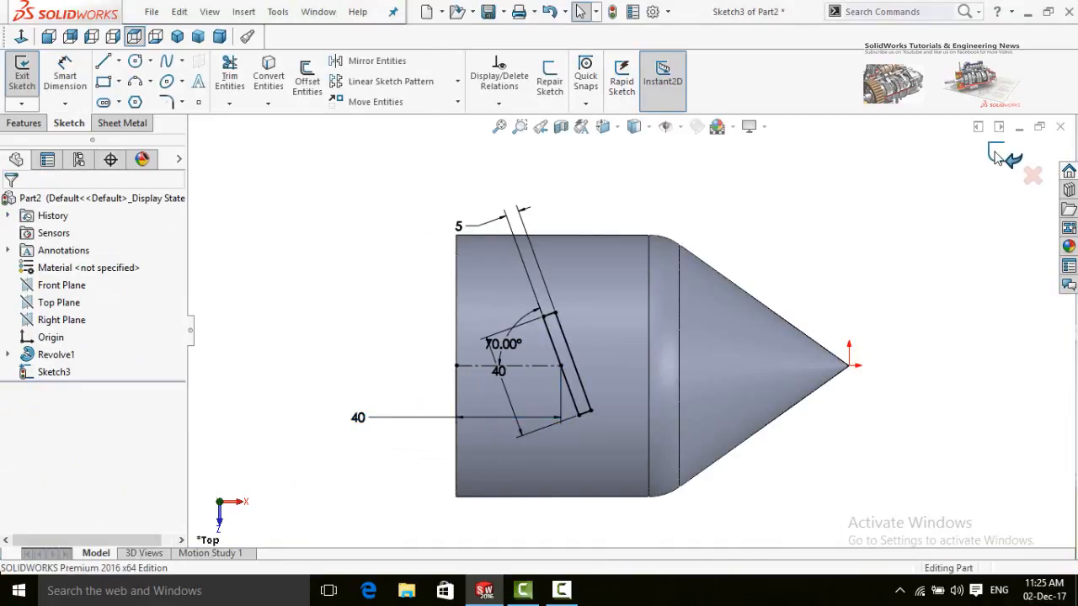
- Create a reference plane parallel to the Top Plane at an offset of 200 mm
{"action": "left_click", "coordinate": [780, 223]}
{"action": "scroll", "coordinate": [725, 260], "scroll_direction": "up", "scroll_amount": 4}
{"action": "mouse_move", "coordinate": [560, 291]}
{"action": "middle_mouse_down"}
{"action": "mouse_move", "coordinate": [486, 202]}
{"action": "mouse_move", "coordinate": [510, 290]}
{"action": "mouse_move", "coordinate": [569, 222]}
{"action": "middle_mouse_up"}
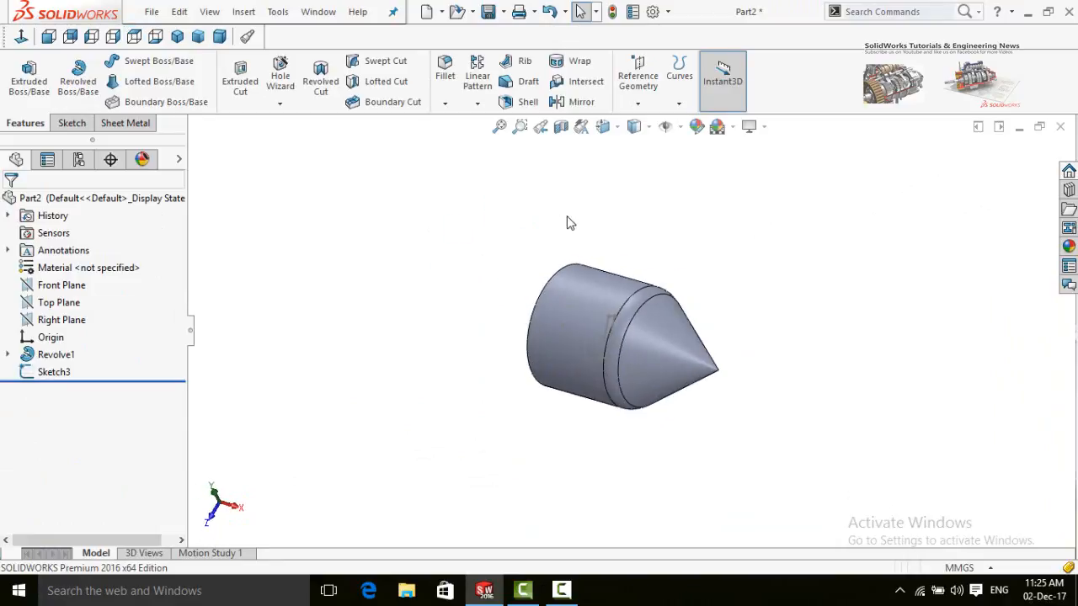
{"action": "left_click", "coordinate": [641, 93]}
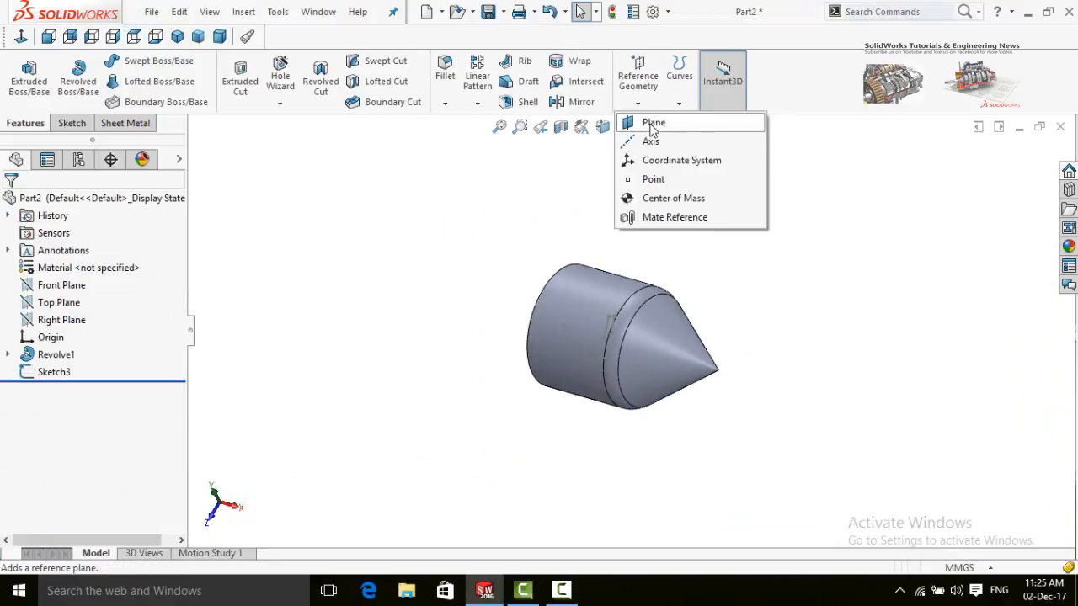
{"action": "left_click", "coordinate": [653, 126]}
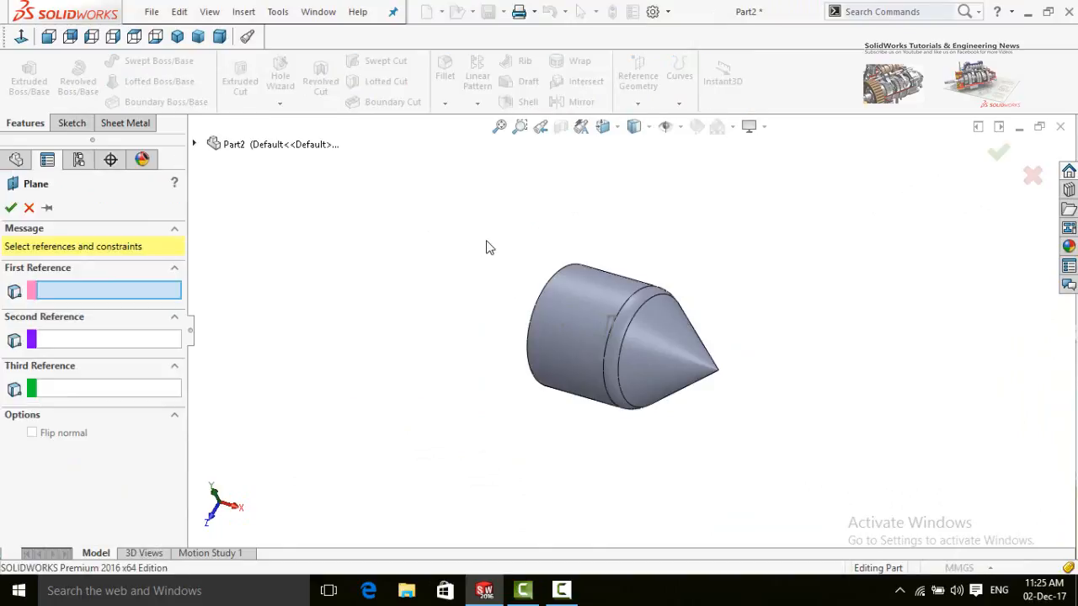
{"action": "left_click", "coordinate": [197, 146]}
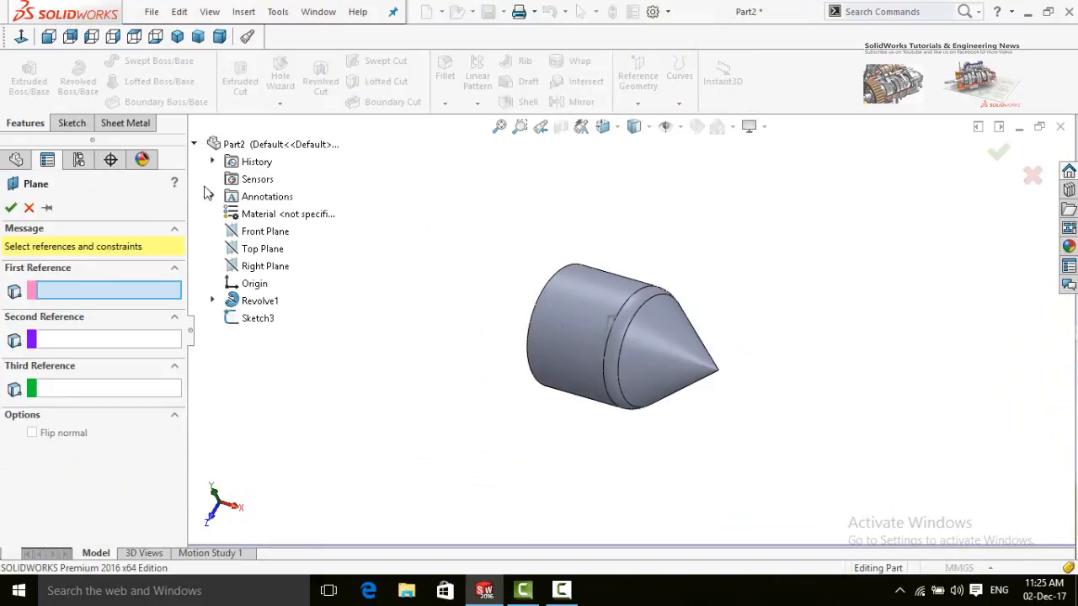
{"action": "left_click", "coordinate": [250, 256]}
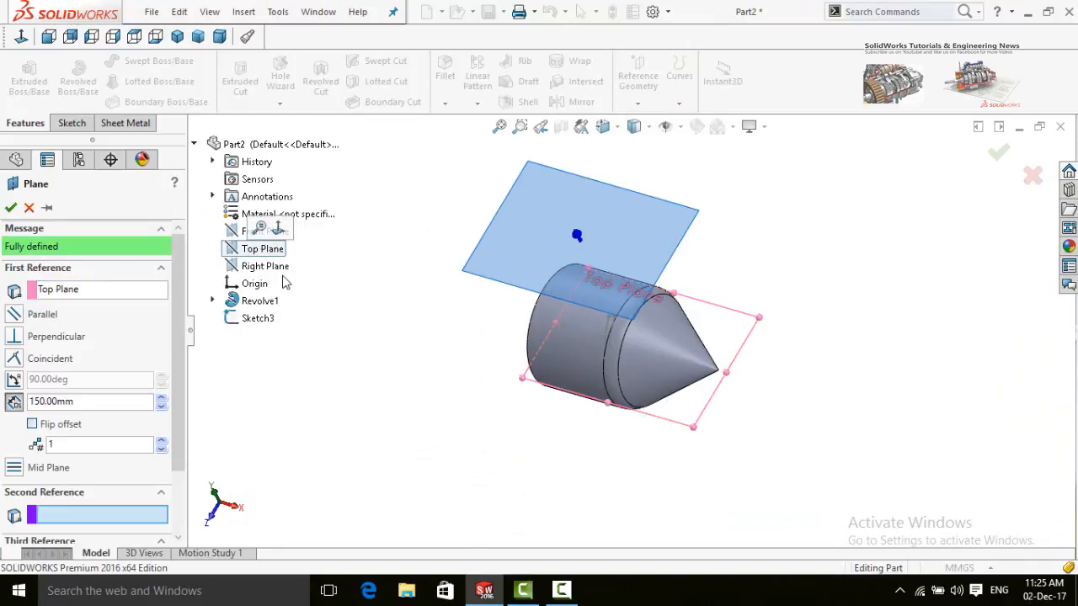
{"action": "middle_click_drag", "start_coordinate": [447, 433], "coordinate": [416, 331]}
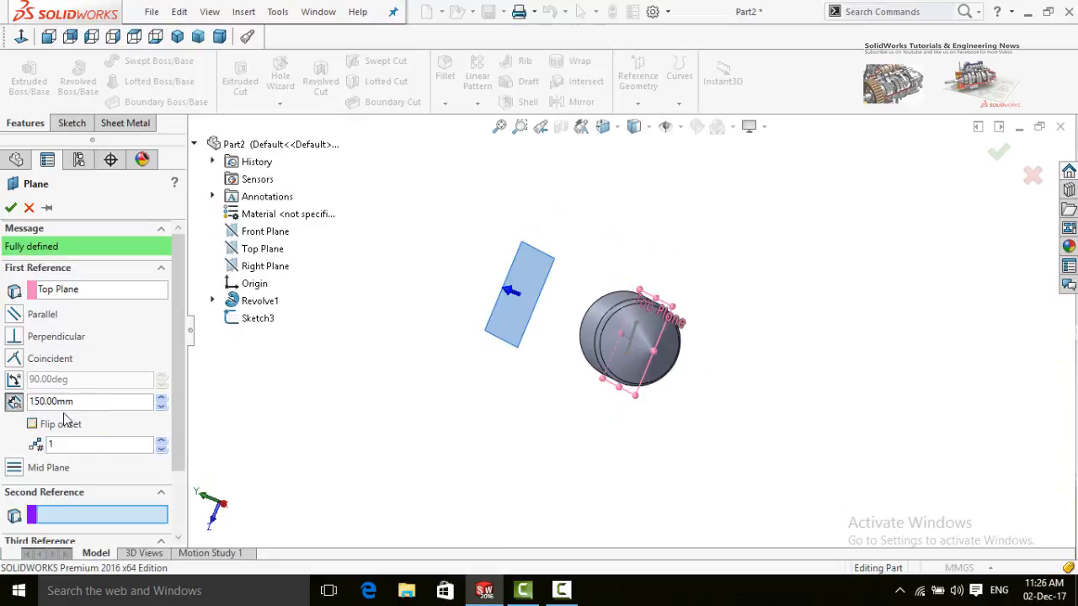
{"action": "double_click", "coordinate": [100, 402]}
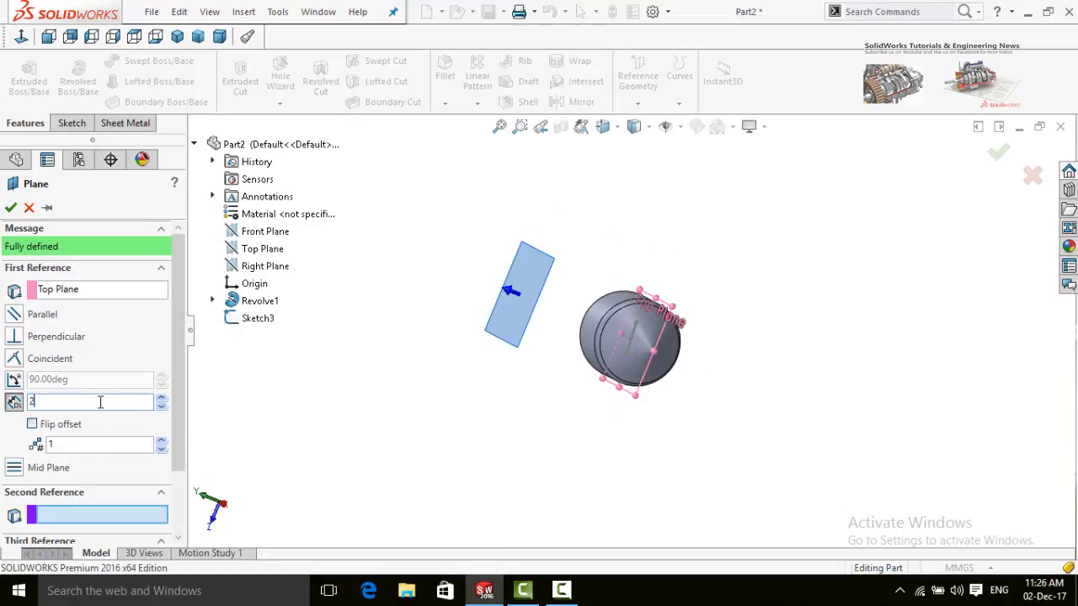
{"action": "key", "text": "Return"}
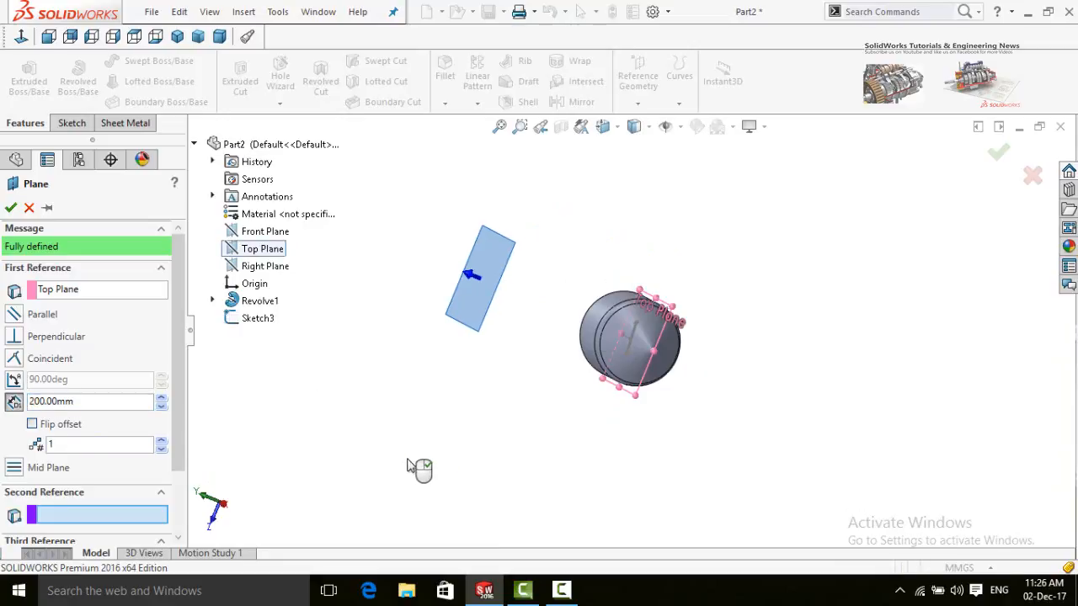
{"action": "left_click", "coordinate": [9, 207]}
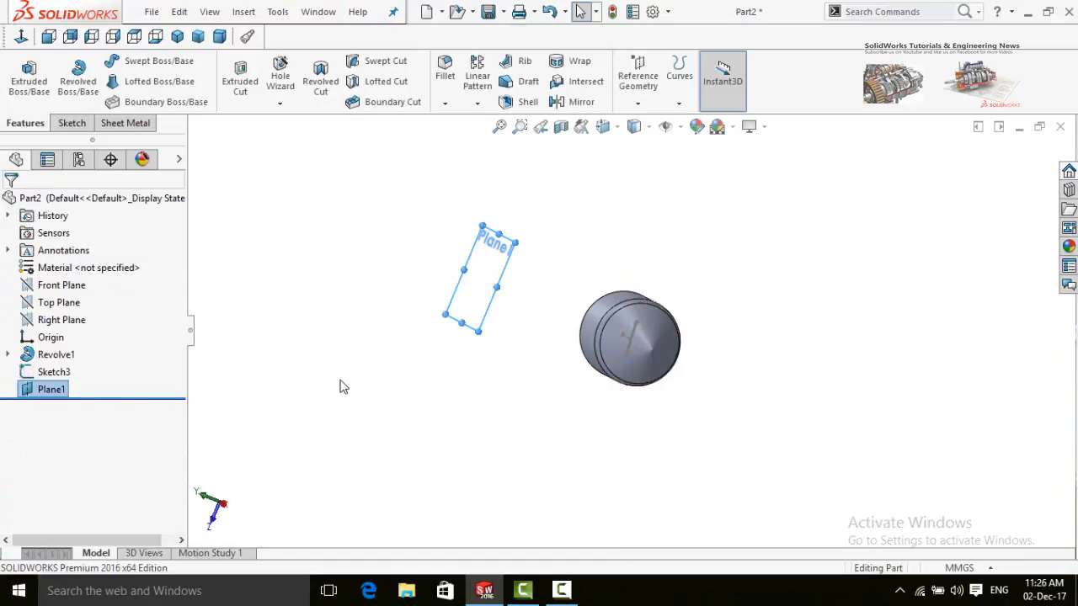
- Start a sketch on the new offset plane and hide the plane
{"action": "middle_click_drag", "start_coordinate": [384, 360], "coordinate": [442, 388]}
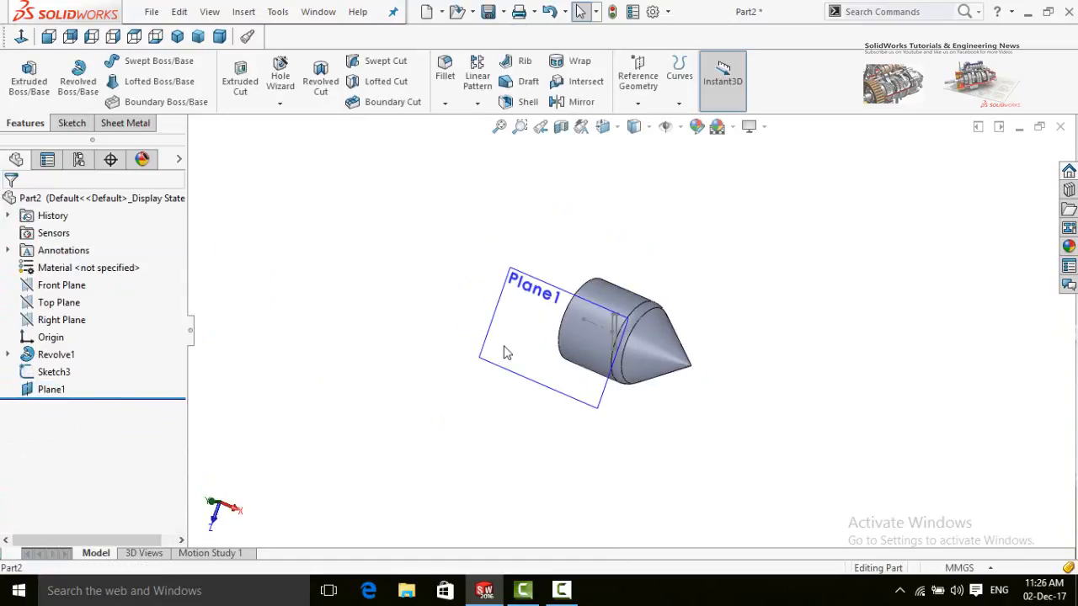
{"action": "left_click", "coordinate": [506, 352]}
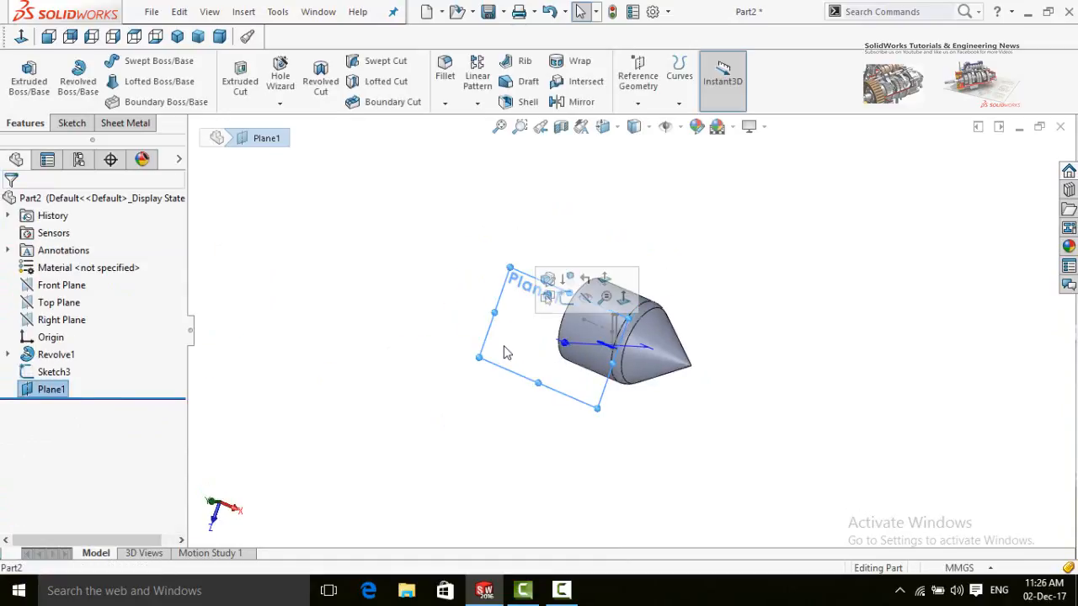
{"action": "left_click", "coordinate": [566, 299]}
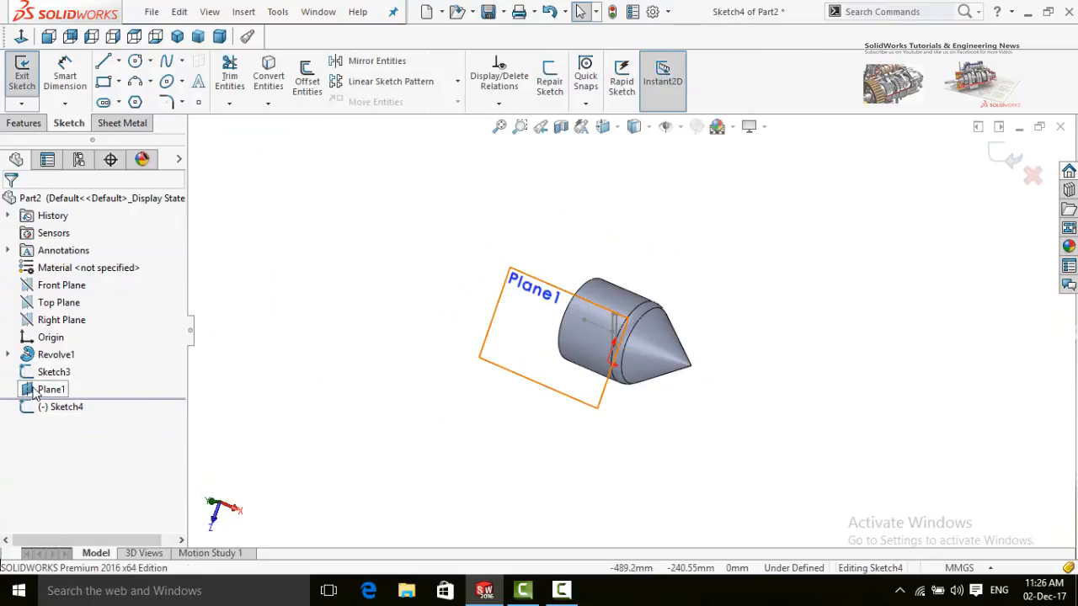
{"action": "left_click", "coordinate": [32, 390]}
{"action": "left_click", "coordinate": [370, 358]}
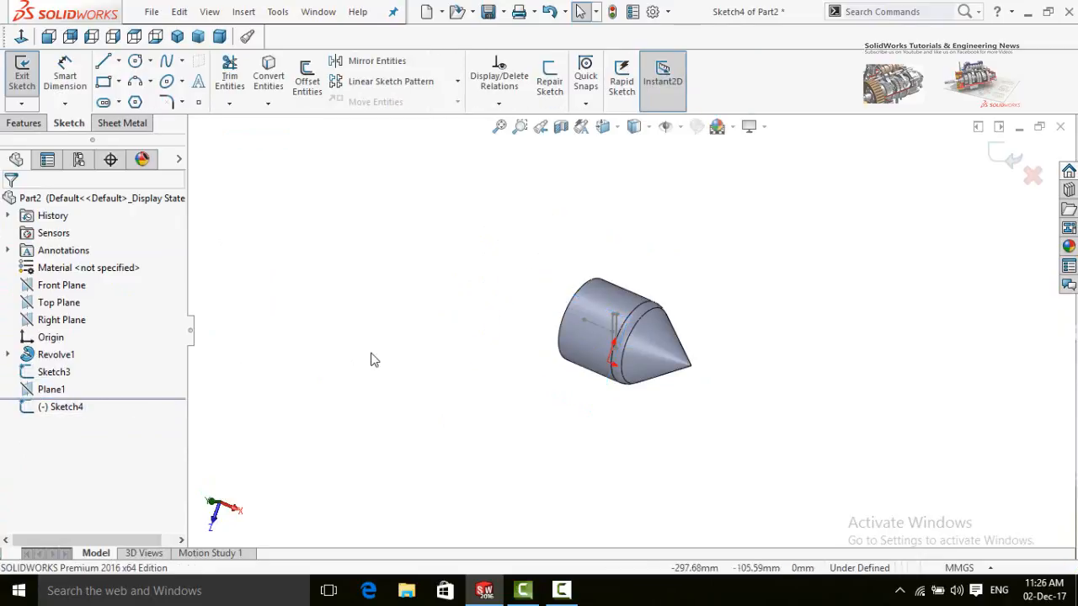
{"action": "left_click", "coordinate": [21, 37]}
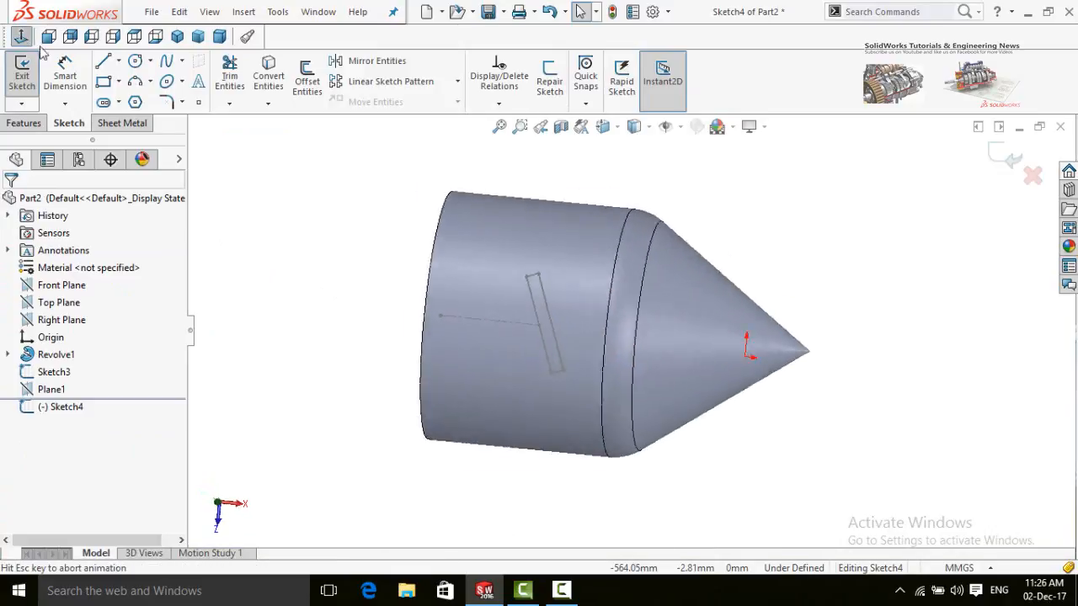
- Draw a closed slanted rectangle from four lines, about 60 mm by 17 mm, over the hub's cylindrical part
{"action": "left_click", "coordinate": [102, 81]}
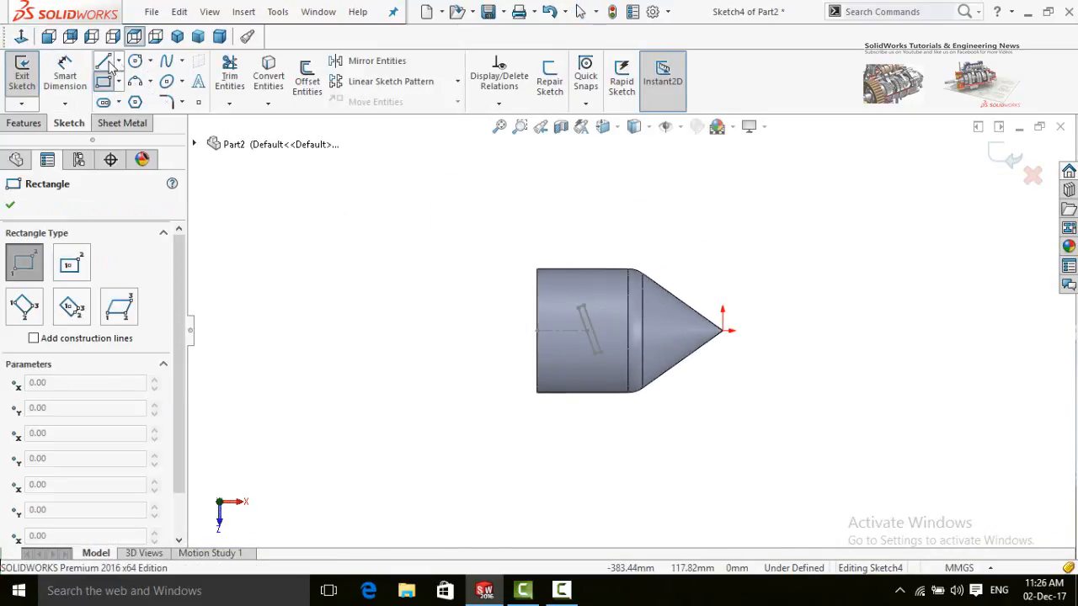
{"action": "left_click", "coordinate": [103, 61]}
{"action": "scroll", "coordinate": [630, 383], "scroll_direction": "up", "scroll_amount": 1}
{"action": "scroll", "coordinate": [612, 342], "scroll_direction": "down", "scroll_amount": 2}
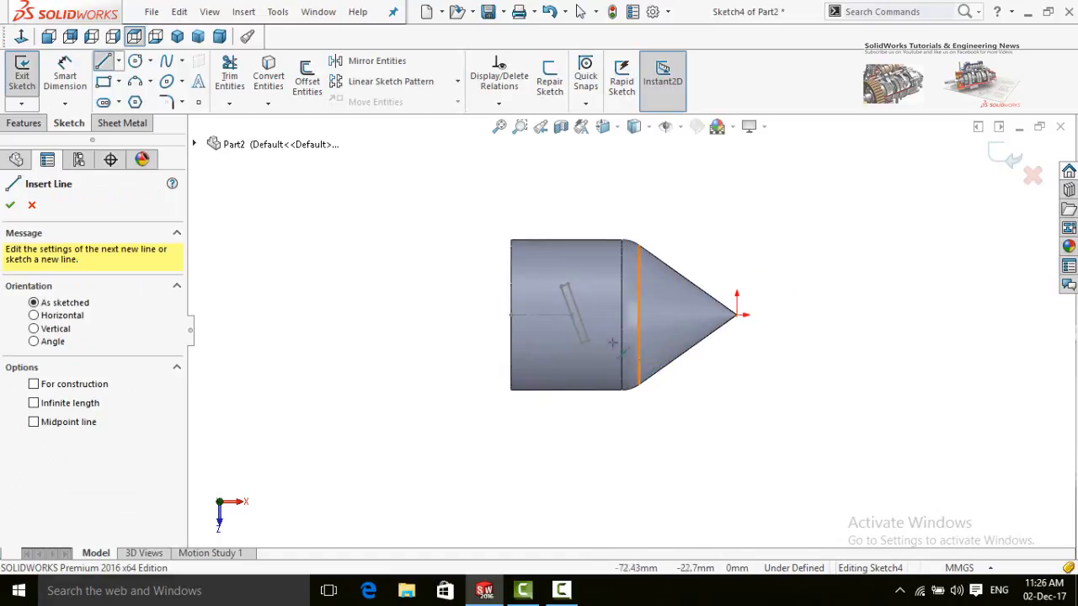
{"action": "scroll", "coordinate": [612, 342], "scroll_direction": "down", "scroll_amount": 1}
{"action": "left_click", "coordinate": [494, 236]}
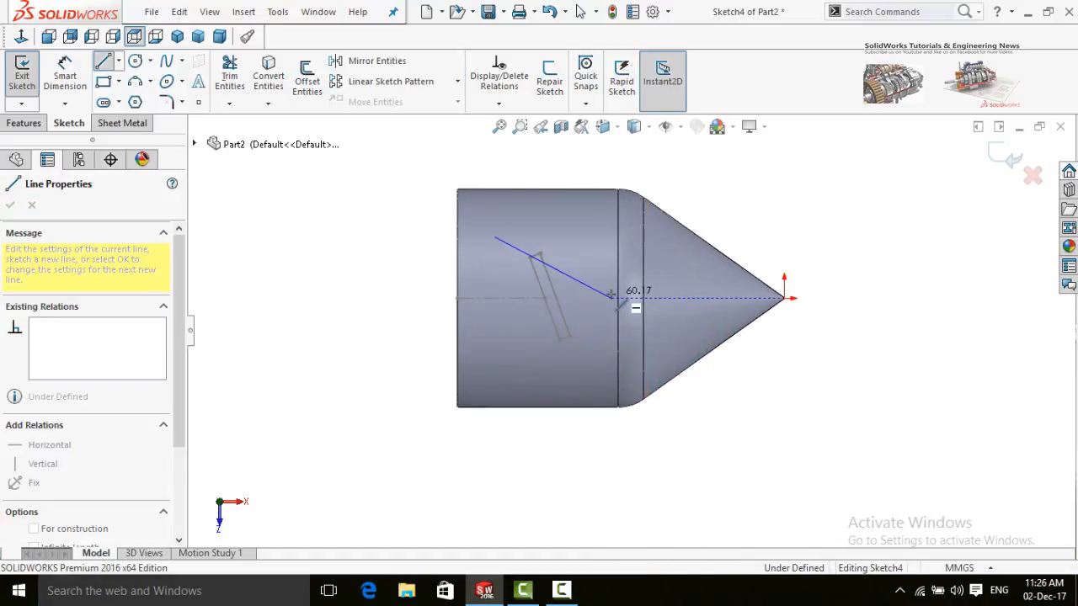
{"action": "left_click", "coordinate": [612, 298]}
{"action": "left_click", "coordinate": [593, 330]}
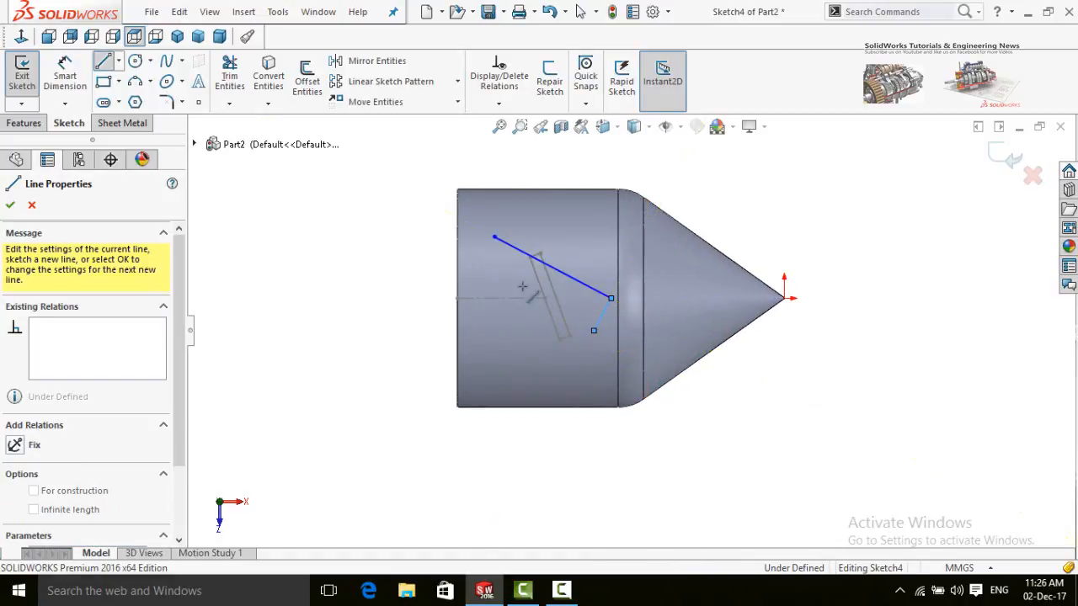
{"action": "left_click", "coordinate": [477, 269]}
{"action": "left_click", "coordinate": [495, 238]}
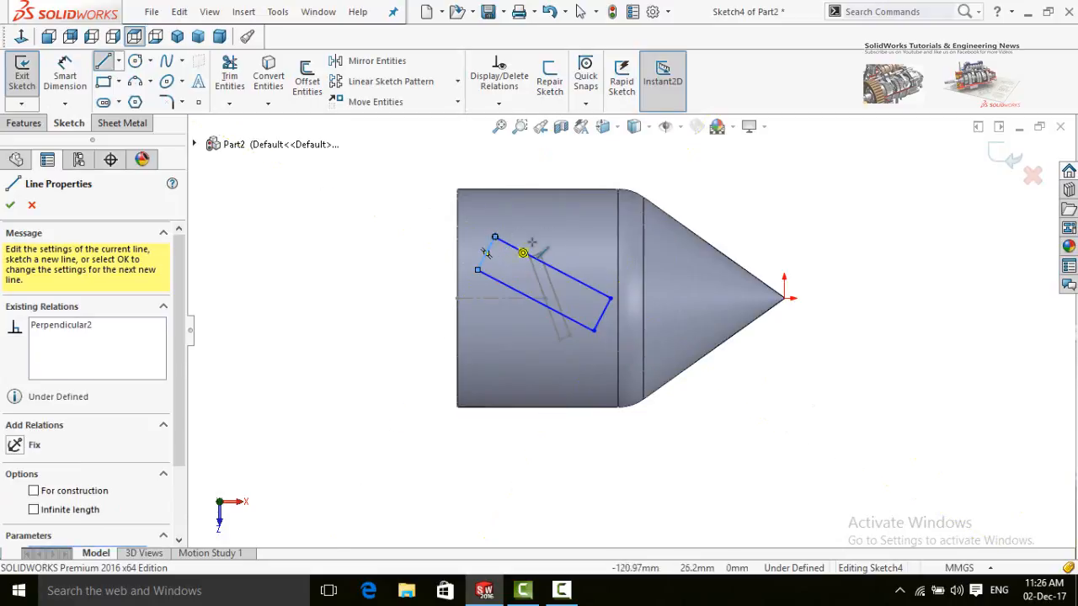
{"action": "key", "text": "Escape"}
- Make the rectangle's adjacent short and long sides perpendicular at two opposite corners
{"action": "scroll", "coordinate": [501, 257], "scroll_direction": "down", "scroll_amount": 3}
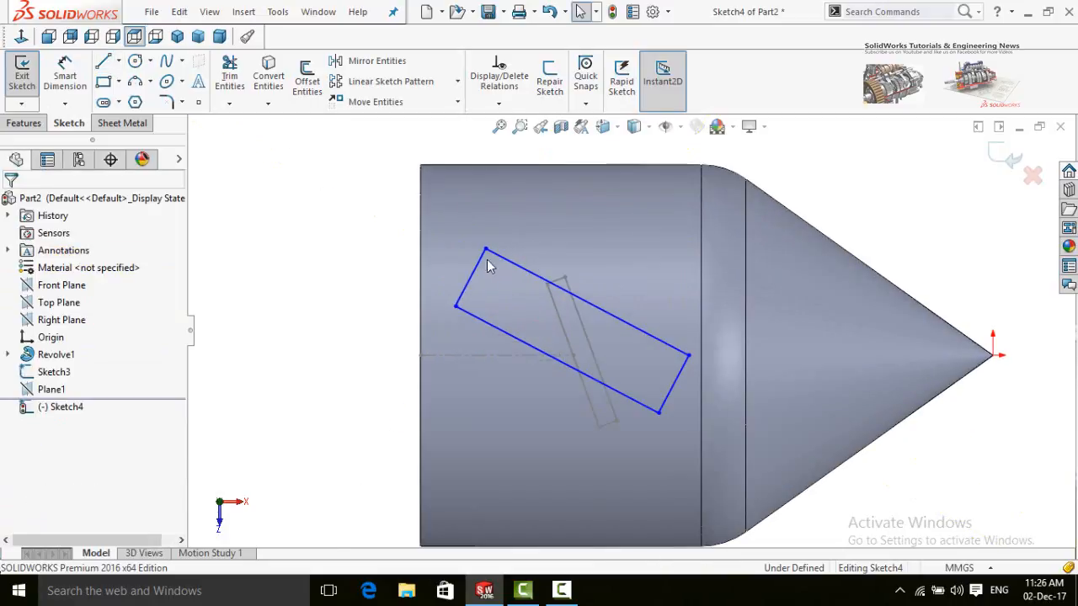
{"action": "left_click", "coordinate": [486, 261]}
{"action": "left_click", "coordinate": [506, 260], "text": "ctrl"}
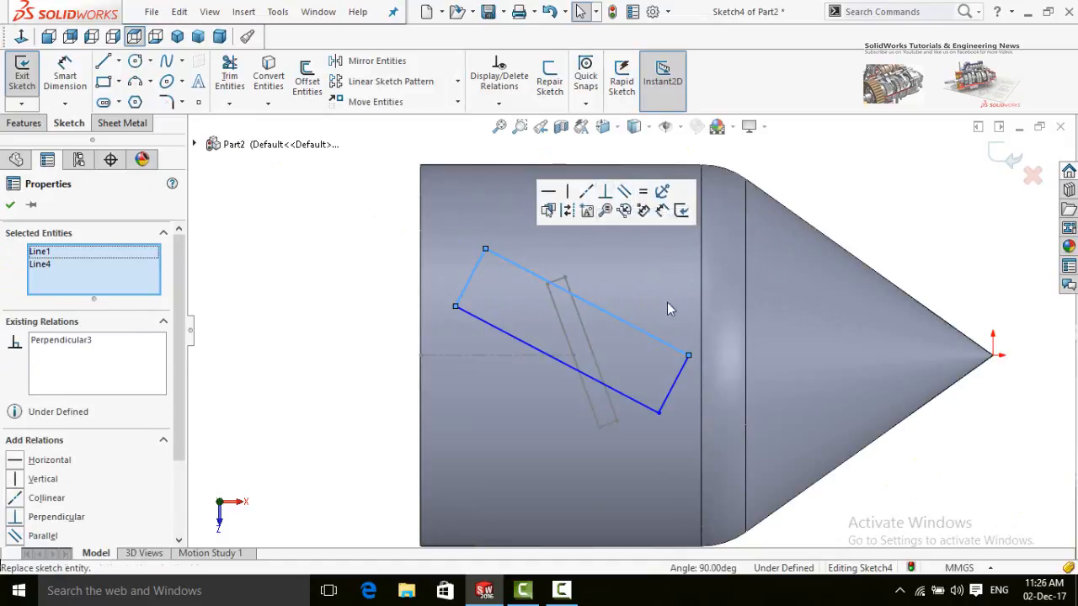
{"action": "left_click", "coordinate": [663, 402]}
{"action": "left_click", "coordinate": [644, 406], "text": "ctrl"}
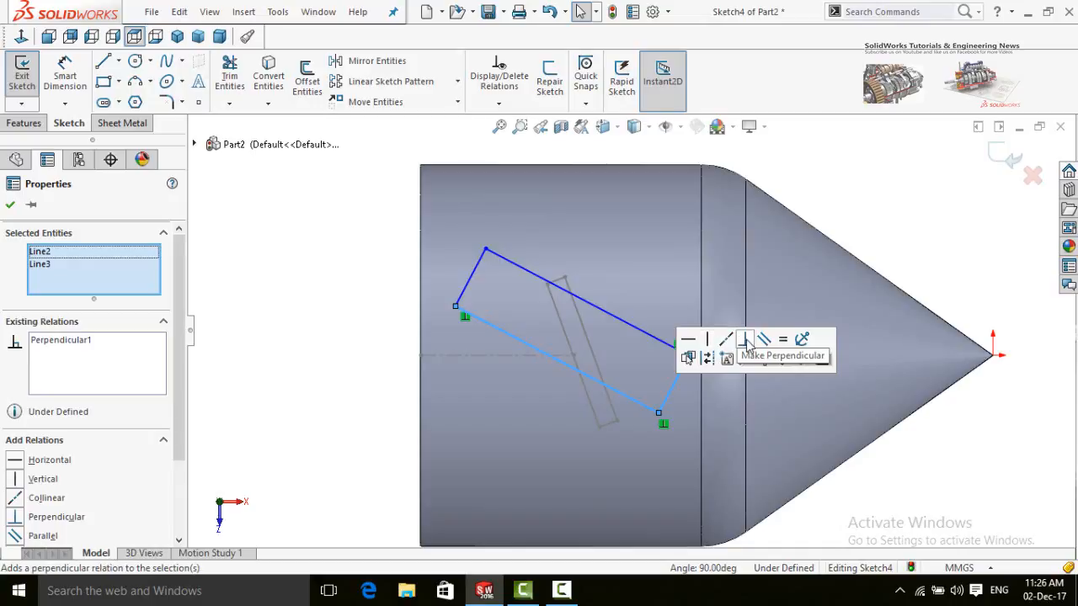
{"action": "left_click", "coordinate": [747, 344]}
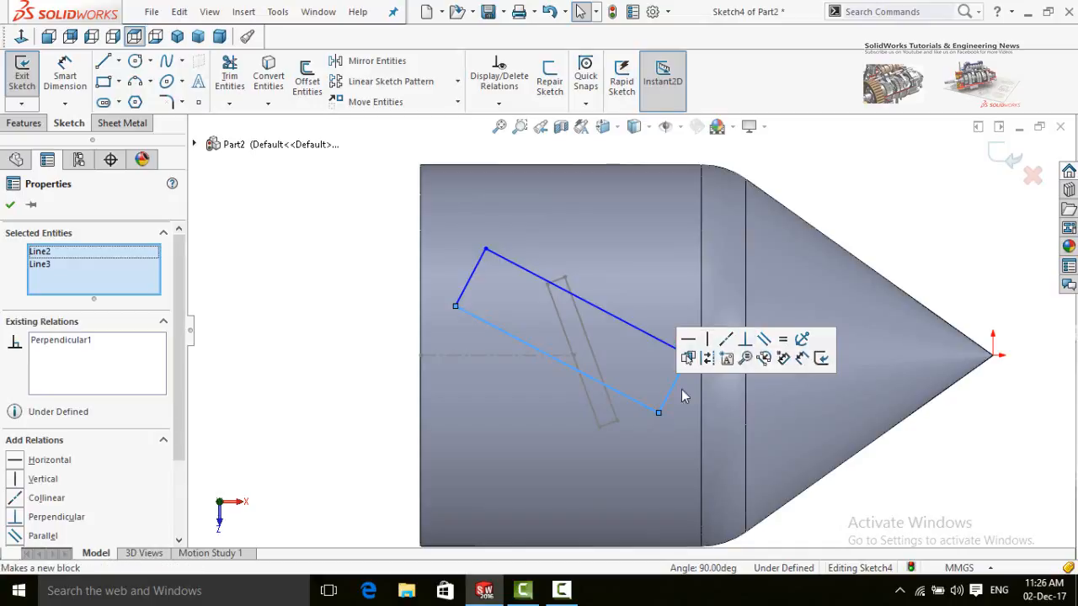
{"action": "left_click", "coordinate": [355, 373]}
- Dimension the new rectangle's short side to 8 mm
{"action": "key", "text": "f"}
{"action": "right_click_drag", "start_coordinate": [403, 369], "coordinate": [404, 273]}
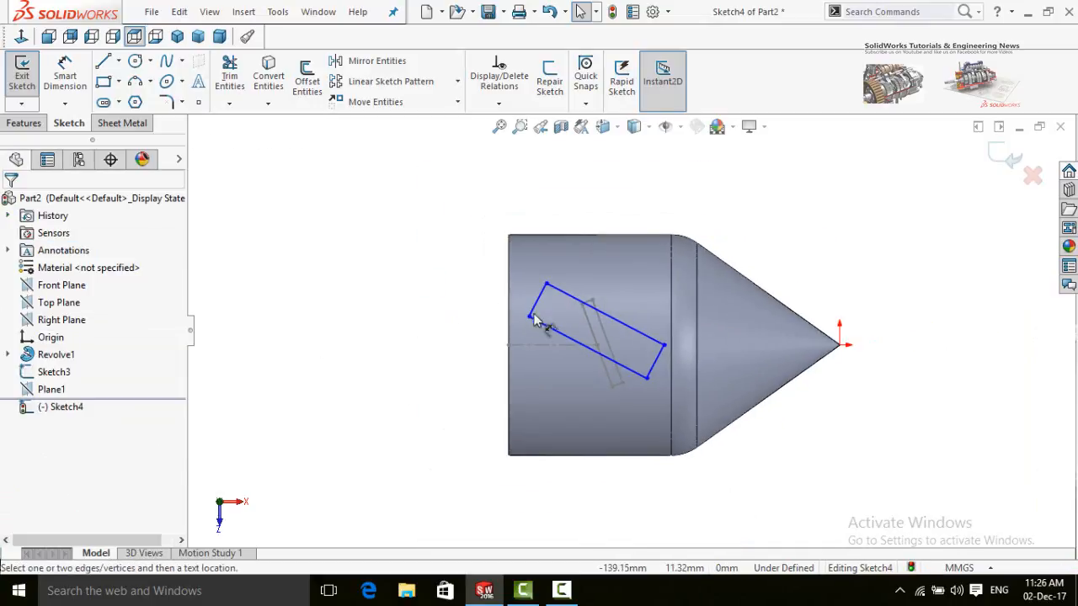
{"action": "left_click", "coordinate": [536, 302]}
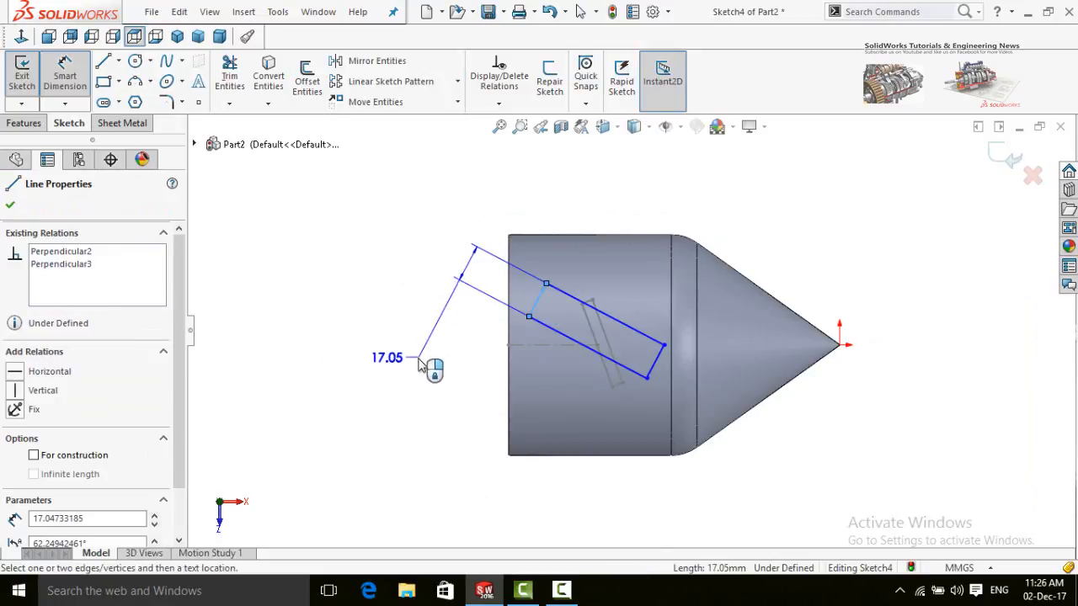
{"action": "left_click", "coordinate": [446, 282]}
{"action": "type", "text": "8"}
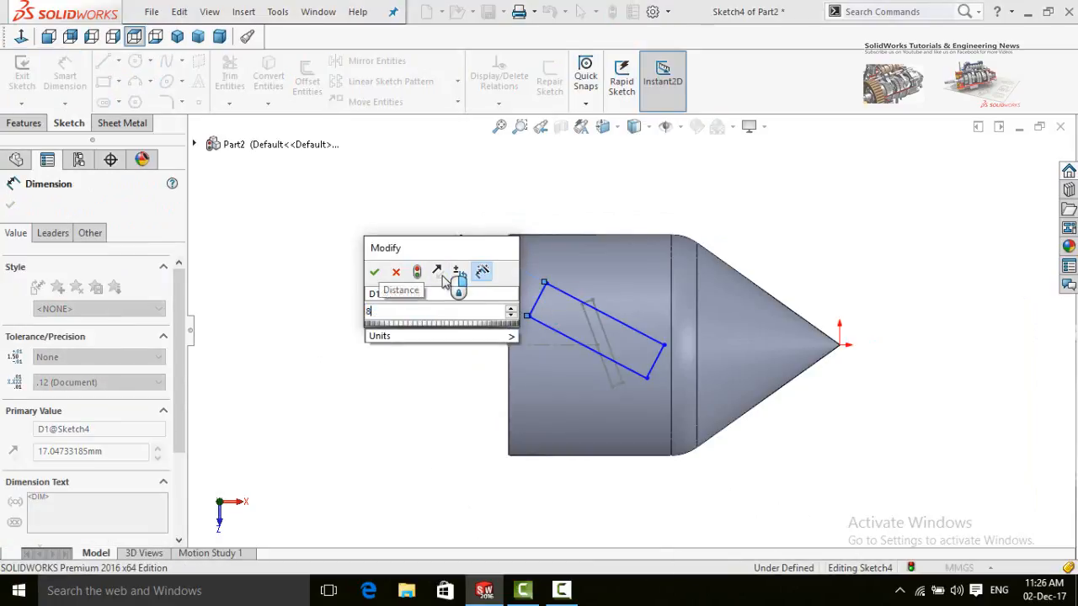
{"action": "key", "text": "Return"}
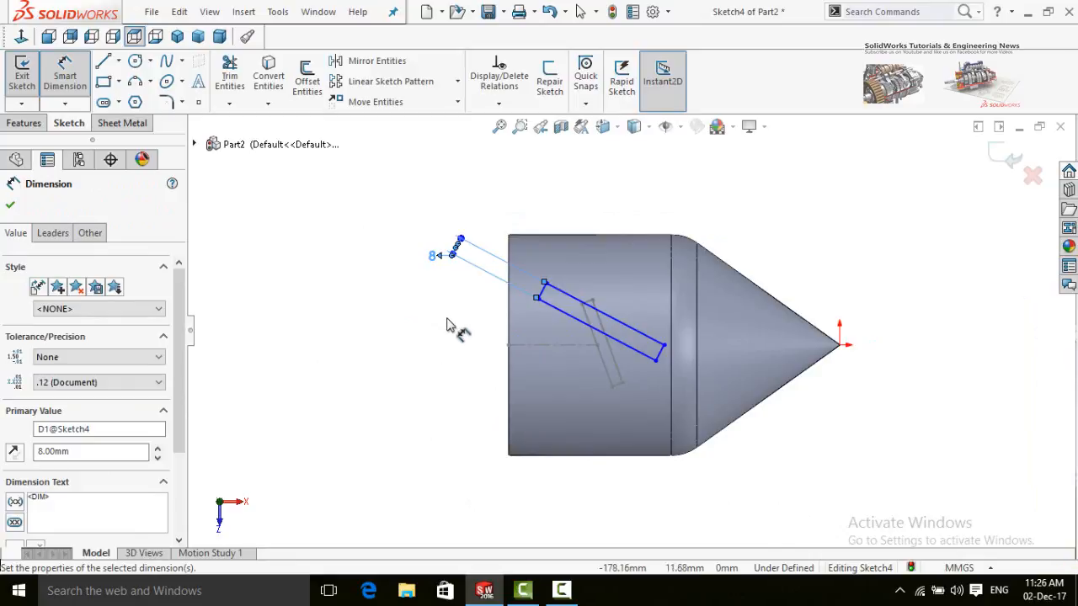
- Dimension the new rectangle's long side to 130 mm and close the dimension command
{"action": "left_click", "coordinate": [572, 327]}
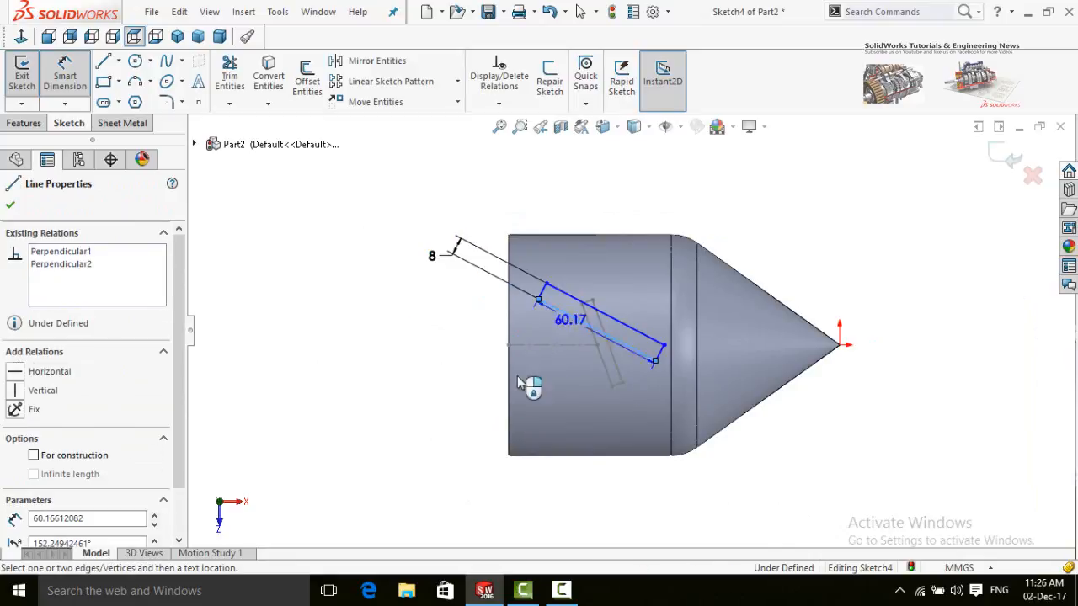
{"action": "left_click", "coordinate": [546, 414]}
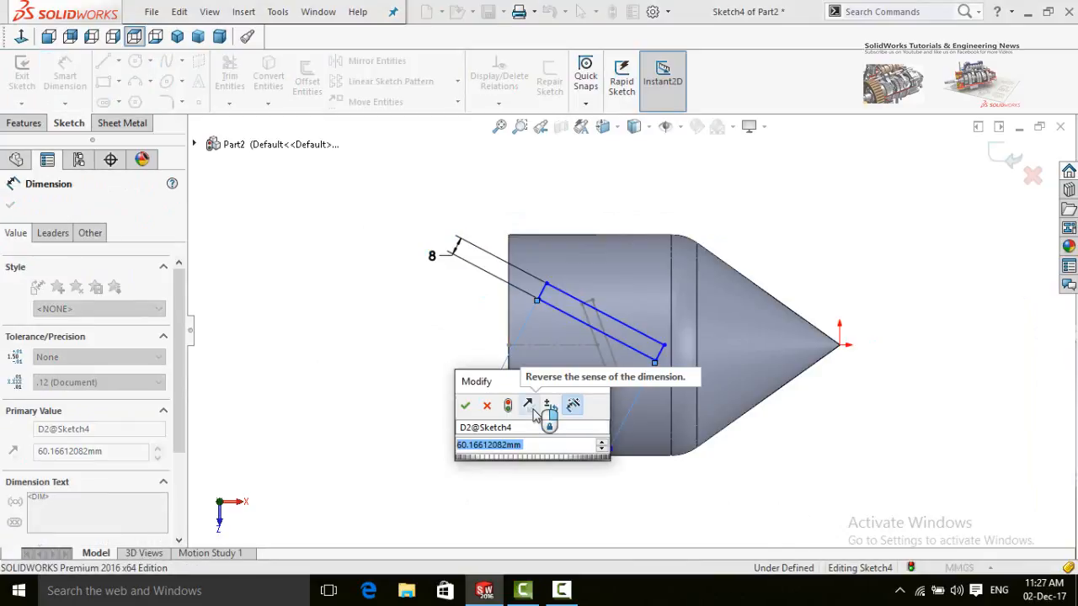
{"action": "type", "text": "130"}
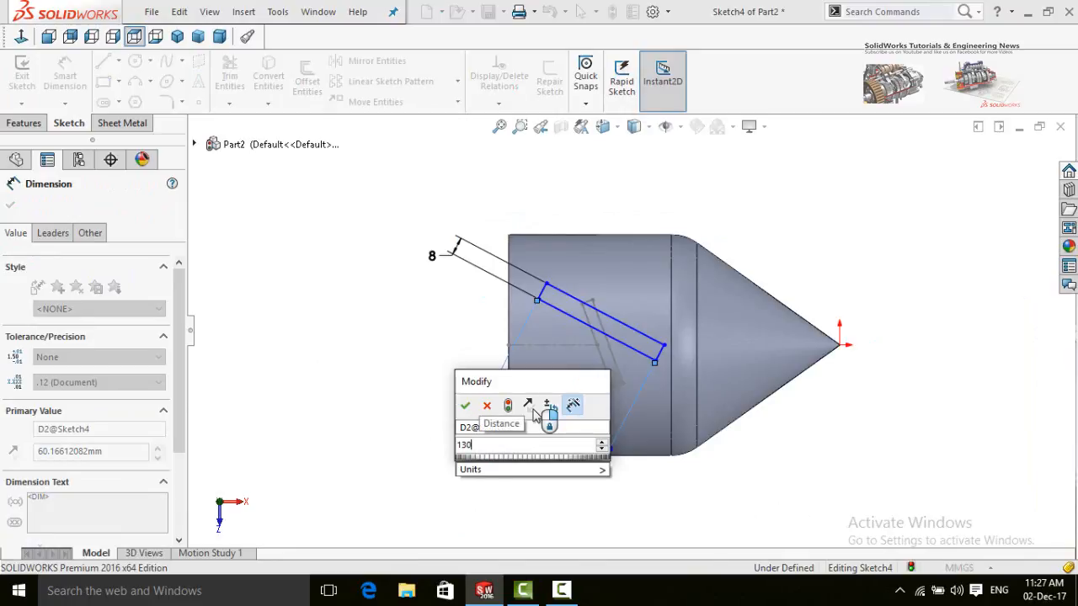
{"action": "key", "text": "Return"}
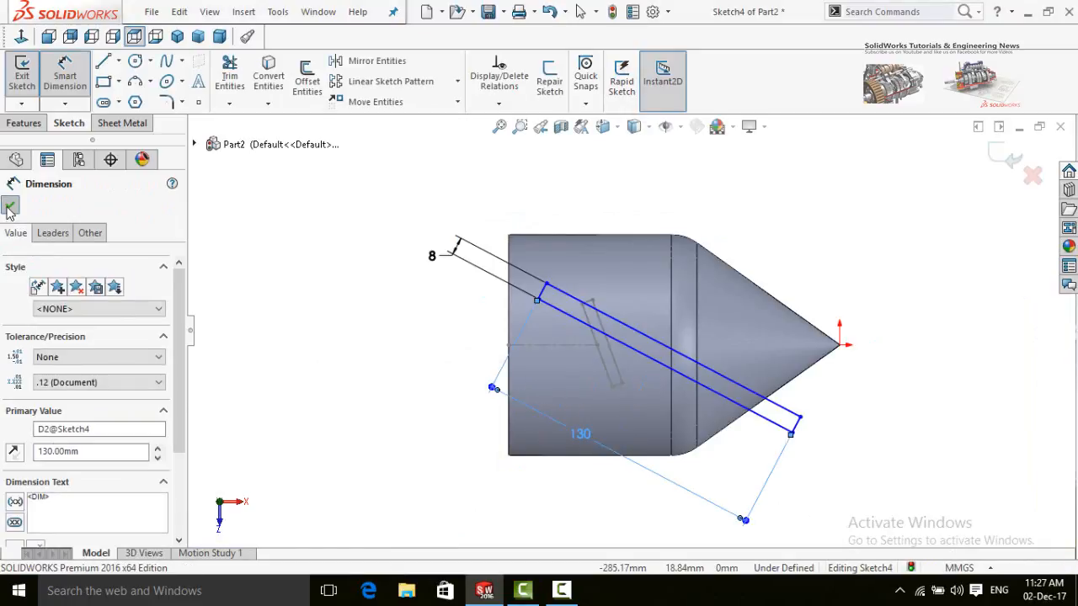
{"action": "left_click", "coordinate": [10, 208]}
- Draw a construction centerline from the midpoint of the hub's flat rear edge to the slanted rectangle's lower long side midpoint and make it horizontal
{"action": "left_click", "coordinate": [119, 63]}
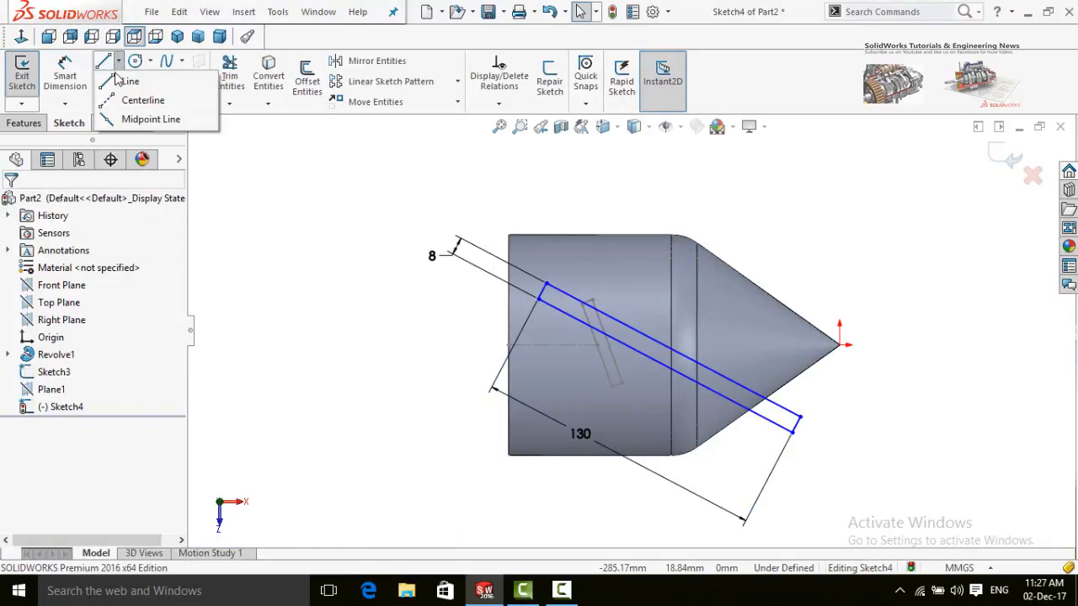
{"action": "left_click", "coordinate": [143, 99]}
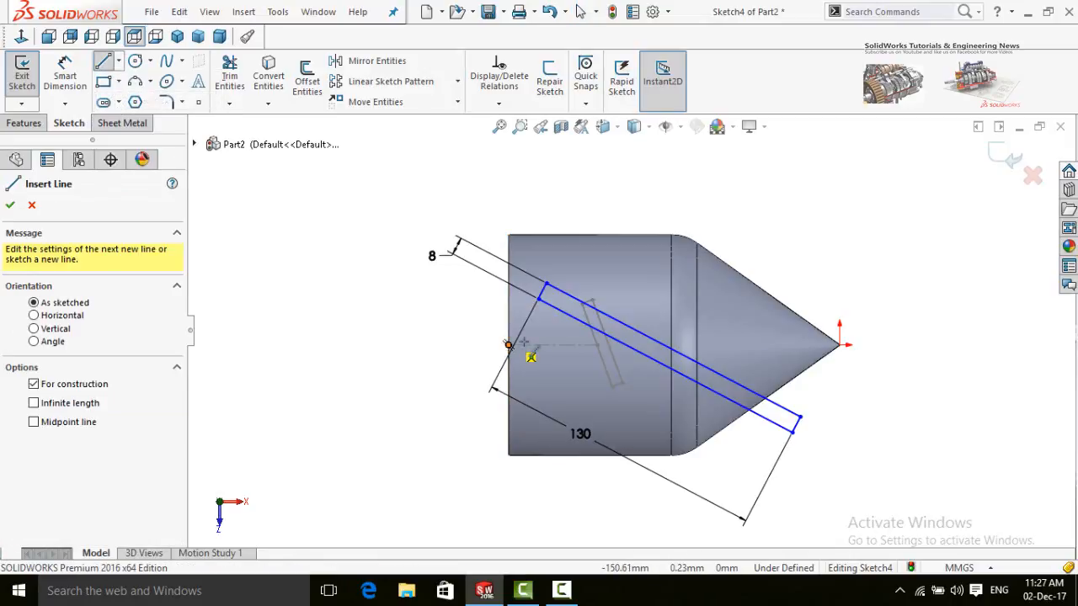
{"action": "left_click", "coordinate": [507, 345]}
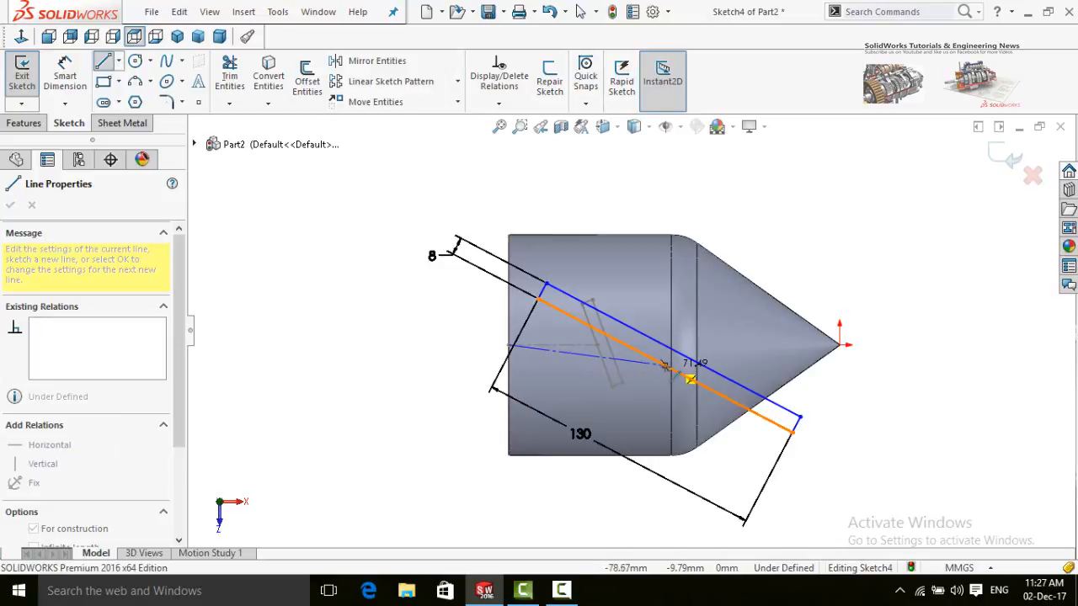
{"action": "left_click", "coordinate": [665, 366]}
{"action": "key", "text": "Escape"}
{"action": "left_click", "coordinate": [645, 364]}
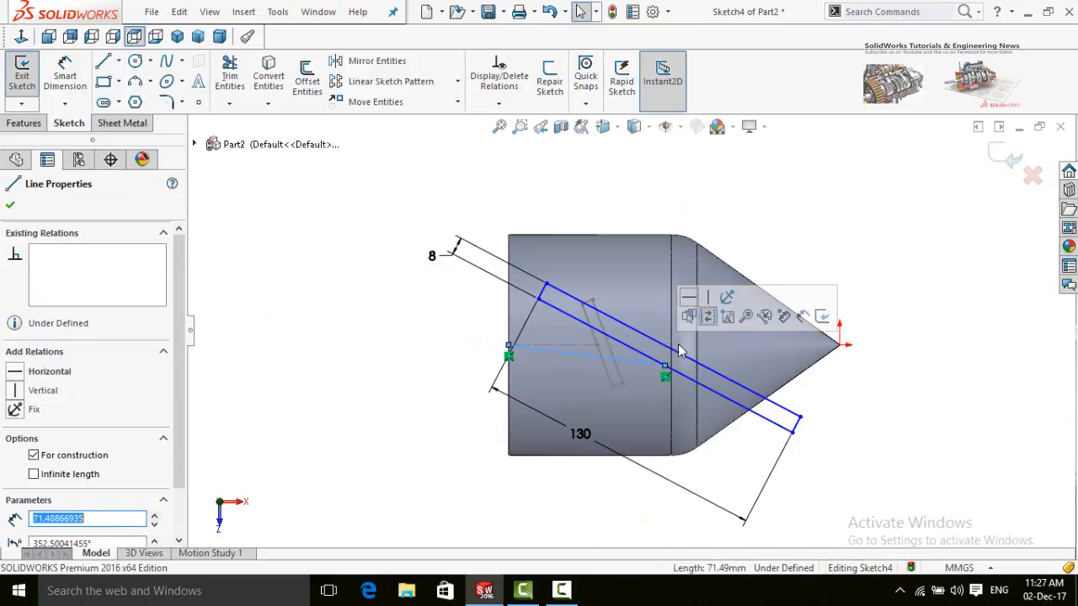
{"action": "left_click", "coordinate": [689, 301]}
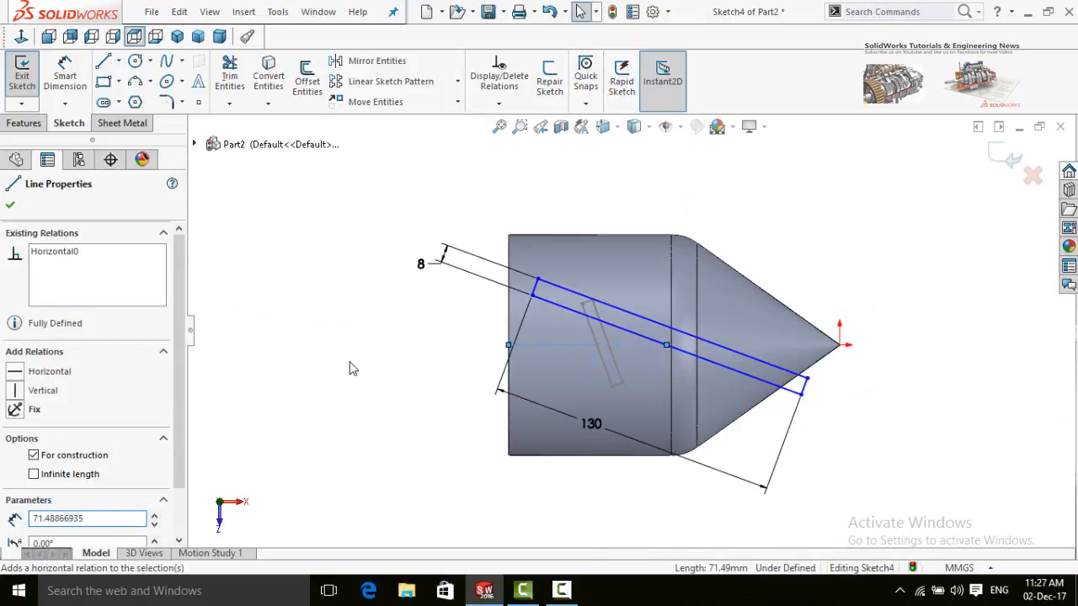
{"action": "left_click", "coordinate": [431, 380]}
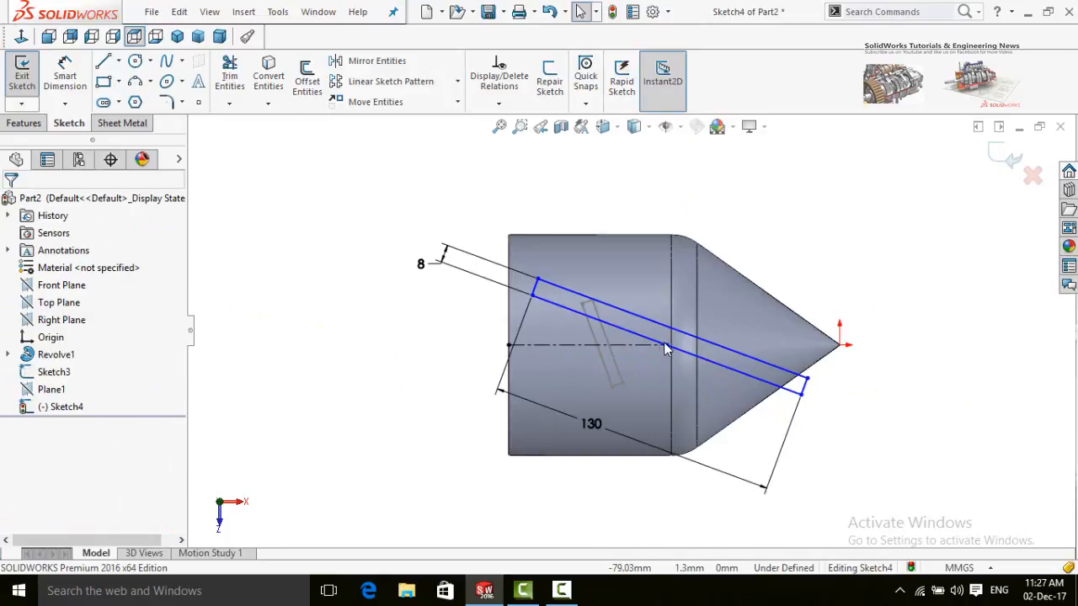
- Shift the centerline's rectangle end toward the hub's rear face and dimension the centerline's length to 45 mm
{"action": "left_click_drag", "start_coordinate": [663, 344], "coordinate": [616, 347]}
{"action": "left_click", "coordinate": [385, 389]}
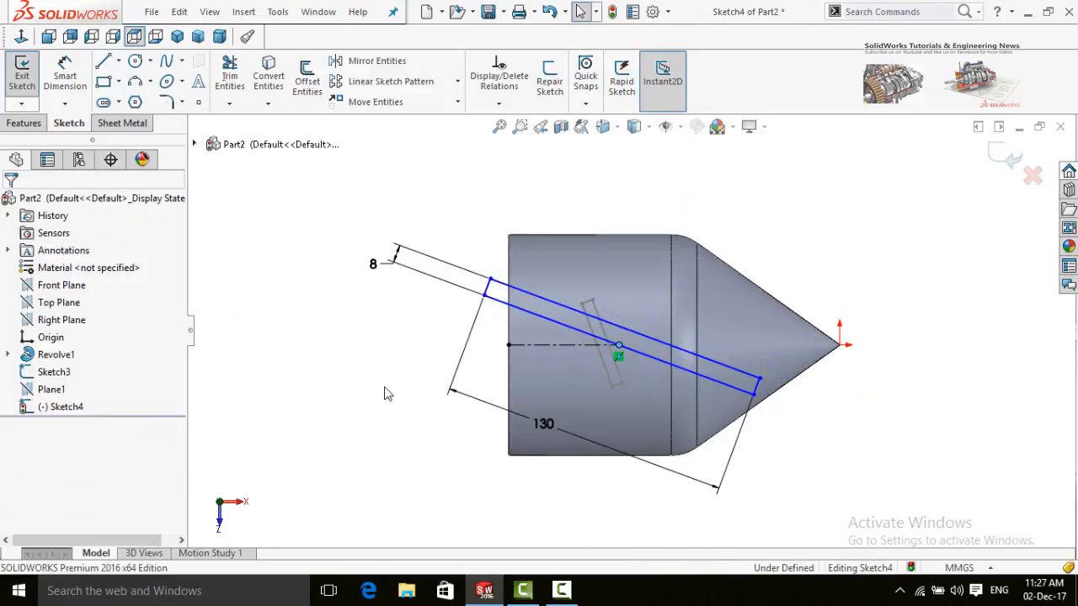
{"action": "right_click_drag", "start_coordinate": [385, 389], "coordinate": [425, 320]}
{"action": "left_click", "coordinate": [546, 347]}
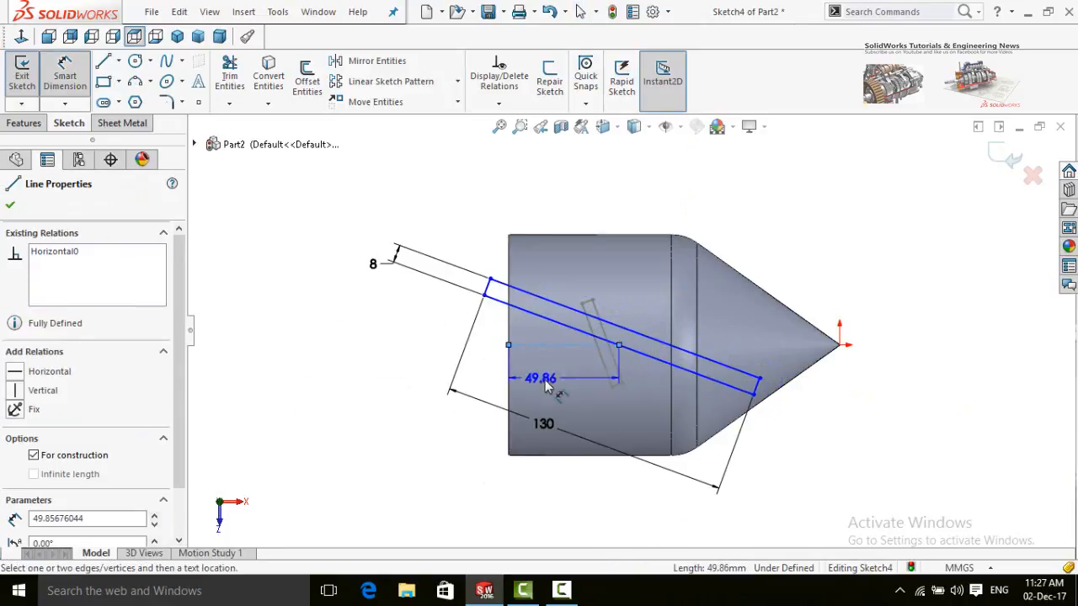
{"action": "left_click", "coordinate": [547, 384]}
{"action": "type", "text": "4"}
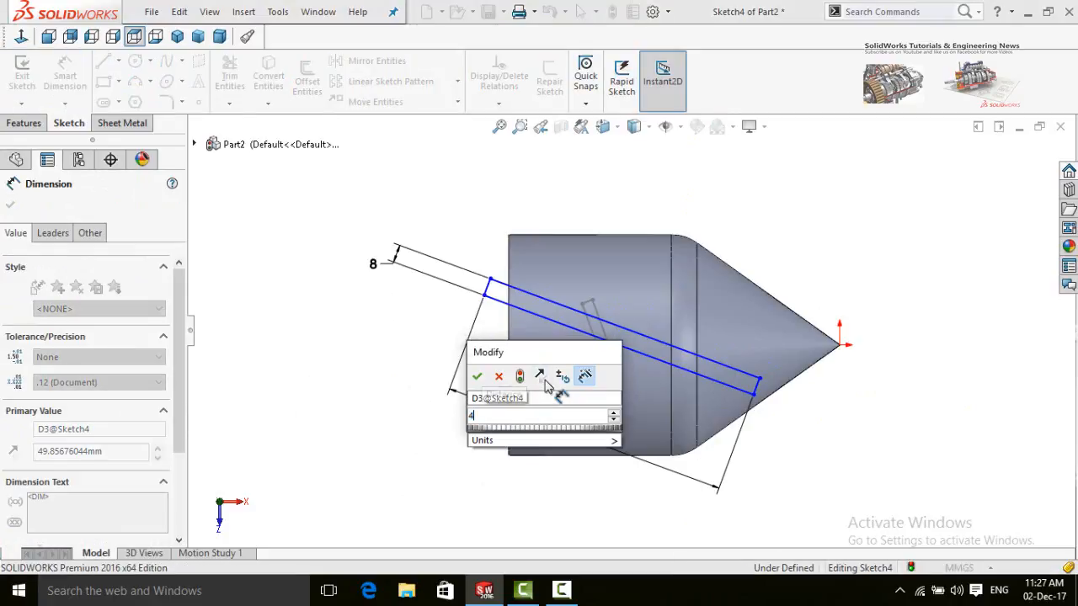
{"action": "type", "text": "5"}
{"action": "key", "text": "Return"}
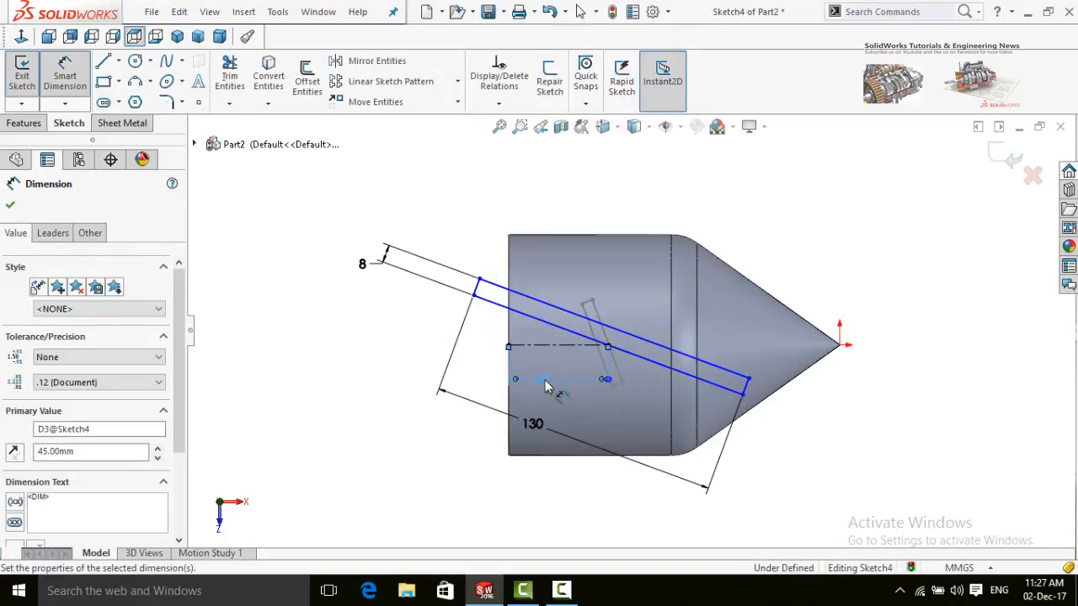
- Set the centerline's length to 35 mm
{"action": "left_click", "coordinate": [538, 386]}
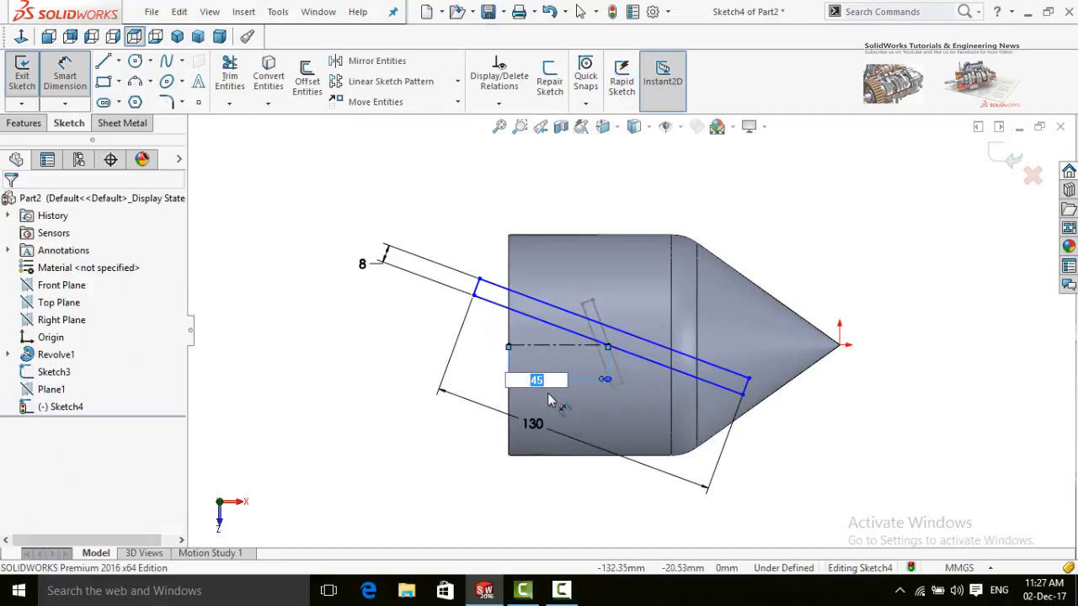
{"action": "type", "text": "35"}
{"action": "key", "text": "Return"}
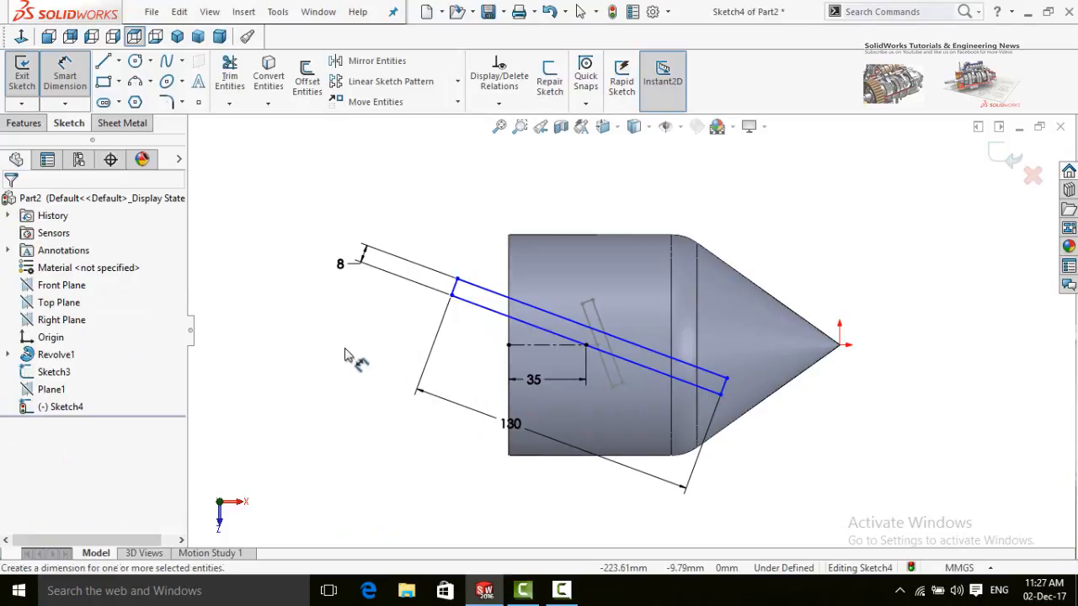
- Dimension the angle between the rectangle's lower long side and the centerline to 50 degrees, and exit the sketch
{"action": "scroll", "coordinate": [543, 335], "scroll_direction": "down", "scroll_amount": 2}
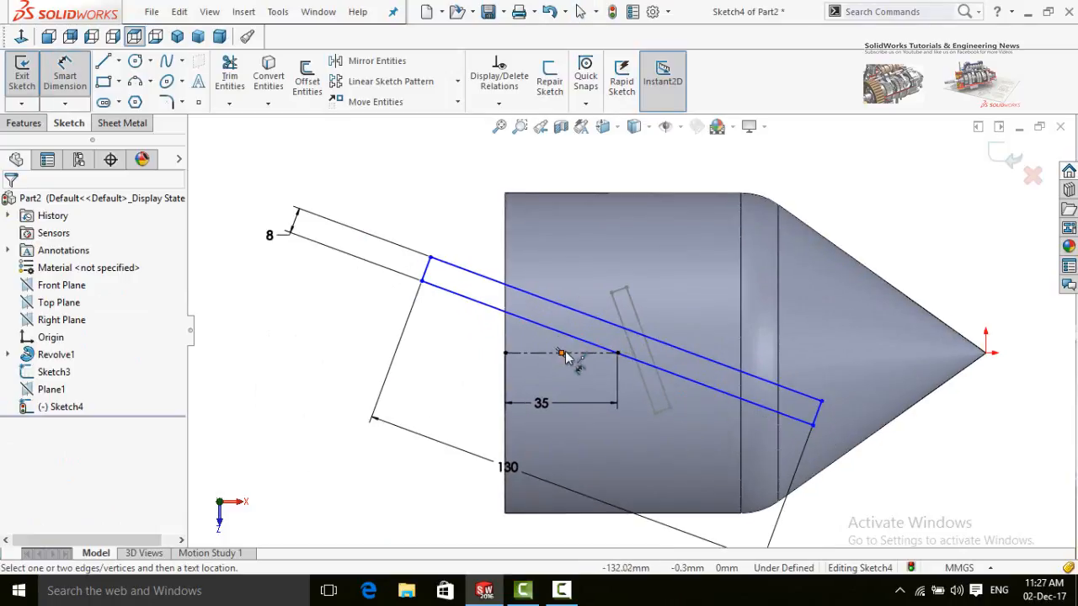
{"action": "left_click", "coordinate": [546, 334]}
{"action": "left_click", "coordinate": [567, 346]}
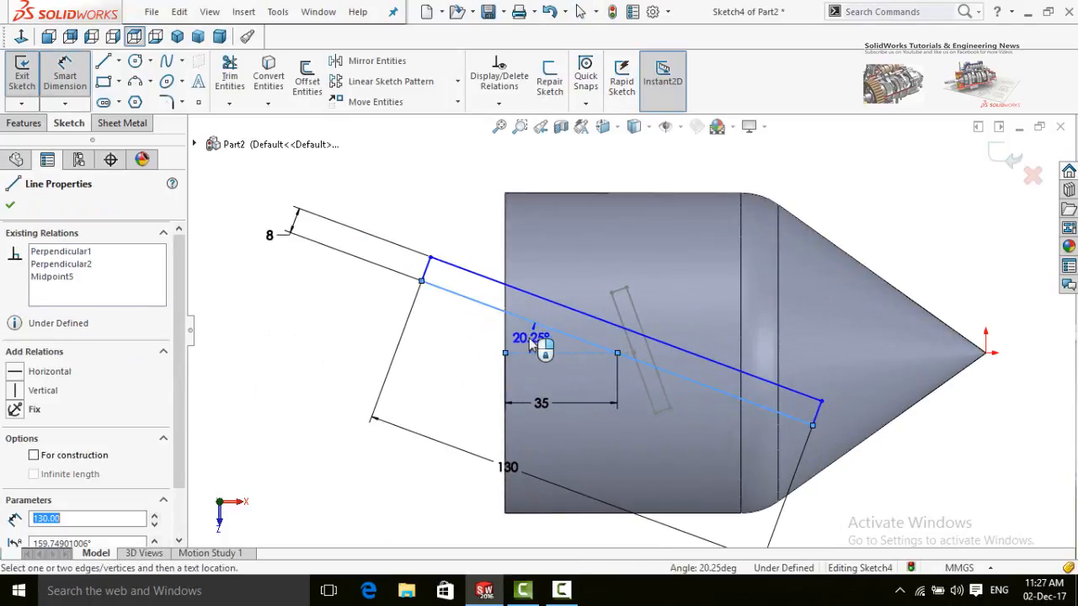
{"action": "left_click", "coordinate": [539, 336]}
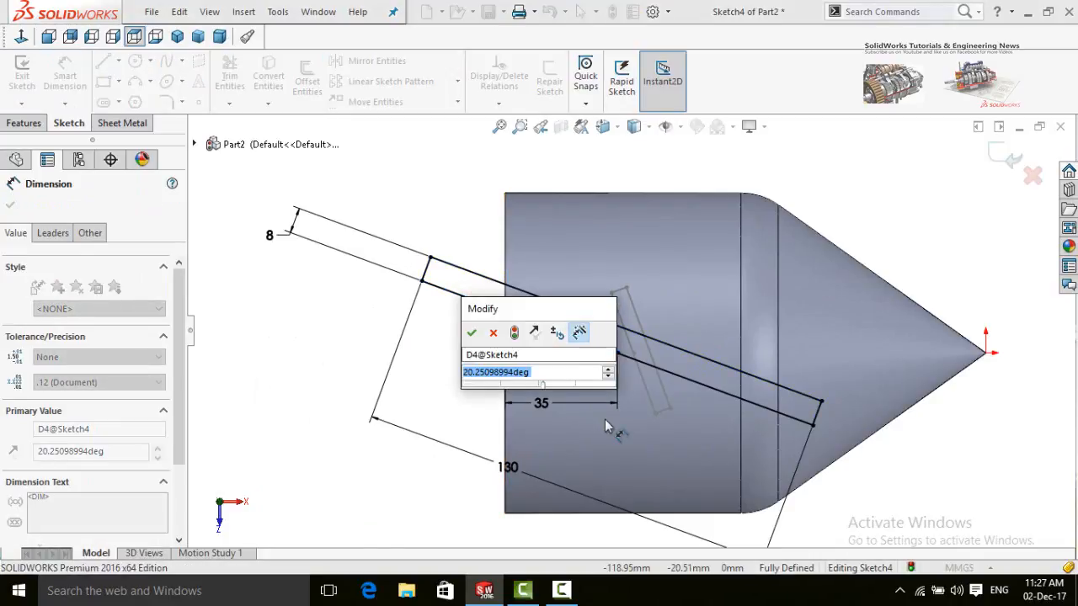
{"action": "type", "text": "50"}
{"action": "key", "text": "Return"}
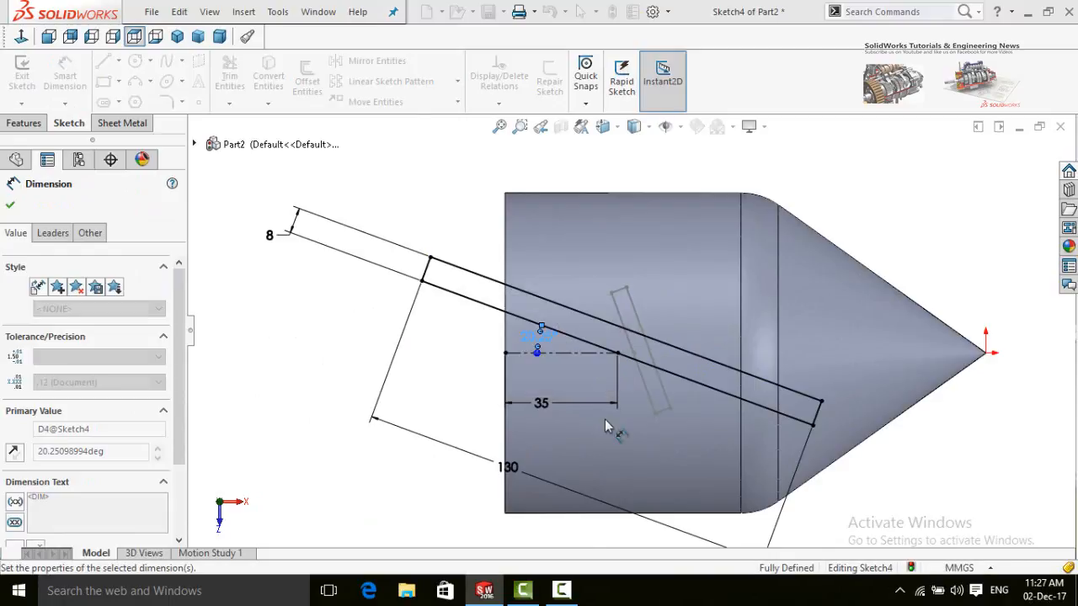
{"action": "scroll", "coordinate": [604, 419], "scroll_direction": "up", "scroll_amount": 3}
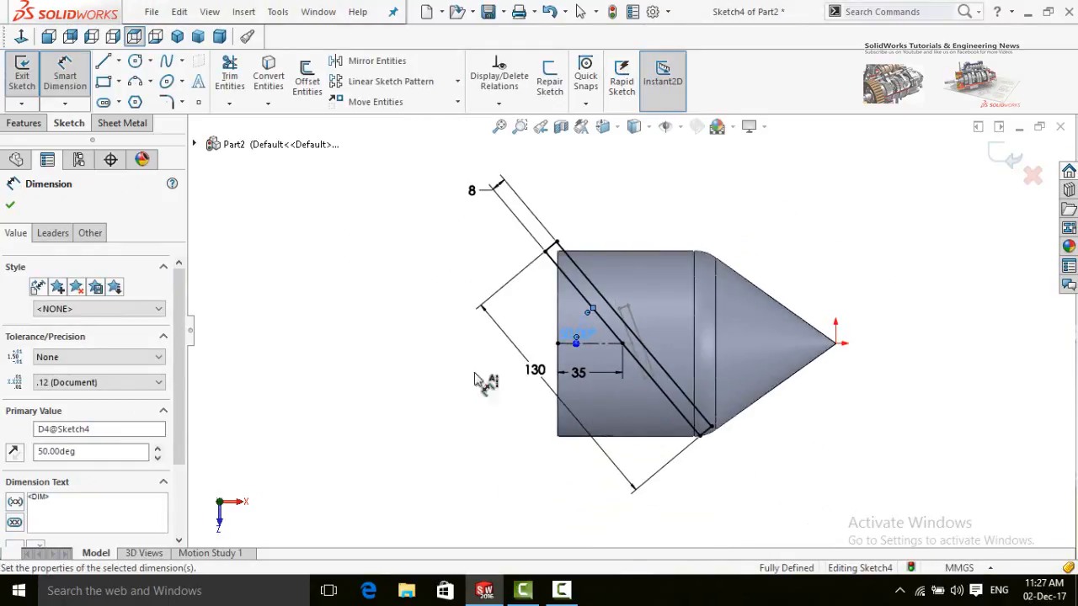
{"action": "left_click", "coordinate": [11, 207]}
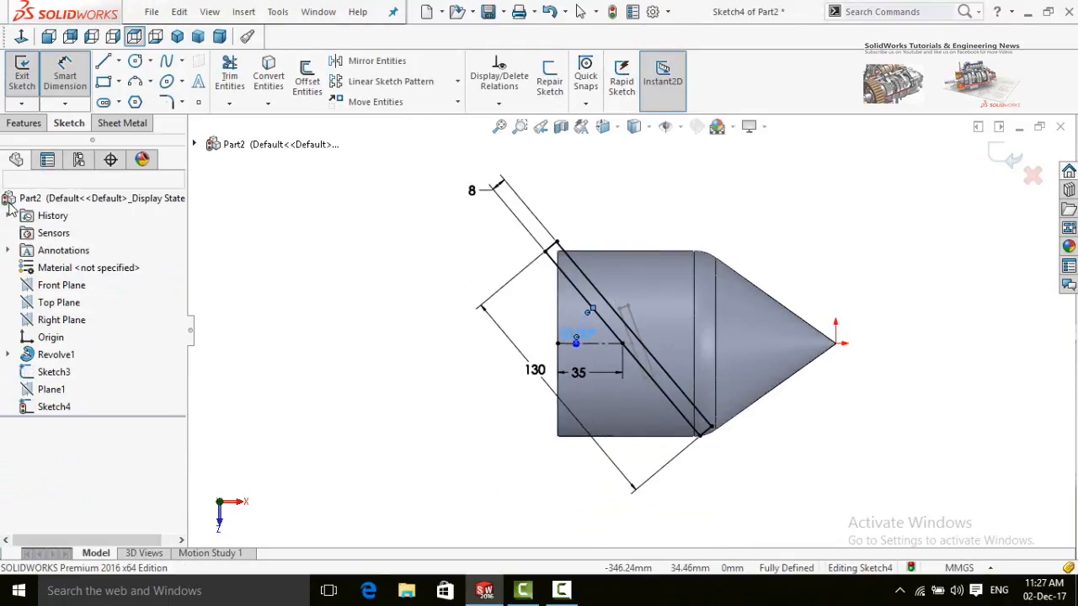
{"action": "left_click", "coordinate": [1001, 158]}
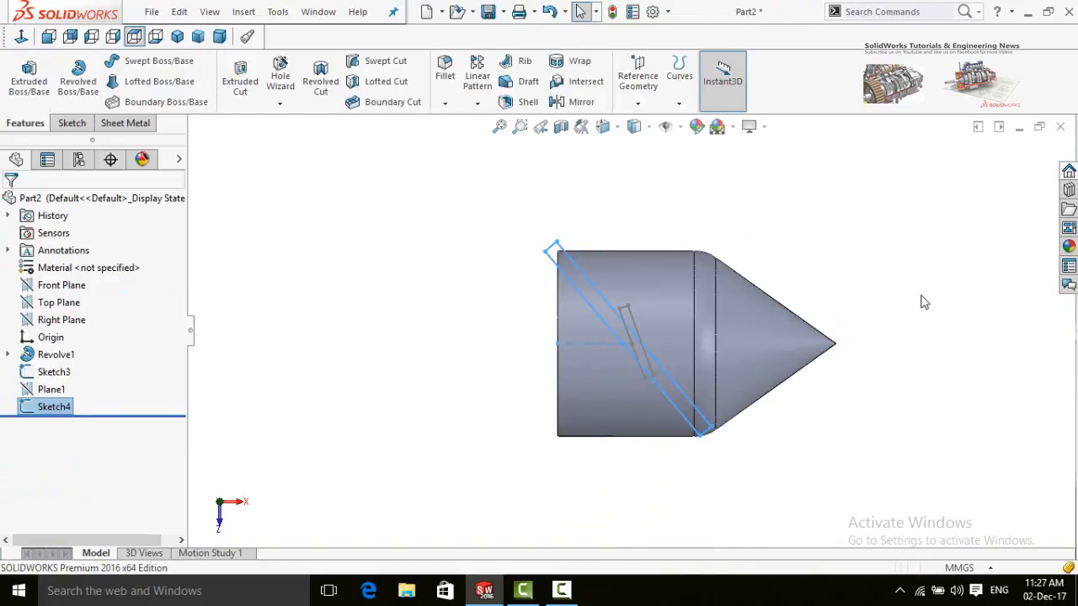
- Start a new 3D sketch with the hub and both blade profiles in view
{"action": "left_click", "coordinate": [924, 302]}
{"action": "mouse_move", "coordinate": [923, 302]}
{"action": "middle_mouse_down"}
{"action": "mouse_move", "coordinate": [873, 353]}
{"action": "mouse_move", "coordinate": [796, 255]}
{"action": "mouse_move", "coordinate": [854, 310]}
{"action": "mouse_move", "coordinate": [825, 346]}
{"action": "mouse_move", "coordinate": [763, 327]}
{"action": "mouse_move", "coordinate": [787, 356]}
{"action": "middle_mouse_up"}
{"action": "scroll", "coordinate": [826, 346], "scroll_direction": "up", "scroll_amount": 5}
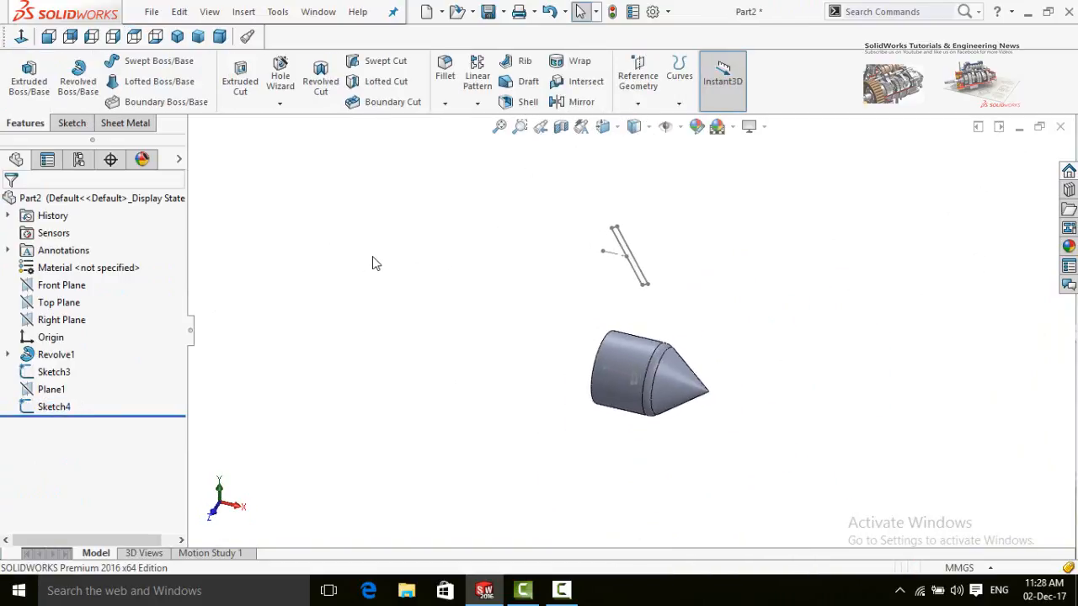
{"action": "left_click", "coordinate": [72, 123]}
{"action": "left_click", "coordinate": [19, 110]}
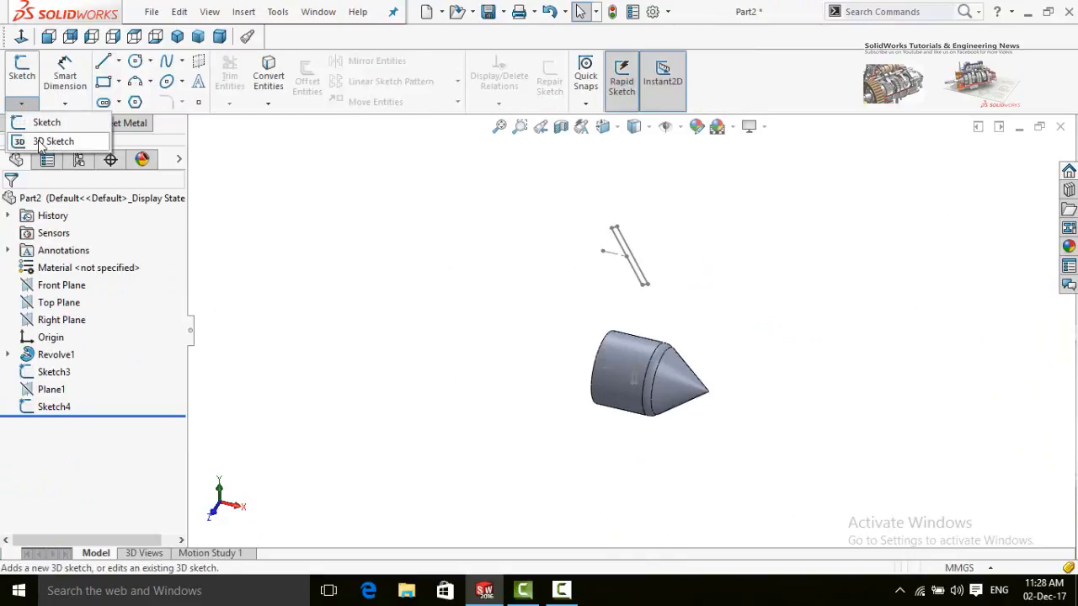
{"action": "left_click", "coordinate": [42, 141]}
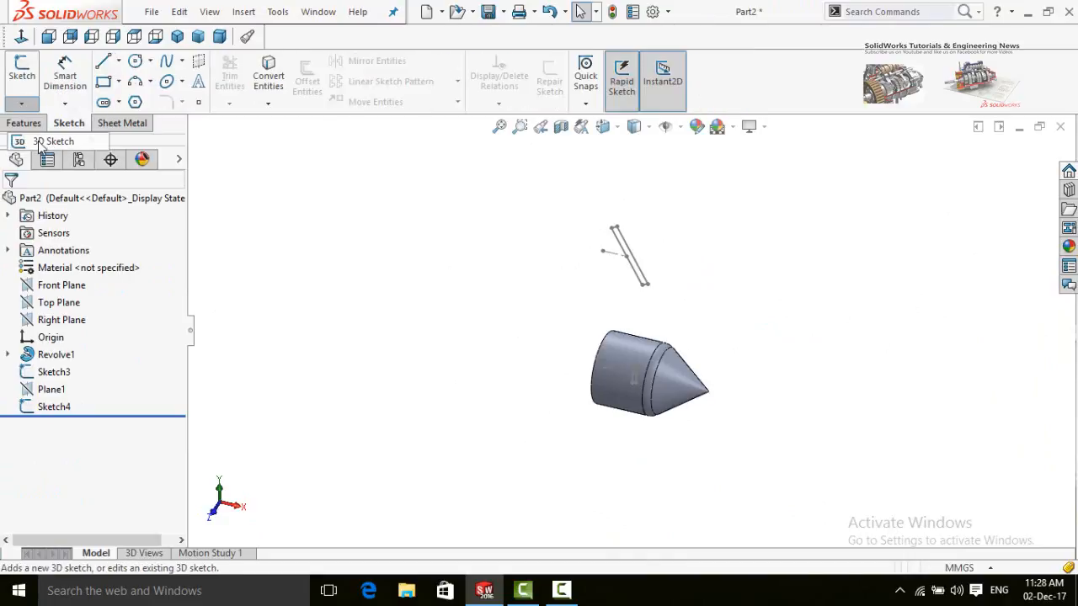
- Draw a three-point spline from the midpoint of the root rectangle's short side to the matching short side midpoint of the larger profile
{"action": "left_click", "coordinate": [166, 63]}
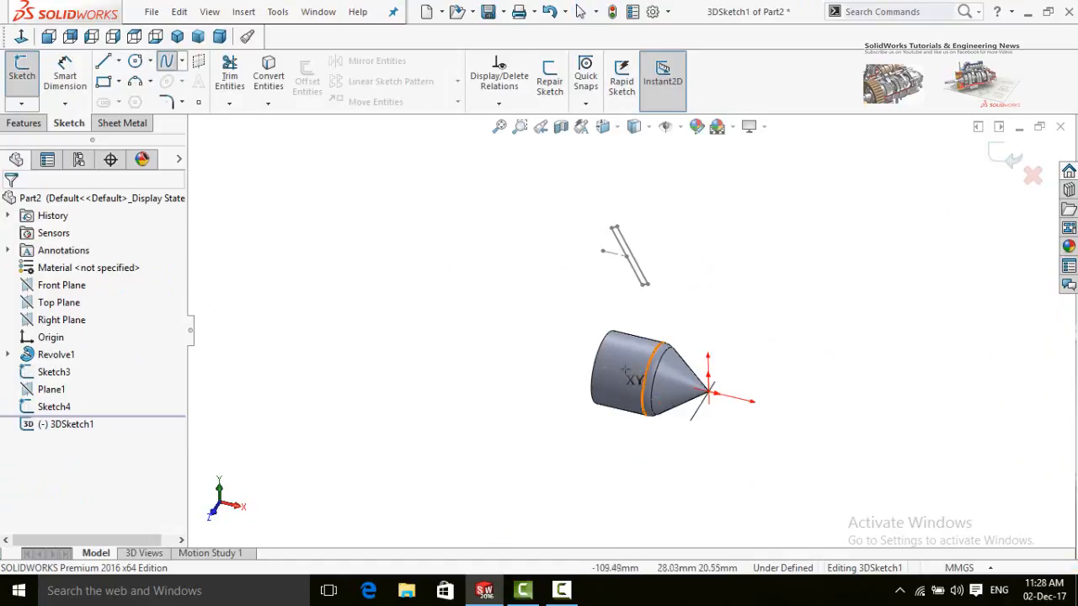
{"action": "scroll", "coordinate": [626, 370], "scroll_direction": "down", "scroll_amount": 6}
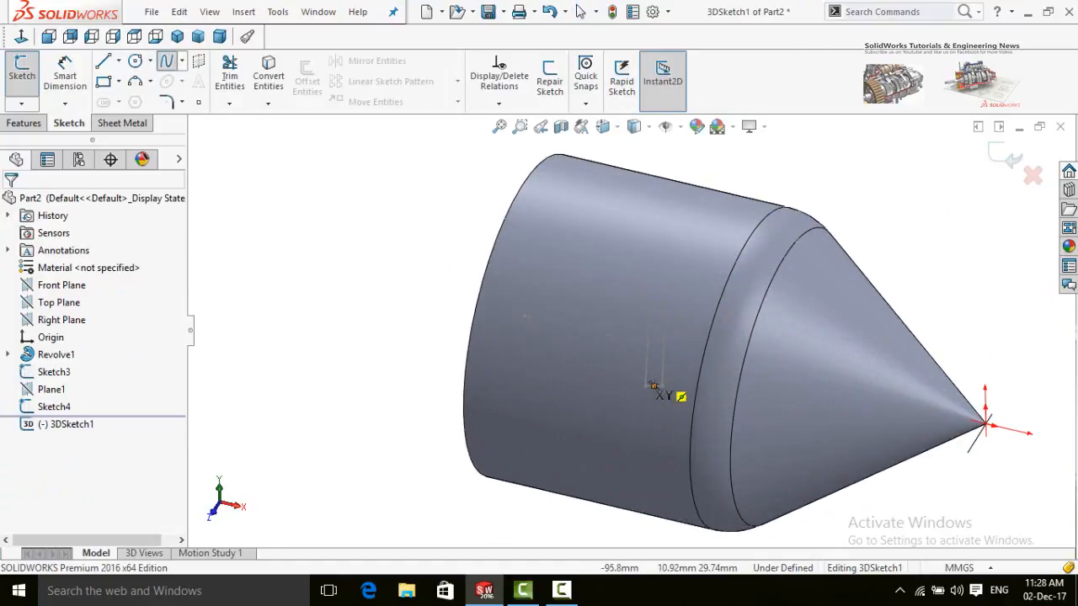
{"action": "left_click", "coordinate": [646, 318]}
{"action": "scroll", "coordinate": [647, 324], "scroll_direction": "up", "scroll_amount": 8}
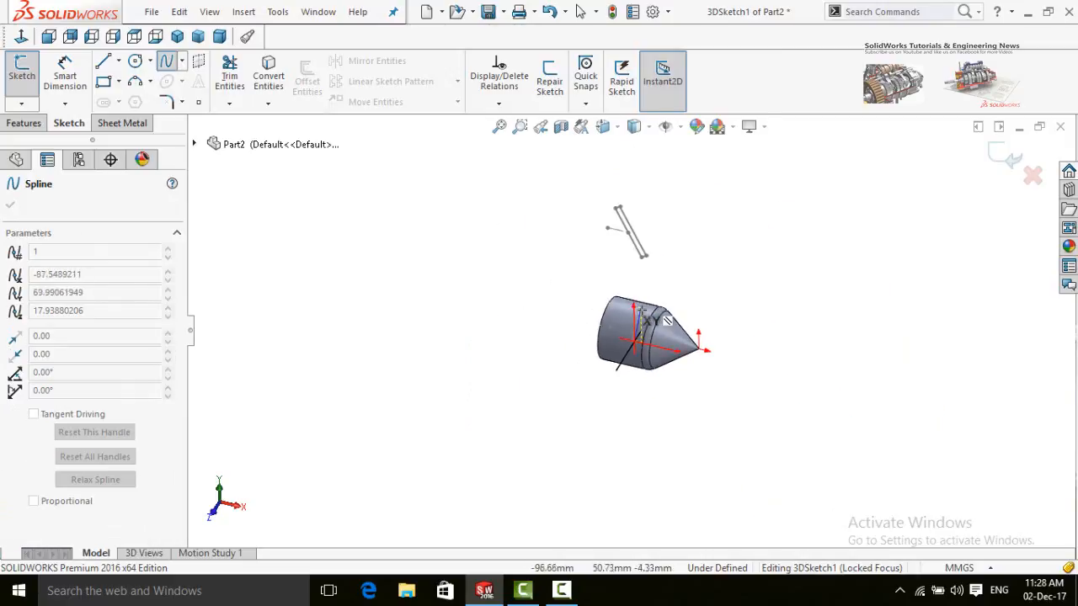
{"action": "mouse_move", "coordinate": [641, 271]}
{"action": "middle_mouse_down"}
{"action": "mouse_move", "coordinate": [645, 207]}
{"action": "mouse_move", "coordinate": [681, 175]}
{"action": "mouse_move", "coordinate": [638, 217]}
{"action": "mouse_move", "coordinate": [665, 205]}
{"action": "mouse_move", "coordinate": [668, 183]}
{"action": "mouse_move", "coordinate": [659, 183]}
{"action": "mouse_move", "coordinate": [670, 201]}
{"action": "middle_mouse_up"}
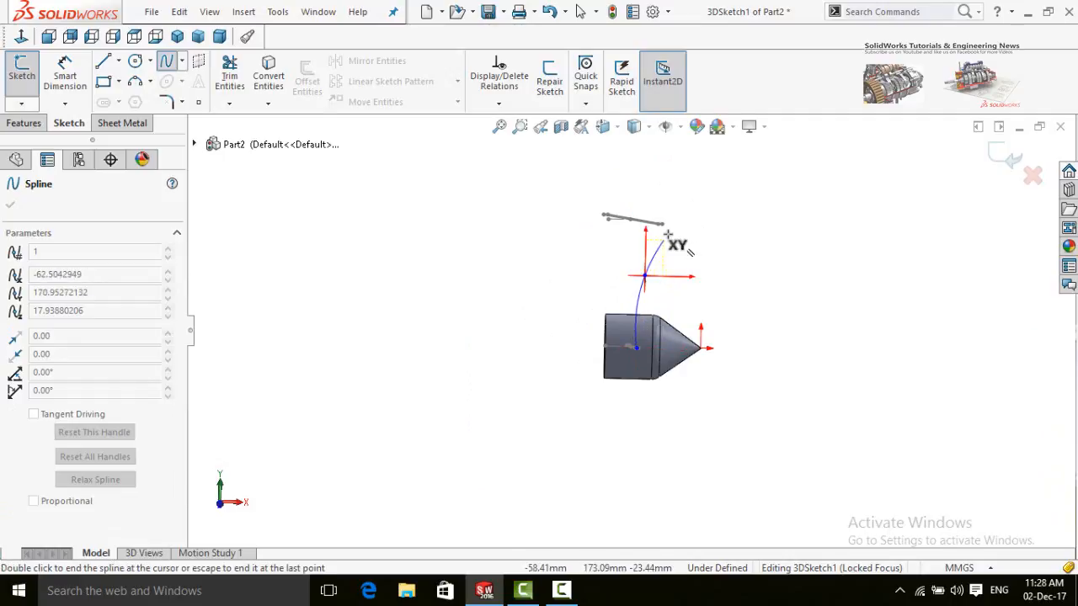
{"action": "scroll", "coordinate": [645, 277], "scroll_direction": "down", "scroll_amount": 3}
{"action": "scroll", "coordinate": [619, 277], "scroll_direction": "down", "scroll_amount": 3}
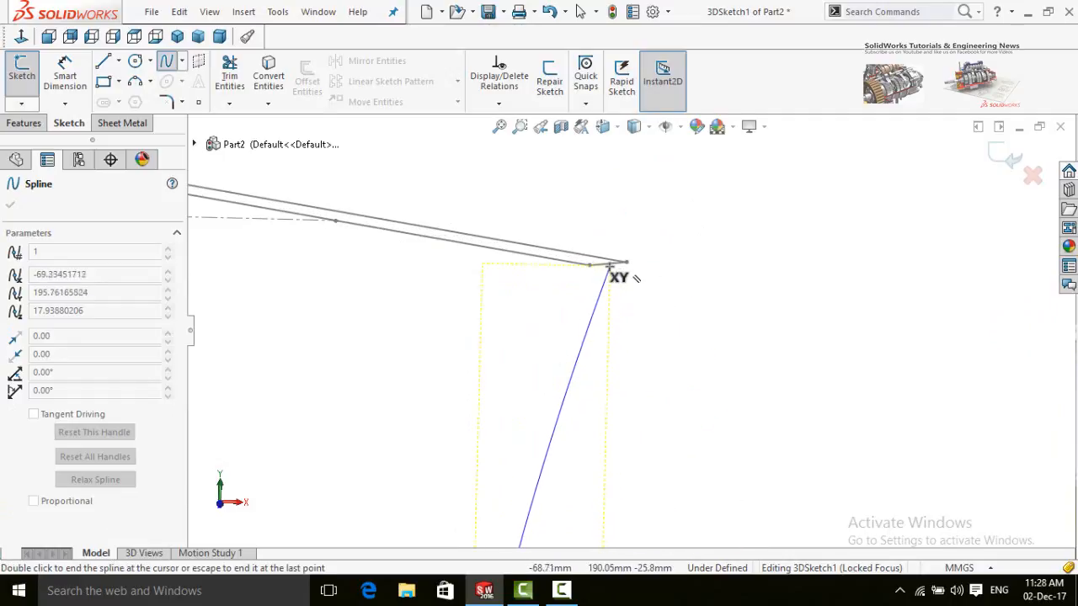
{"action": "left_click", "coordinate": [606, 263]}
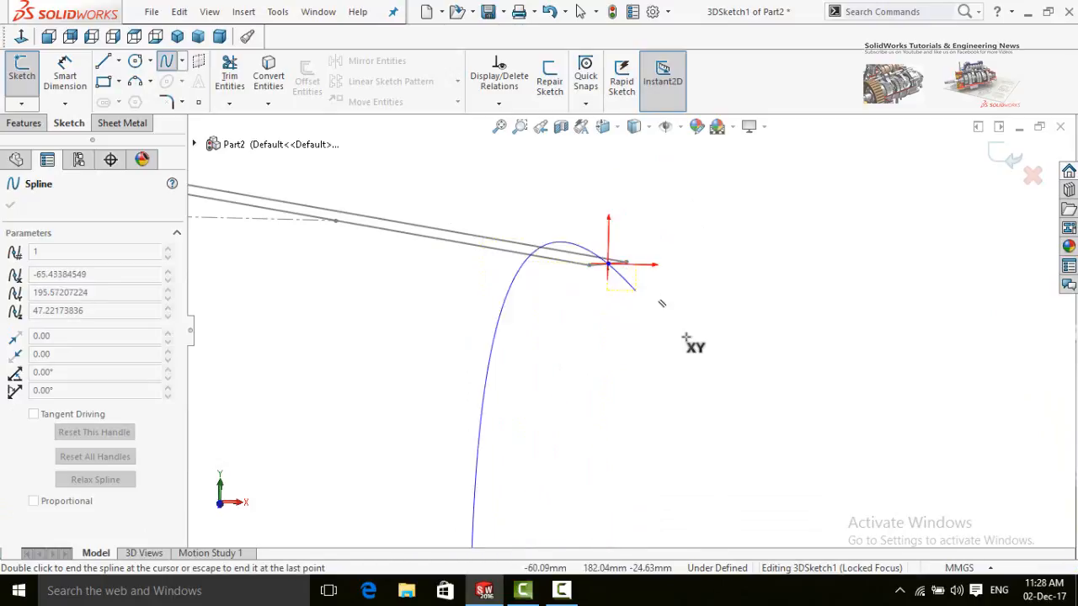
{"action": "scroll", "coordinate": [678, 341], "scroll_direction": "up", "scroll_amount": 3}
{"action": "double_click", "coordinate": [700, 387]}
- Reshape the spline by moving its middle point up toward the larger profile
{"action": "middle_click_drag", "start_coordinate": [714, 390], "coordinate": [602, 360]}
{"action": "left_click", "coordinate": [603, 360]}
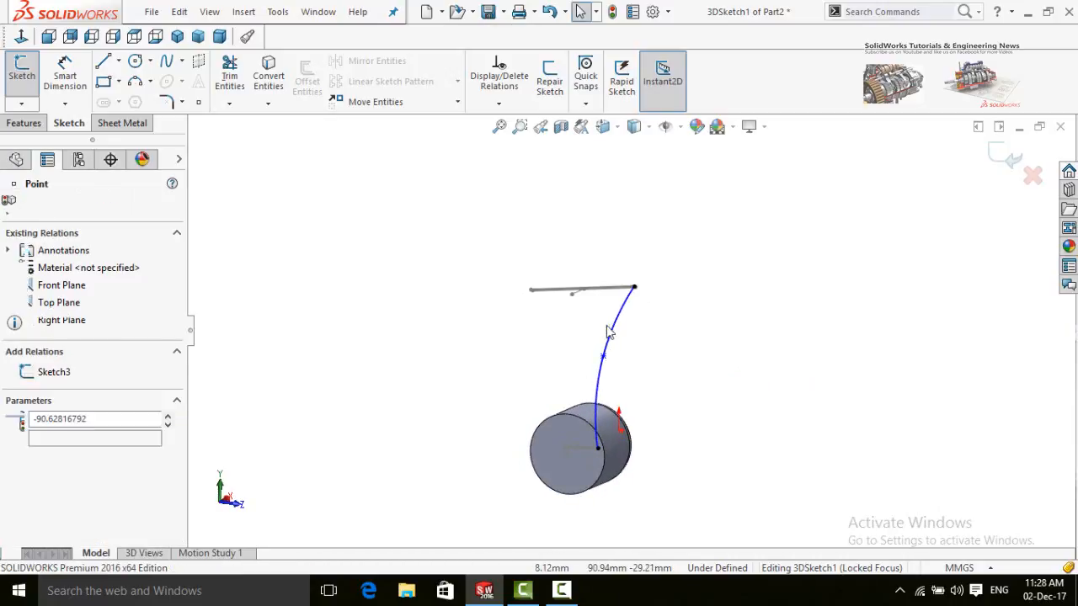
{"action": "left_click_drag", "start_coordinate": [603, 361], "coordinate": [615, 334]}
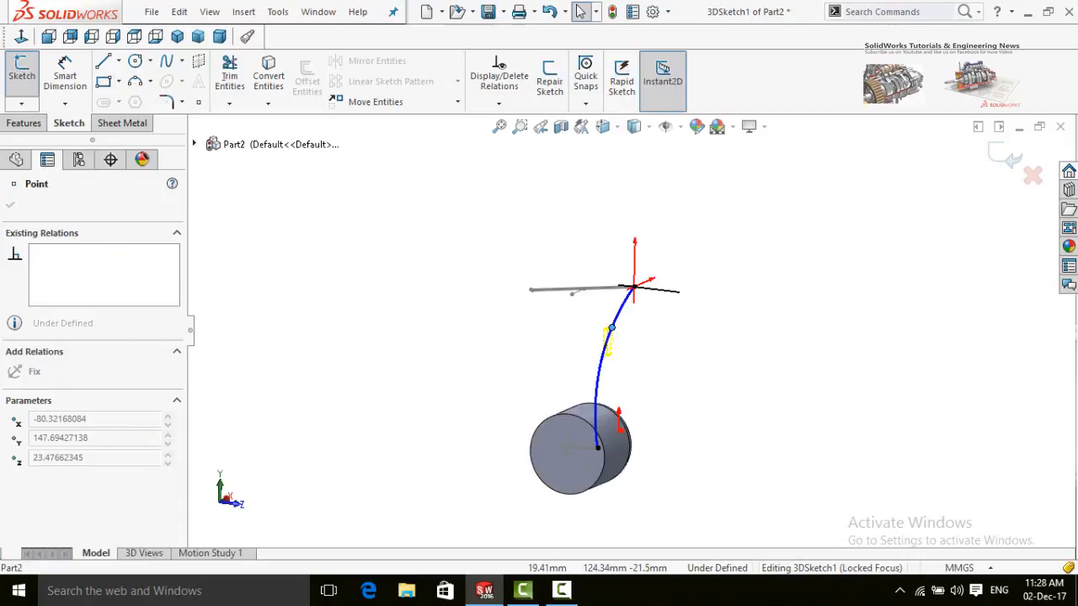
{"action": "key", "text": "Escape"}
{"action": "mouse_move", "coordinate": [688, 325]}
{"action": "middle_mouse_down"}
{"action": "mouse_move", "coordinate": [628, 351]}
{"action": "mouse_move", "coordinate": [681, 342]}
{"action": "middle_mouse_up"}
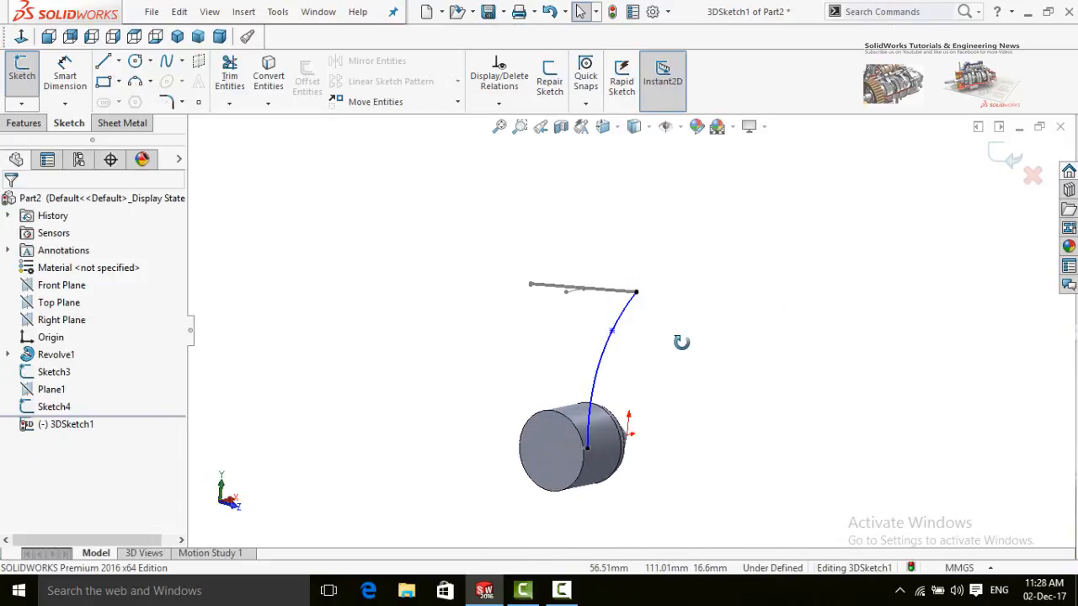
{"action": "mouse_move", "coordinate": [612, 333]}
{"action": "left_mouse_down"}
{"action": "mouse_move", "coordinate": [611, 347]}
{"action": "mouse_move", "coordinate": [614, 330]}
{"action": "left_mouse_up"}
{"action": "key", "text": "Escape"}
- Draw a second three-point spline between the midpoints of the opposite short sides of the root rectangle and the larger profile
{"action": "mouse_move", "coordinate": [666, 379]}
{"action": "middle_mouse_down"}
{"action": "mouse_move", "coordinate": [645, 301]}
{"action": "mouse_move", "coordinate": [693, 404]}
{"action": "mouse_move", "coordinate": [689, 452]}
{"action": "mouse_move", "coordinate": [691, 430]}
{"action": "mouse_move", "coordinate": [750, 354]}
{"action": "mouse_move", "coordinate": [800, 436]}
{"action": "mouse_move", "coordinate": [761, 467]}
{"action": "middle_mouse_up"}
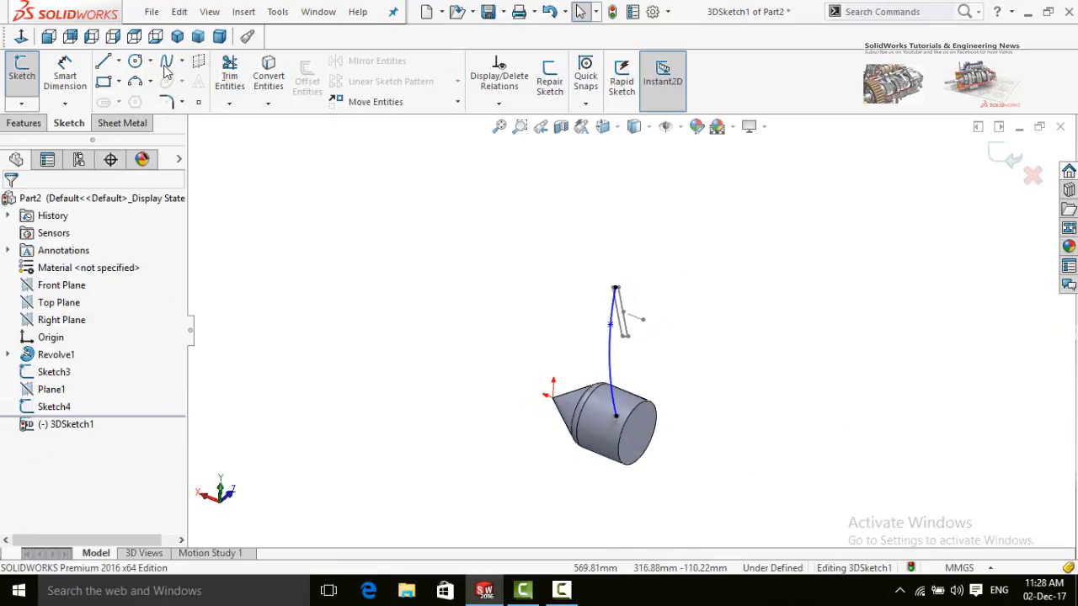
{"action": "scroll", "coordinate": [617, 434], "scroll_direction": "down", "scroll_amount": 10}
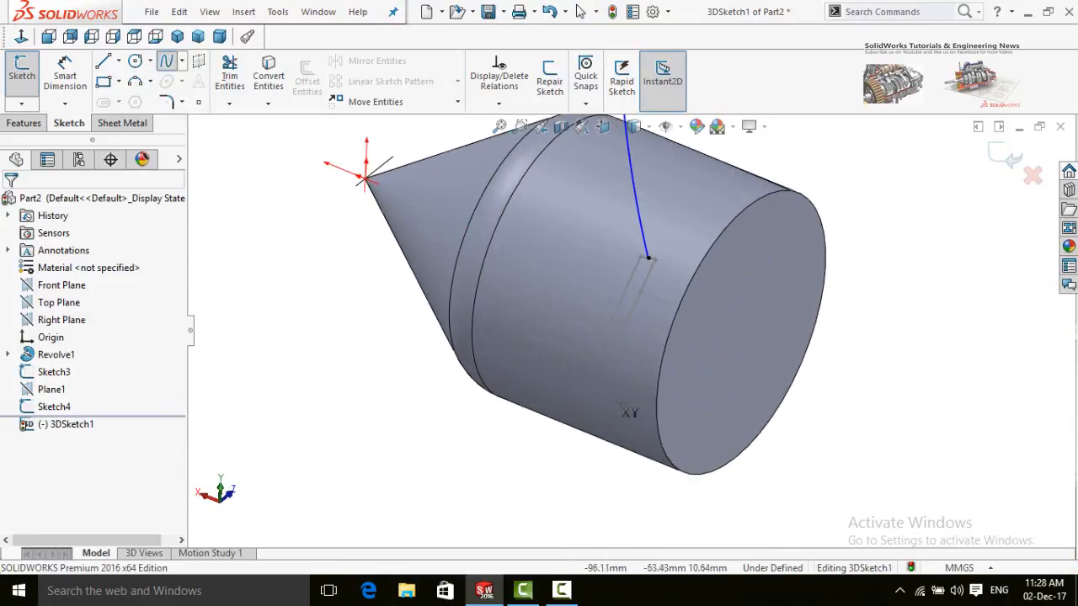
{"action": "double_click", "coordinate": [608, 315]}
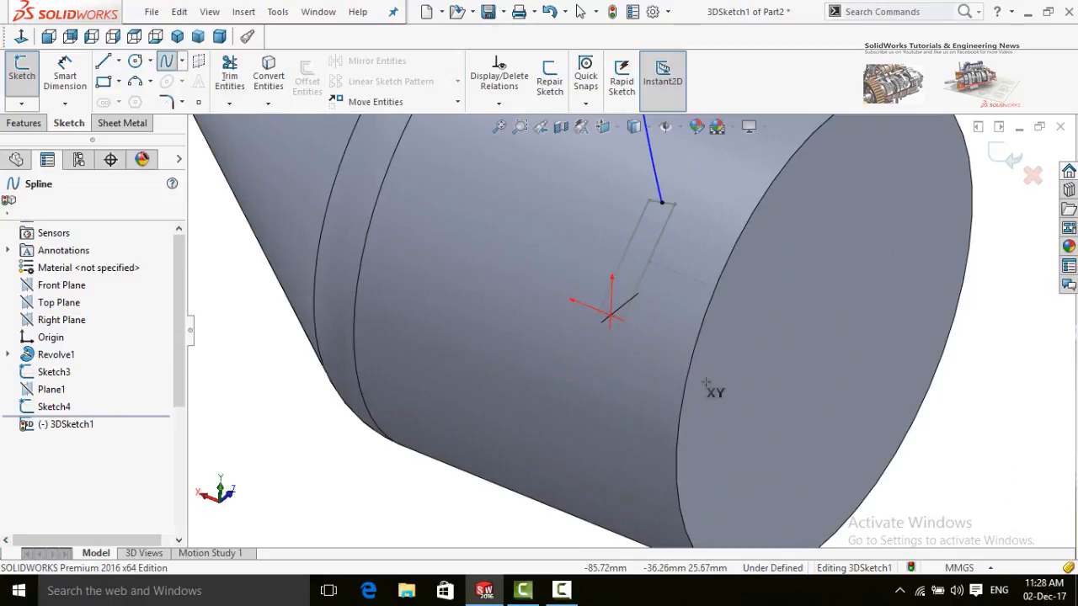
{"action": "scroll", "coordinate": [614, 320], "scroll_direction": "up", "scroll_amount": 10}
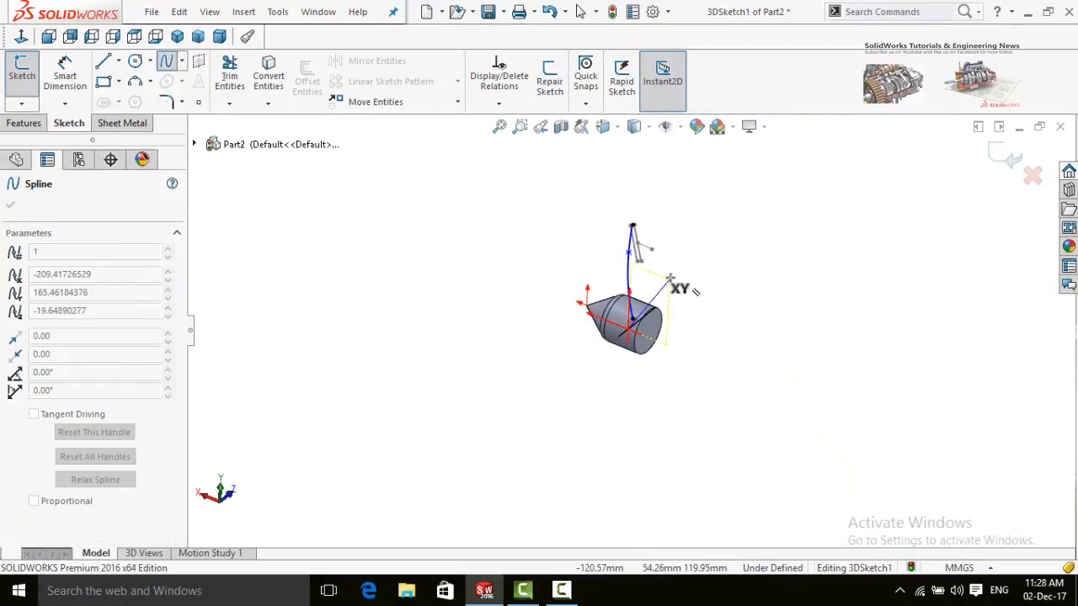
{"action": "mouse_move", "coordinate": [696, 291]}
{"action": "middle_mouse_down"}
{"action": "mouse_move", "coordinate": [717, 266]}
{"action": "mouse_move", "coordinate": [714, 241]}
{"action": "mouse_move", "coordinate": [720, 255]}
{"action": "mouse_move", "coordinate": [686, 237]}
{"action": "mouse_move", "coordinate": [710, 259]}
{"action": "mouse_move", "coordinate": [655, 255]}
{"action": "middle_mouse_up"}
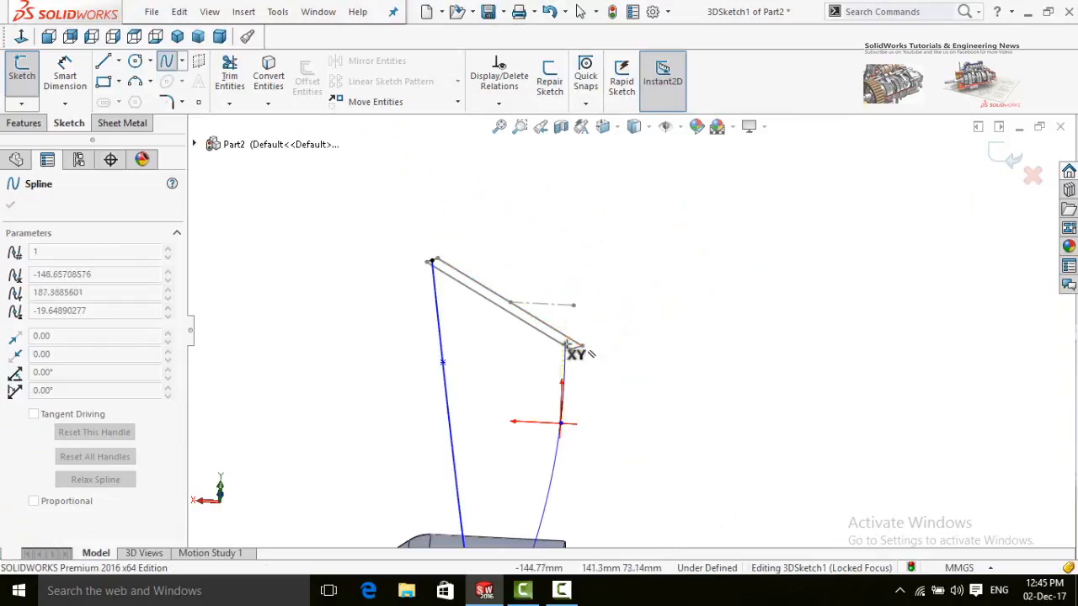
{"action": "scroll", "coordinate": [578, 353], "scroll_direction": "down", "scroll_amount": 4}
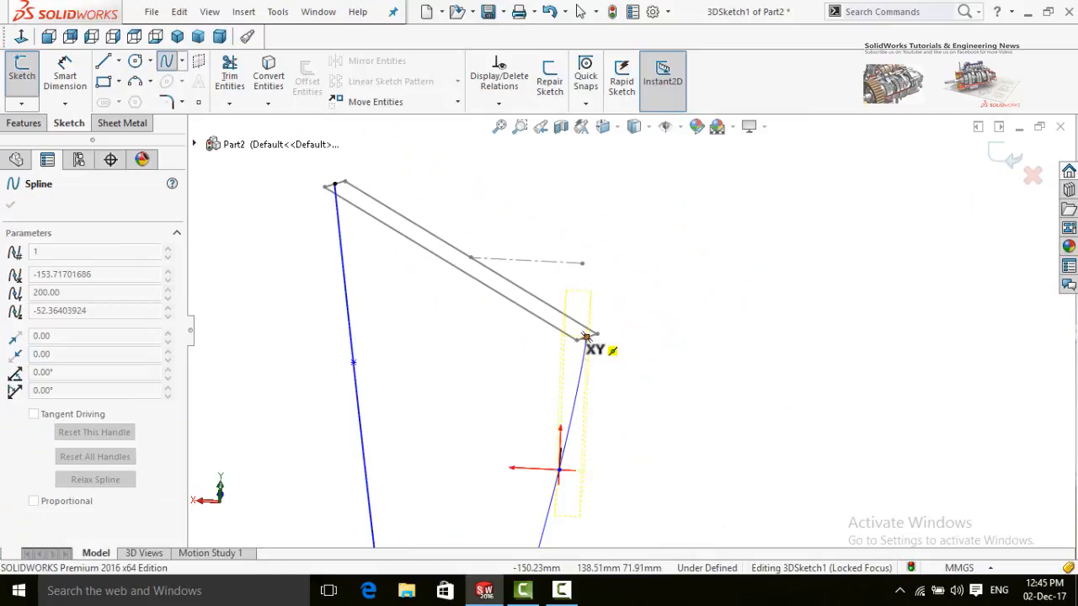
{"action": "left_click", "coordinate": [586, 338]}
{"action": "scroll", "coordinate": [684, 396], "scroll_direction": "up", "scroll_amount": 5}
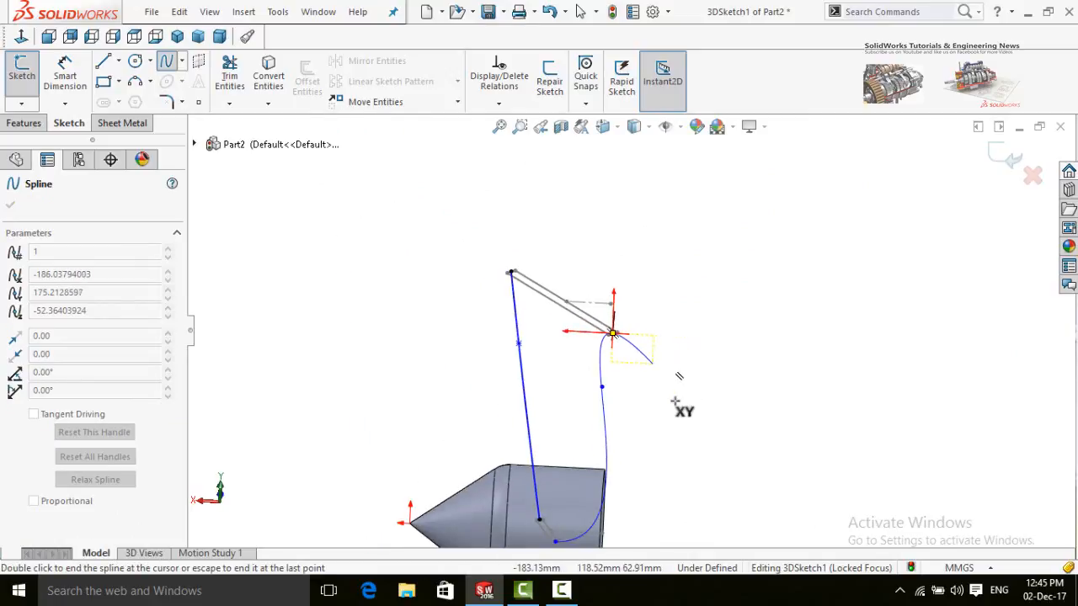
{"action": "key", "text": "Escape"}
- Reshape the second spline by moving its middle point so the curve bows outward from the blade
{"action": "scroll", "coordinate": [647, 396], "scroll_direction": "down", "scroll_amount": 2}
{"action": "scroll", "coordinate": [644, 399], "scroll_direction": "up", "scroll_amount": 3}
{"action": "middle_click_drag", "start_coordinate": [638, 401], "coordinate": [658, 411]}
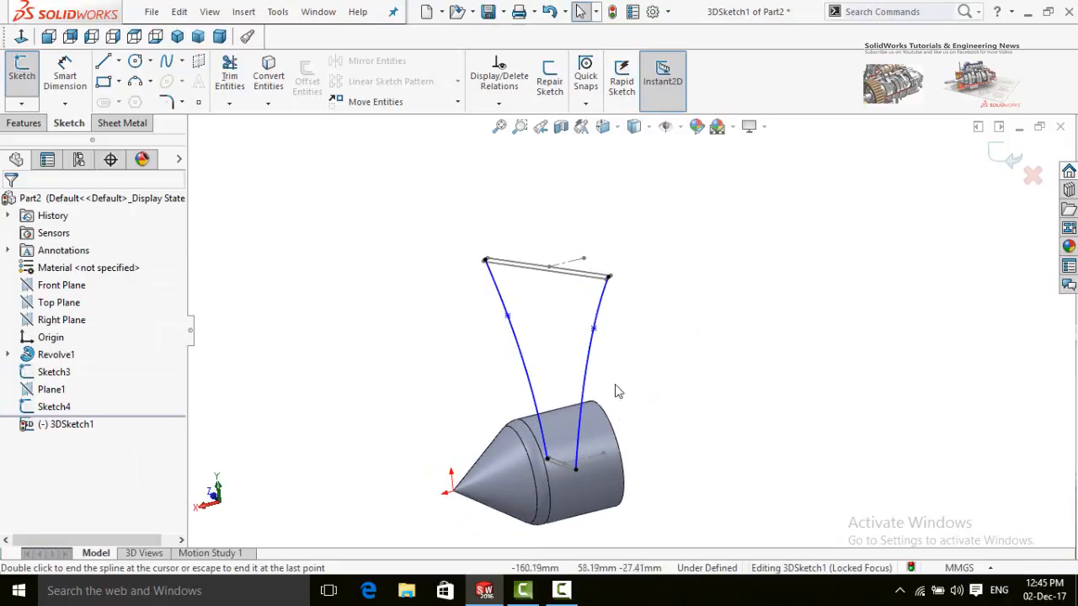
{"action": "left_click_drag", "start_coordinate": [594, 334], "coordinate": [610, 357]}
{"action": "left_click", "coordinate": [645, 365]}
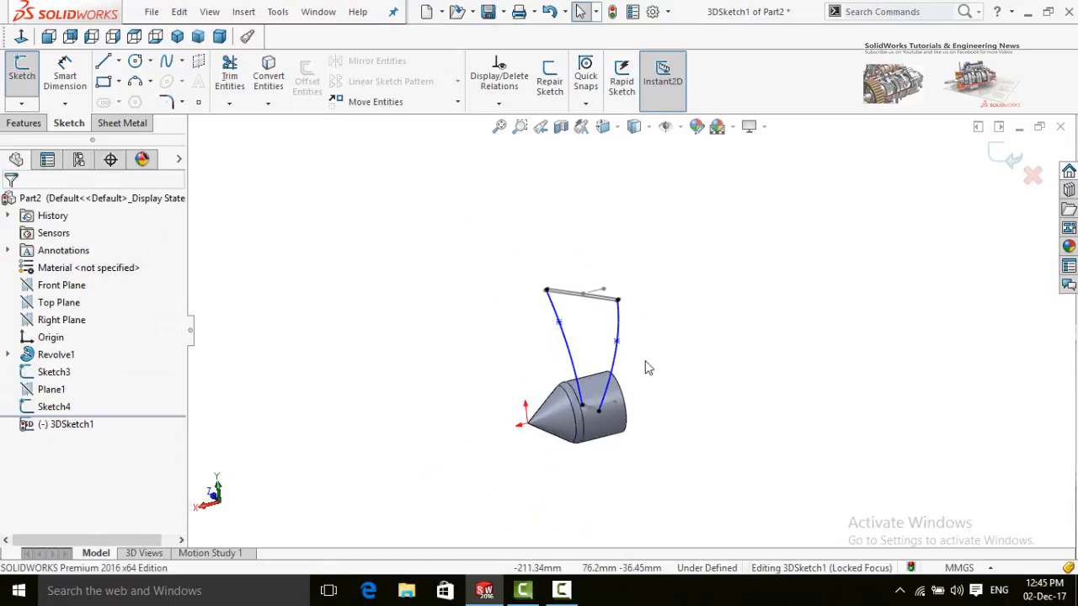
{"action": "middle_click_drag", "start_coordinate": [645, 365], "coordinate": [534, 432]}
{"action": "left_click_drag", "start_coordinate": [545, 360], "coordinate": [539, 345]}
{"action": "middle_click_drag", "start_coordinate": [497, 414], "coordinate": [645, 426]}
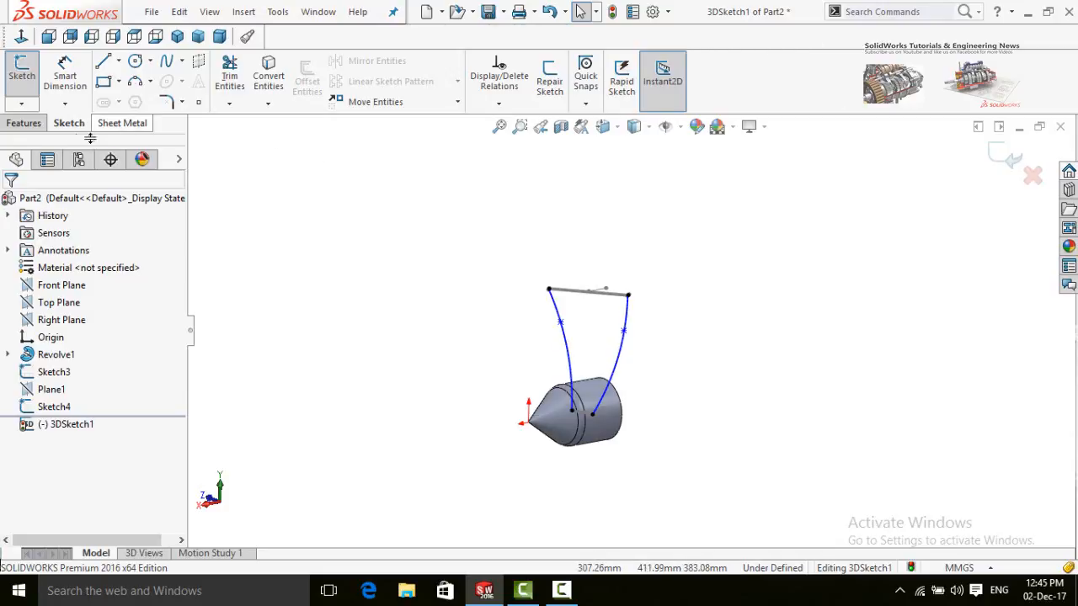
- Start a Lofted Boss/Base and select the root rectangle (Sketch3) and the larger rectangle (Sketch4) as profiles at matching corners
{"action": "left_click", "coordinate": [25, 123]}
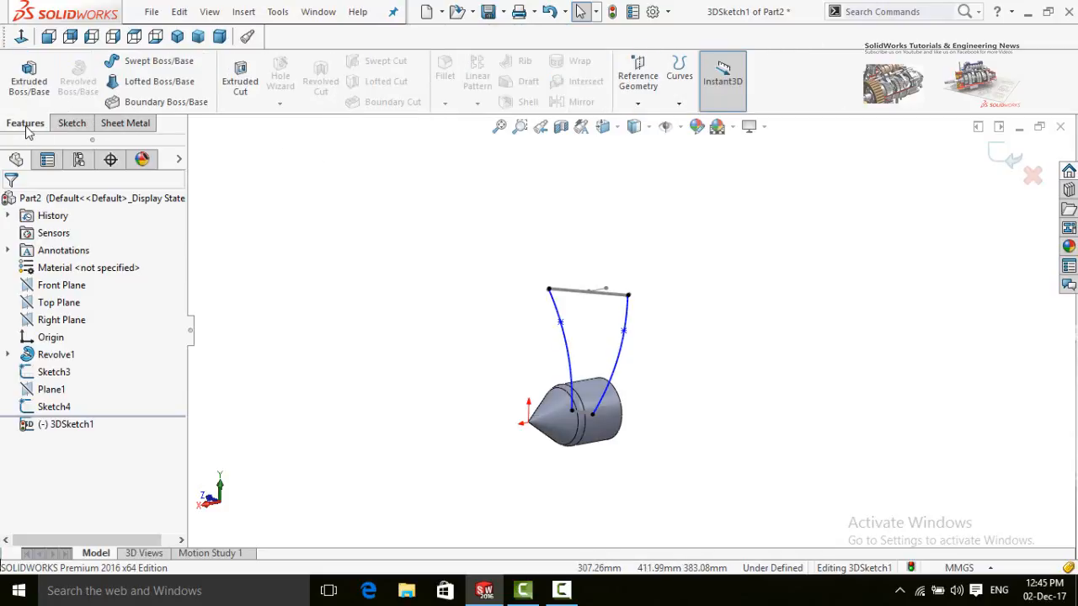
{"action": "left_click", "coordinate": [140, 89]}
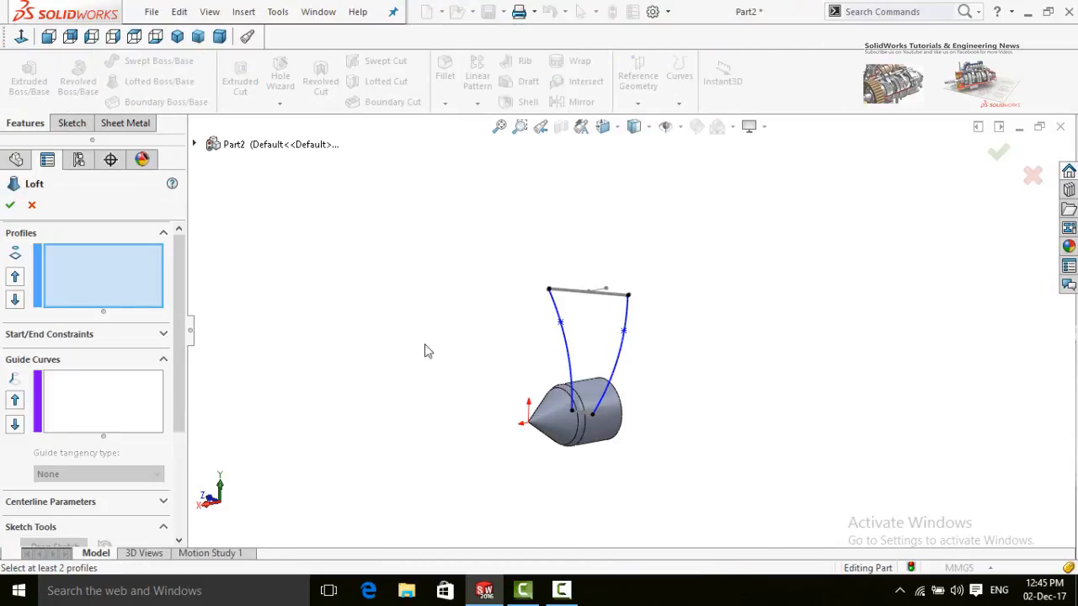
{"action": "middle_click_drag", "start_coordinate": [517, 373], "coordinate": [486, 464]}
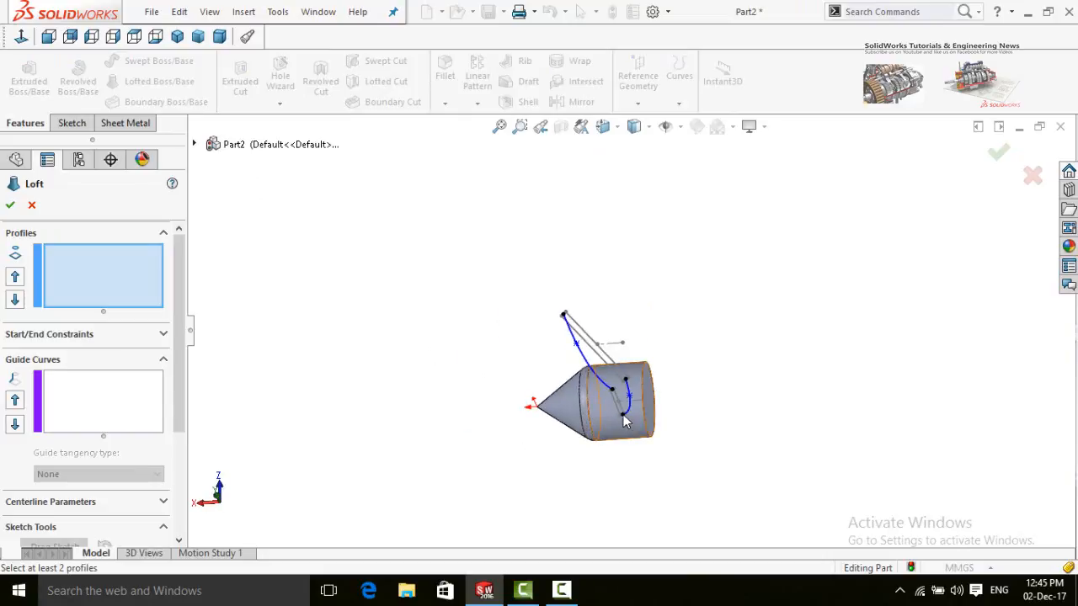
{"action": "scroll", "coordinate": [623, 420], "scroll_direction": "down", "scroll_amount": 2}
{"action": "scroll", "coordinate": [623, 421], "scroll_direction": "down", "scroll_amount": 2}
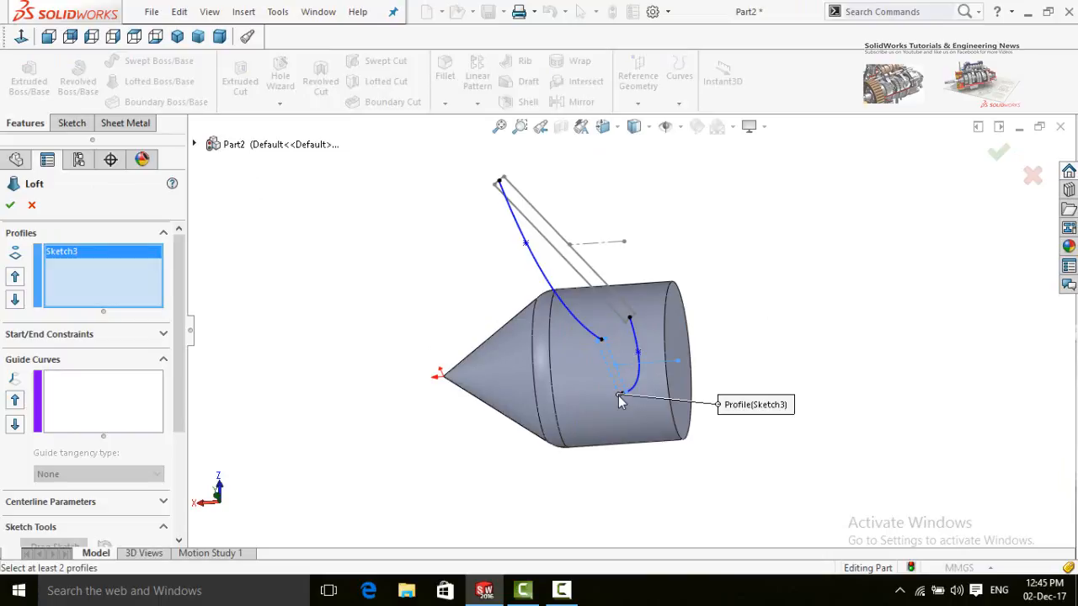
{"action": "scroll", "coordinate": [621, 383], "scroll_direction": "up", "scroll_amount": 1}
{"action": "scroll", "coordinate": [631, 362], "scroll_direction": "down", "scroll_amount": 4}
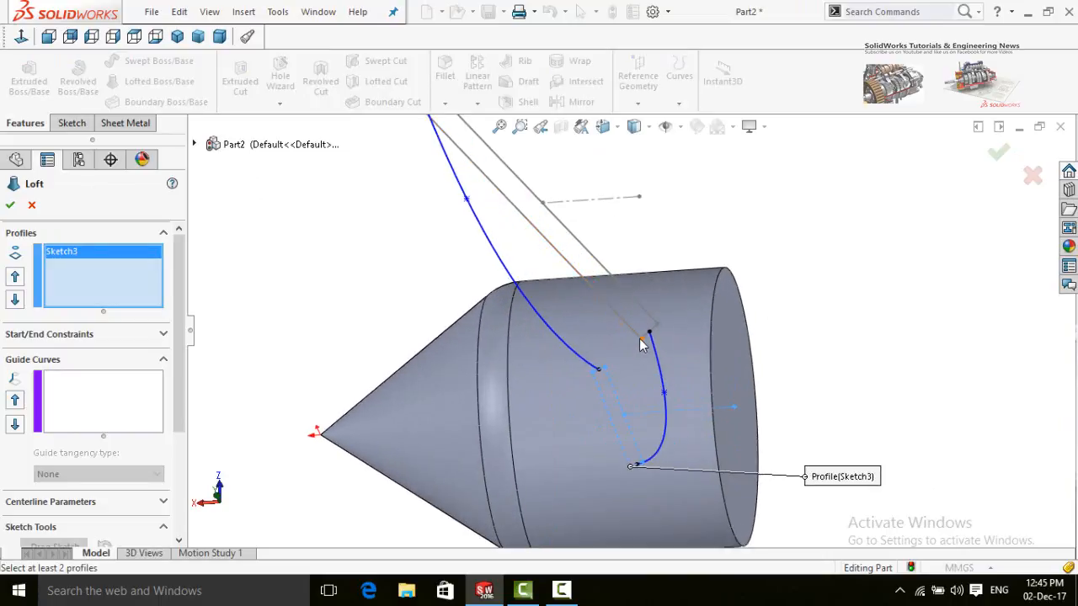
{"action": "left_click", "coordinate": [641, 343]}
{"action": "scroll", "coordinate": [608, 359], "scroll_direction": "up", "scroll_amount": 5}
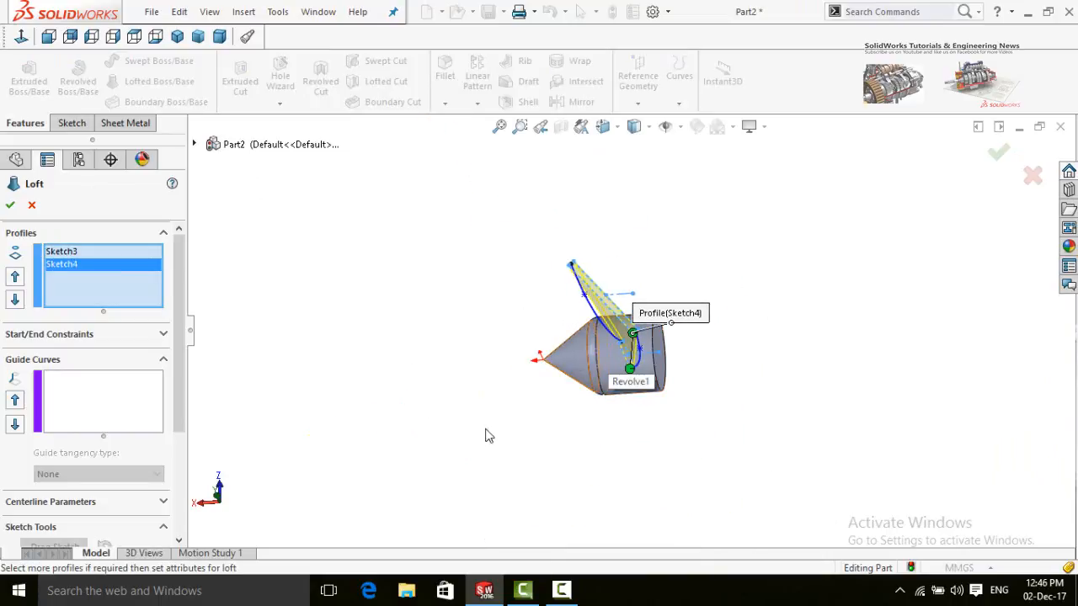
{"action": "middle_click_drag", "start_coordinate": [488, 436], "coordinate": [505, 294]}
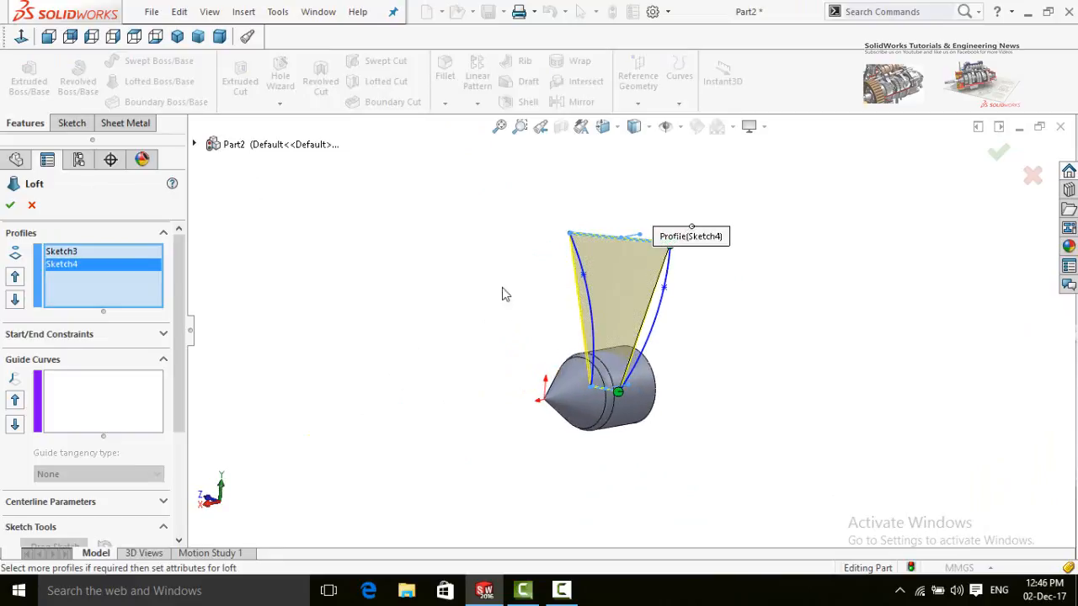
- Add both 3D sketch splines as separate open-loop guide curves and create the blade loft
{"action": "scroll", "coordinate": [178, 349], "scroll_direction": "down", "scroll_amount": 2}
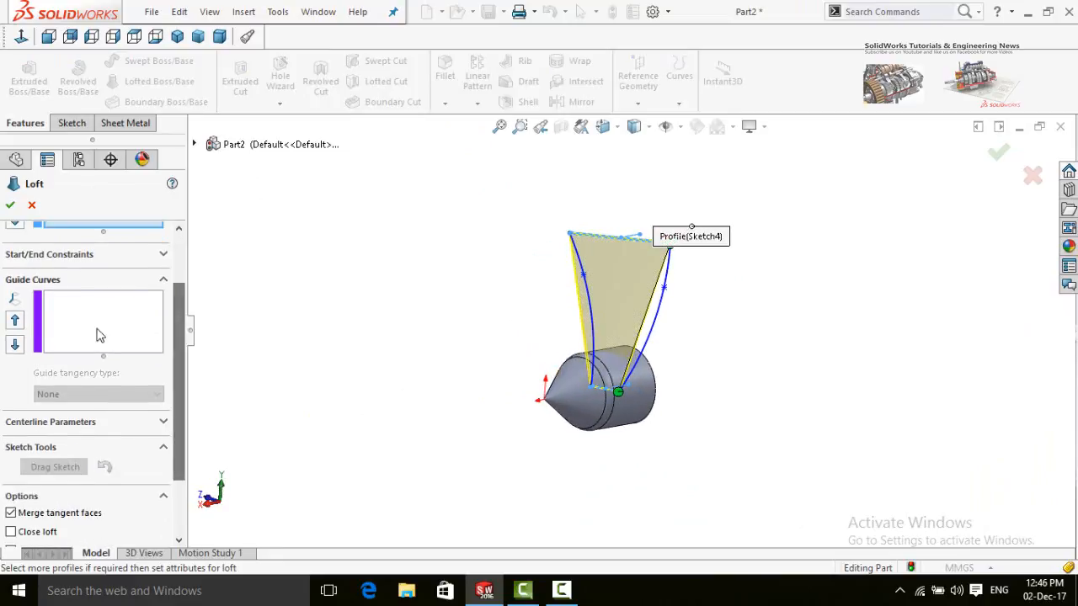
{"action": "left_click", "coordinate": [100, 326]}
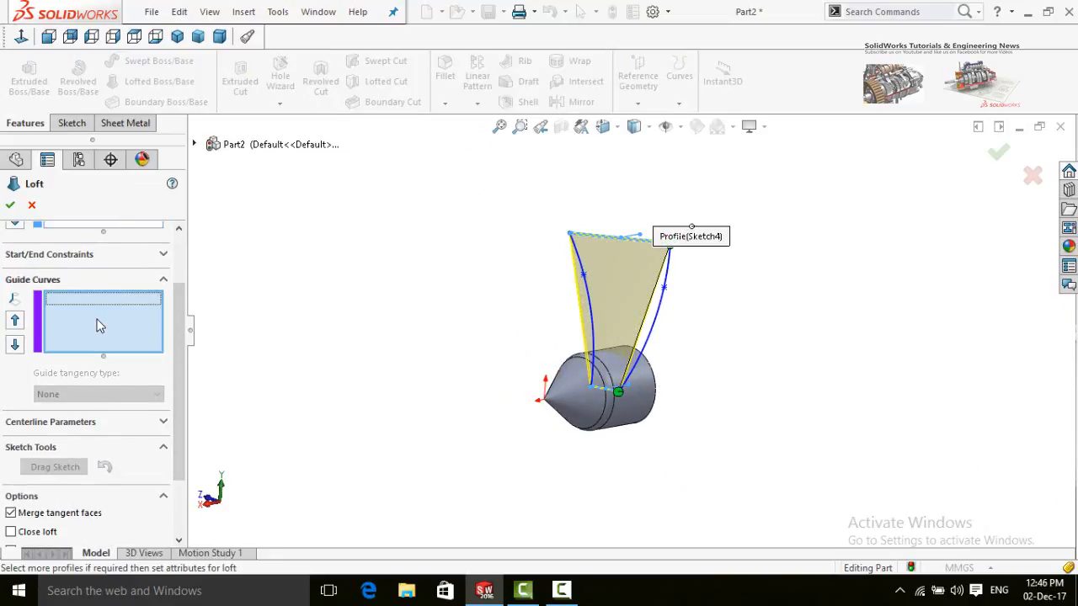
{"action": "left_click", "coordinate": [658, 329]}
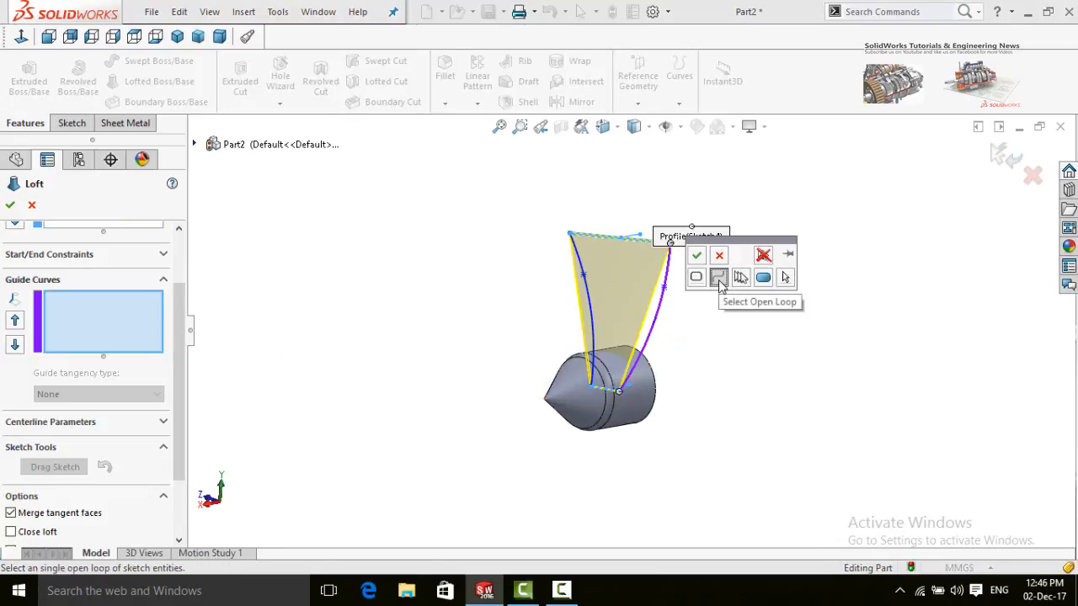
{"action": "left_click", "coordinate": [719, 281]}
{"action": "left_click", "coordinate": [696, 255]}
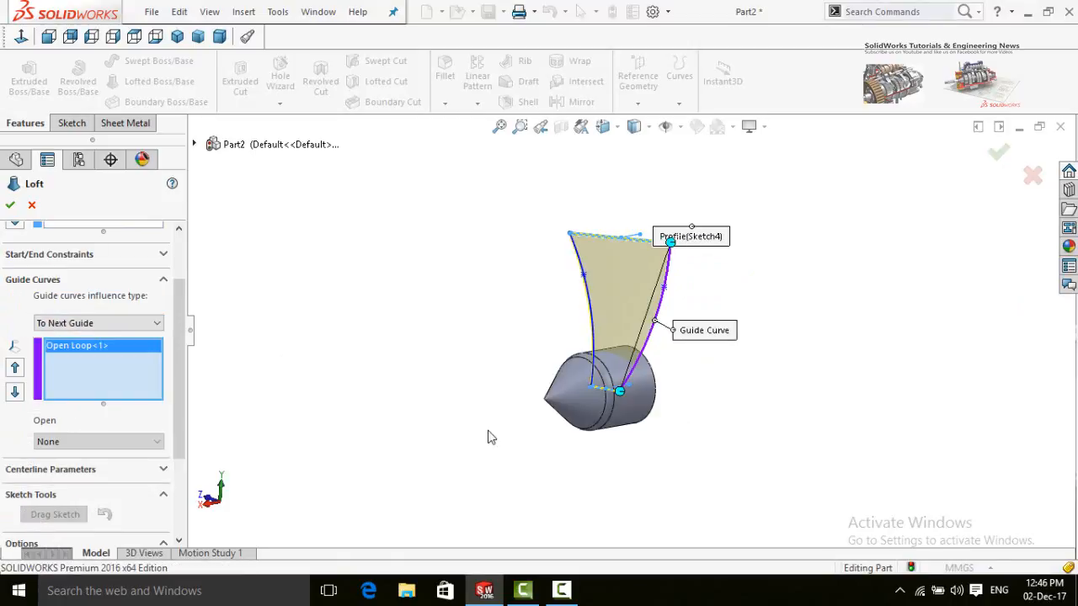
{"action": "middle_click_drag", "start_coordinate": [483, 358], "coordinate": [563, 332]}
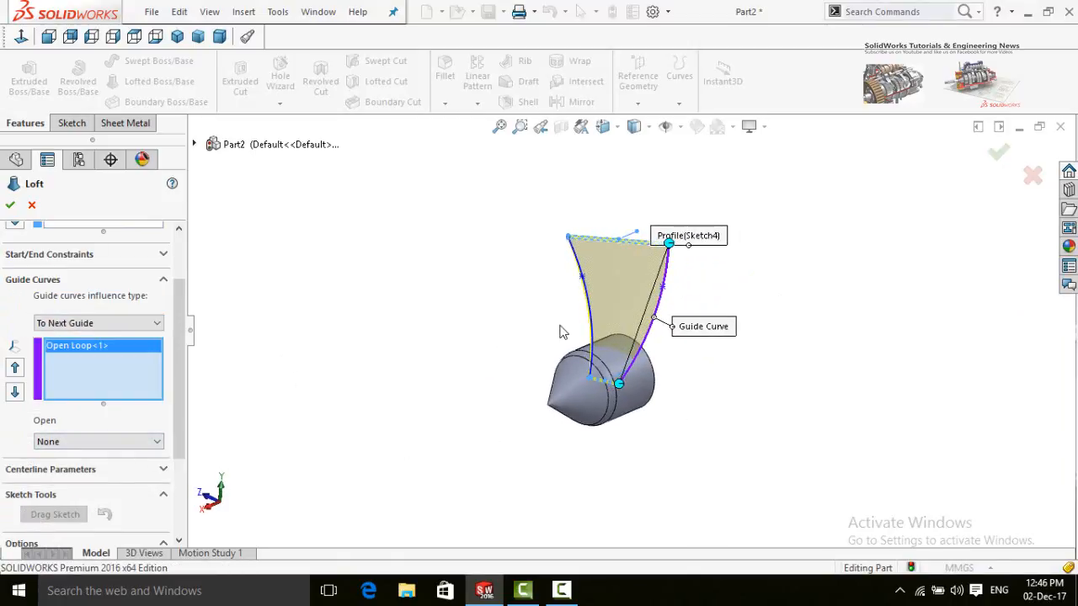
{"action": "left_click", "coordinate": [591, 318]}
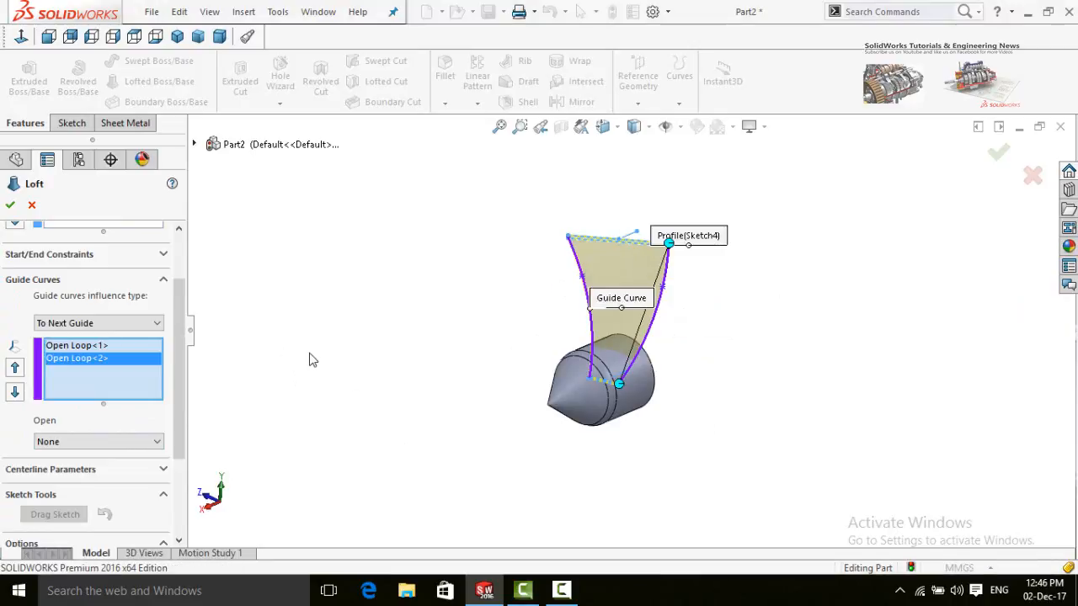
{"action": "left_click", "coordinate": [10, 206]}
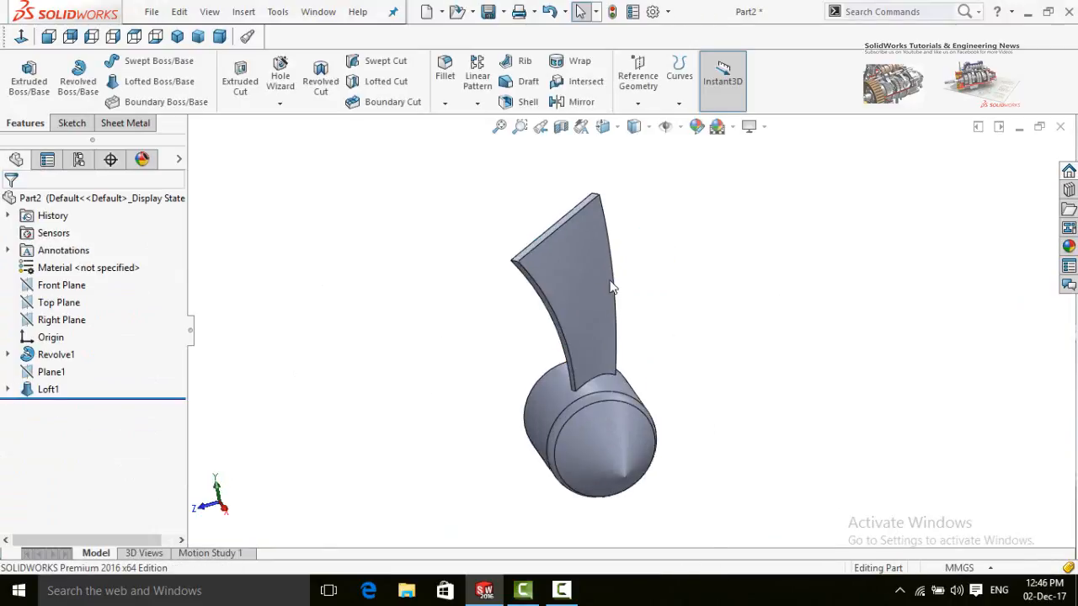
- Fillet the two short corner edges at the blade's tip with a 30 mm radius
{"action": "left_click", "coordinate": [444, 72]}
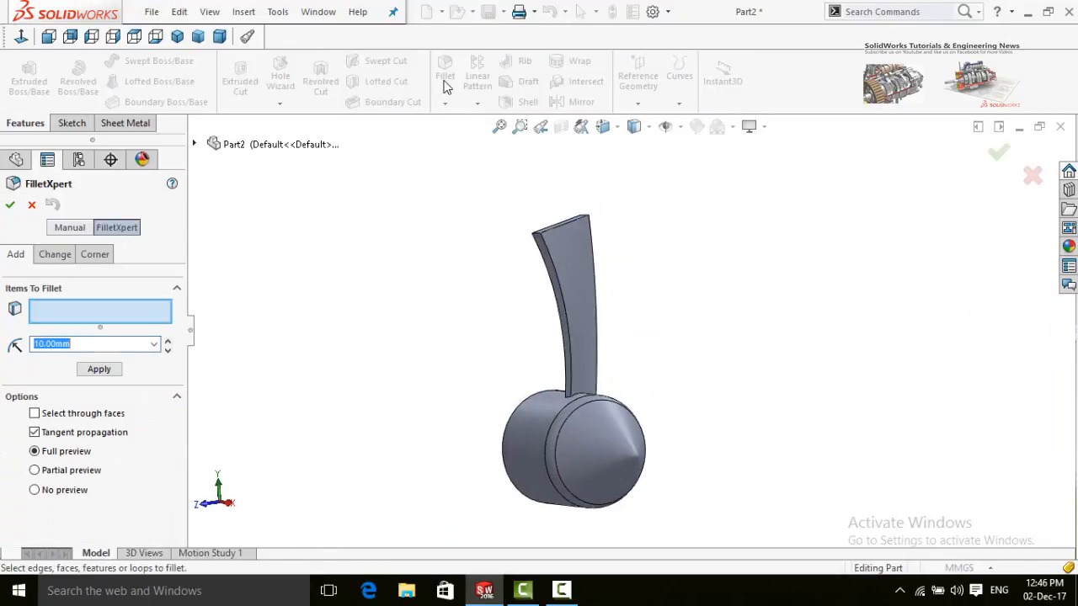
{"action": "middle_click_drag", "start_coordinate": [537, 255], "coordinate": [516, 312]}
{"action": "scroll", "coordinate": [521, 266], "scroll_direction": "down", "scroll_amount": 4}
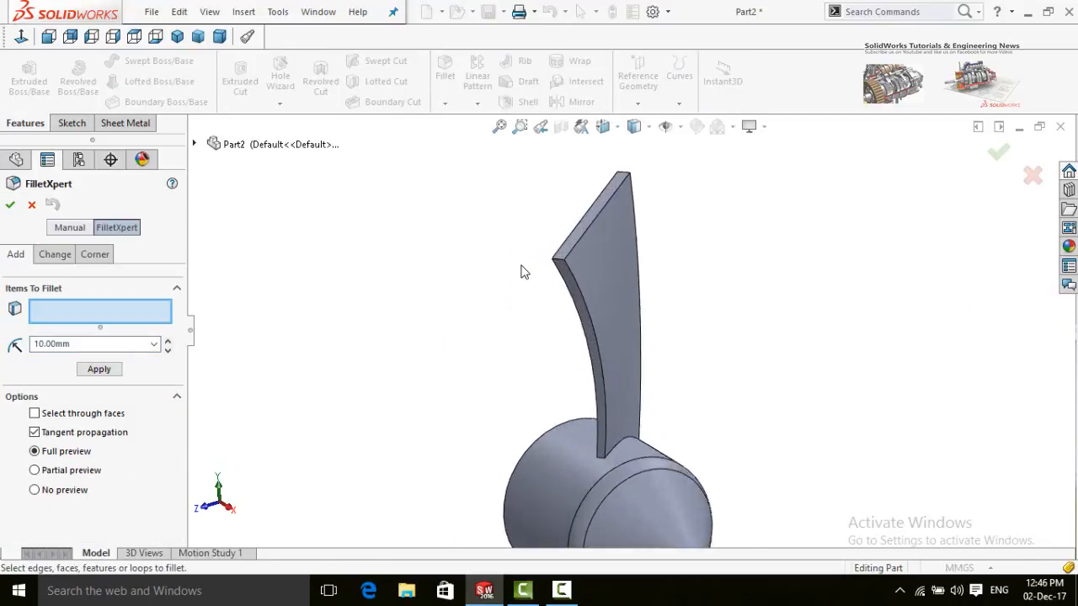
{"action": "left_click", "coordinate": [589, 268]}
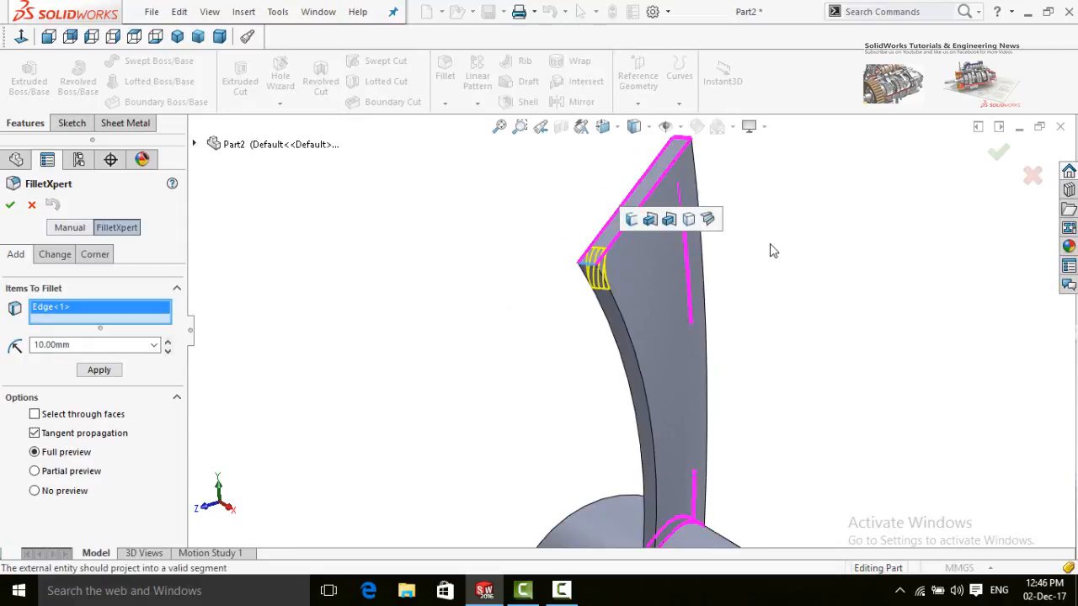
{"action": "middle_click_drag", "start_coordinate": [770, 252], "coordinate": [745, 258]}
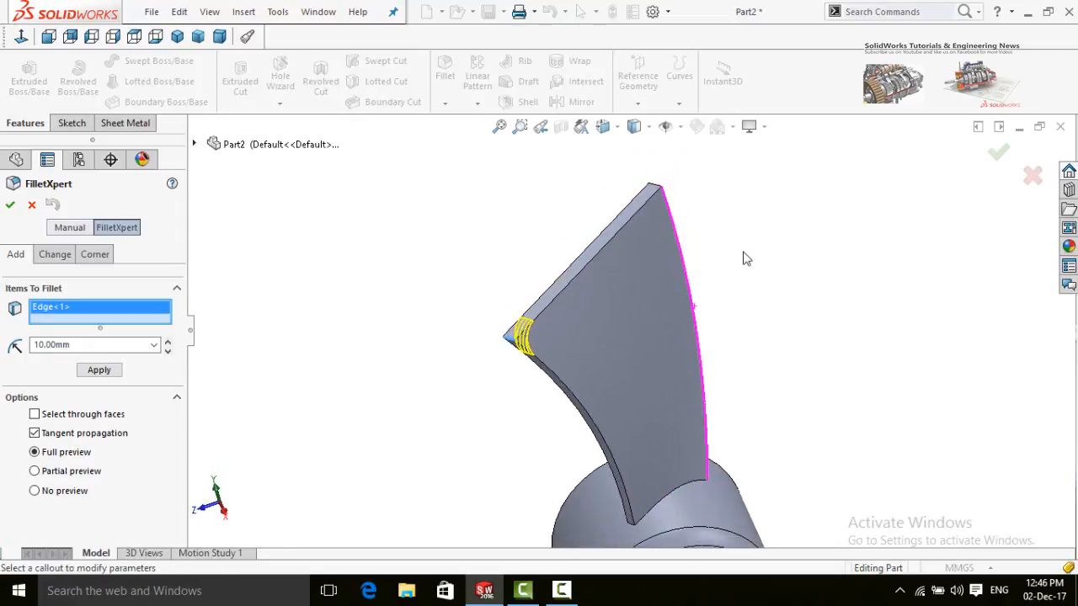
{"action": "left_click", "coordinate": [656, 189]}
{"action": "middle_click_drag", "start_coordinate": [655, 189], "coordinate": [448, 321]}
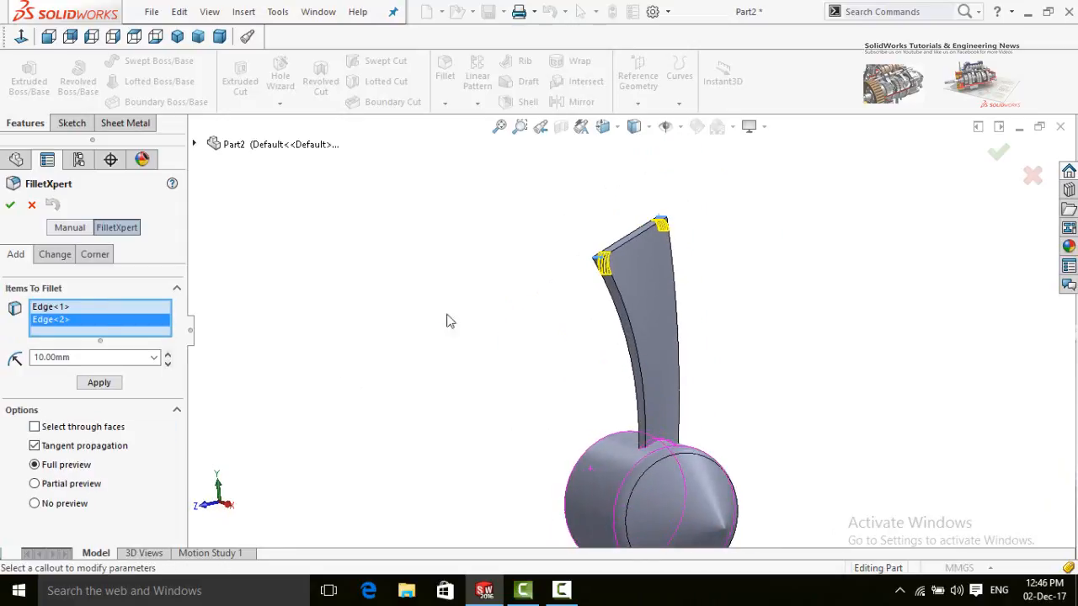
{"action": "left_click", "coordinate": [167, 354]}
{"action": "left_click", "coordinate": [168, 353]}
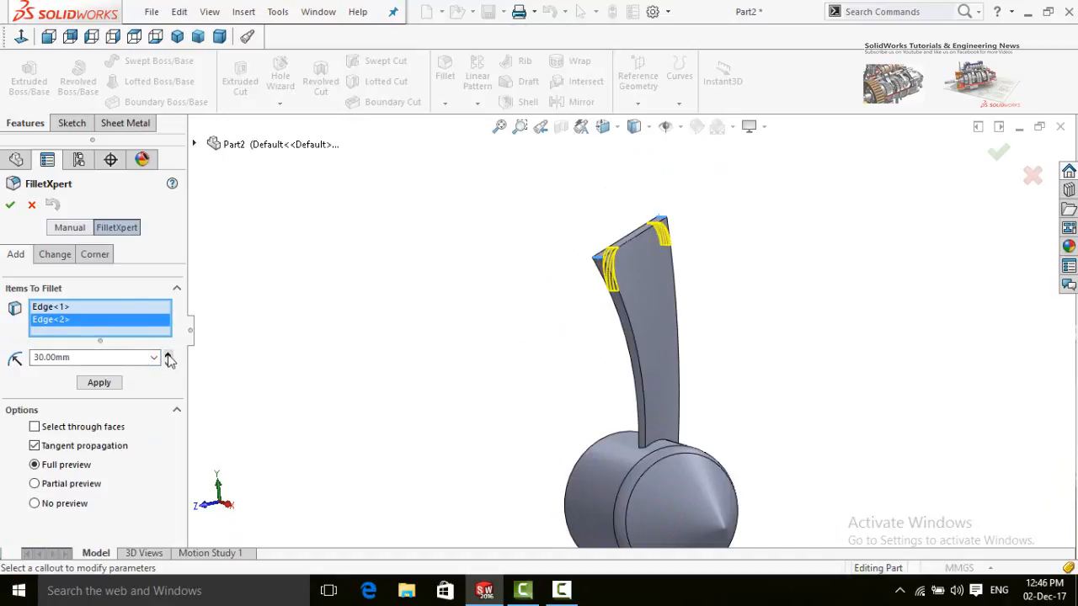
{"action": "left_click", "coordinate": [168, 353]}
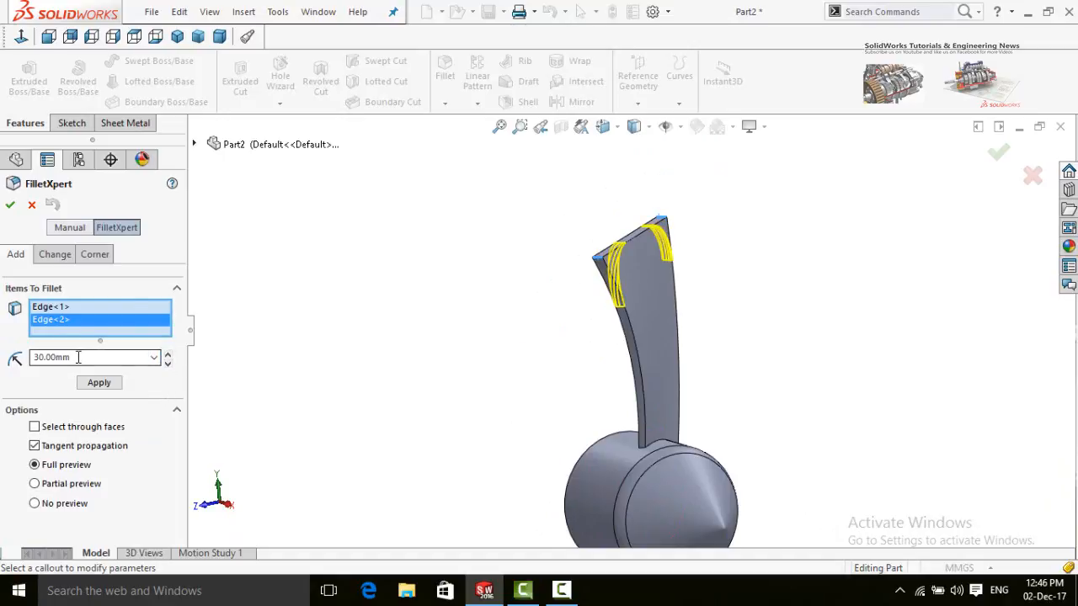
{"action": "left_click", "coordinate": [10, 207]}
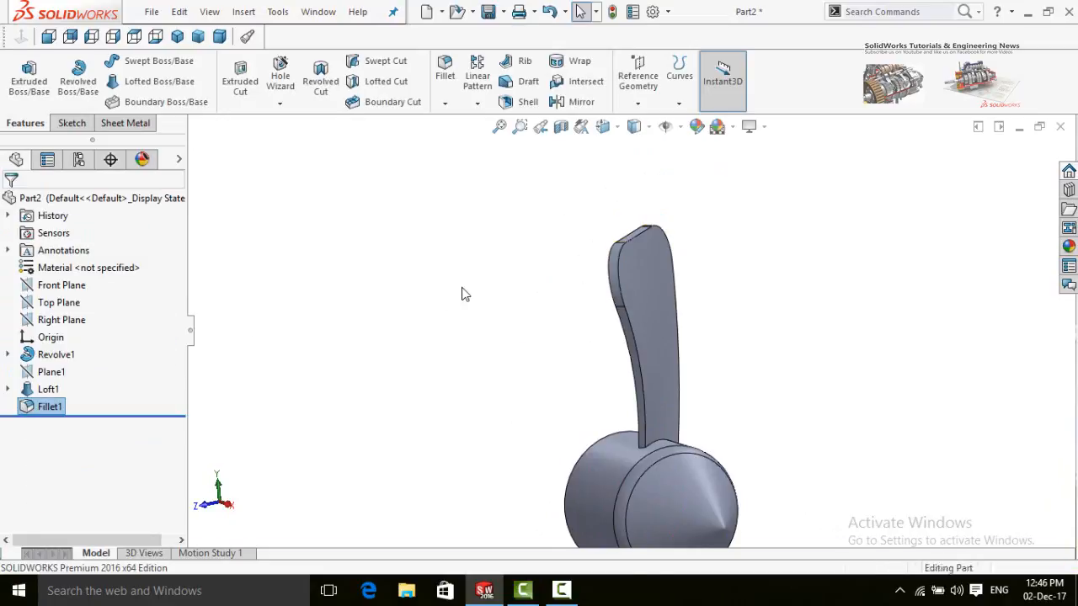
- Start a fillet on one long edge where the blade root meets the hub and set the radius to 5 mm
{"action": "middle_click_drag", "start_coordinate": [553, 358], "coordinate": [457, 247]}
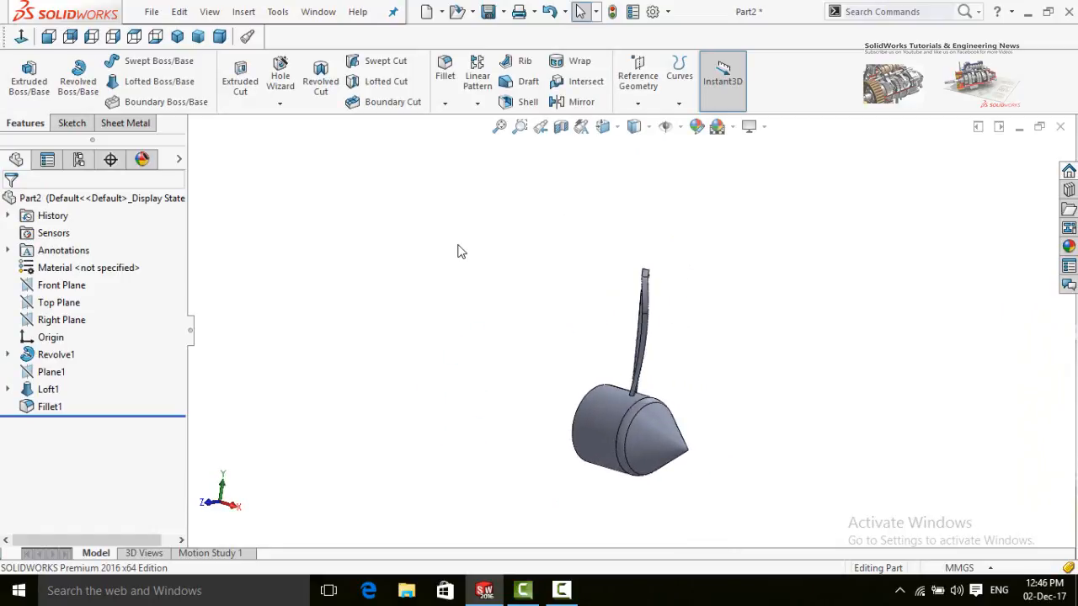
{"action": "left_click", "coordinate": [445, 72]}
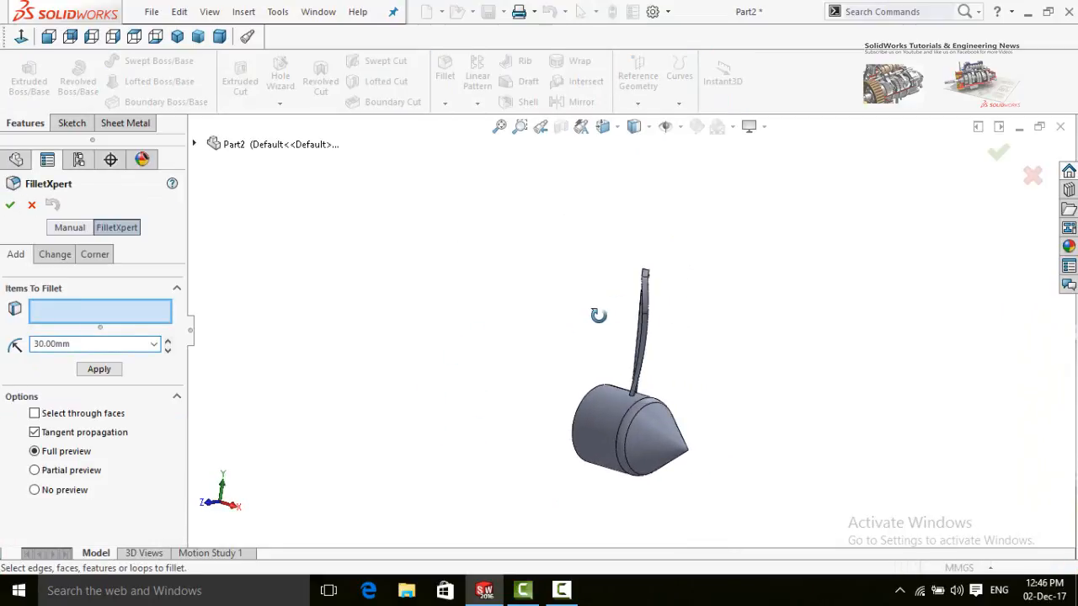
{"action": "middle_click_drag", "start_coordinate": [597, 312], "coordinate": [669, 424]}
{"action": "scroll", "coordinate": [634, 399], "scroll_direction": "down", "scroll_amount": 4}
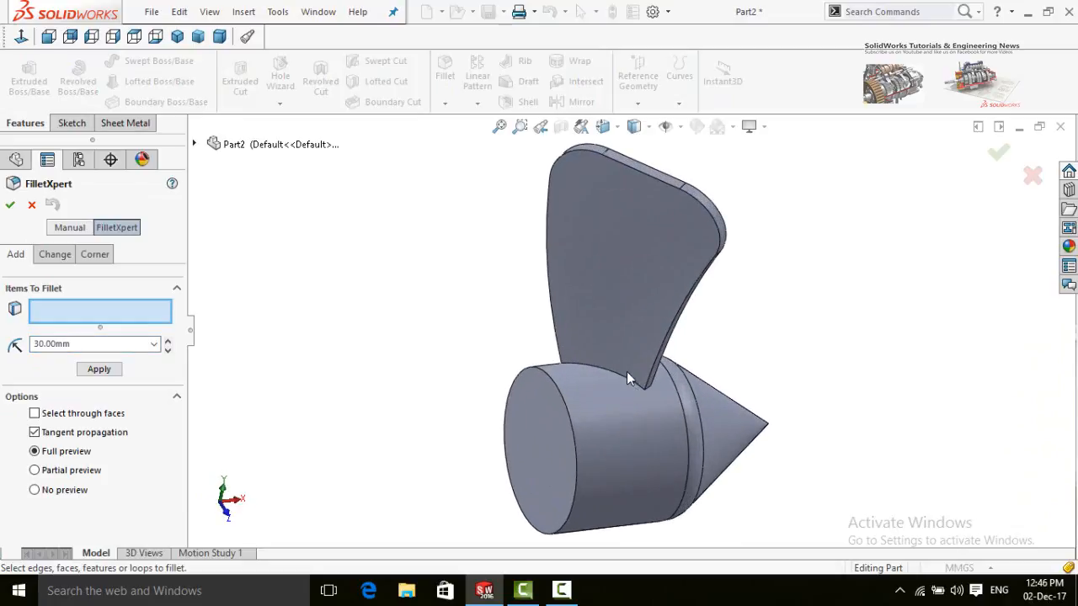
{"action": "left_click", "coordinate": [627, 378]}
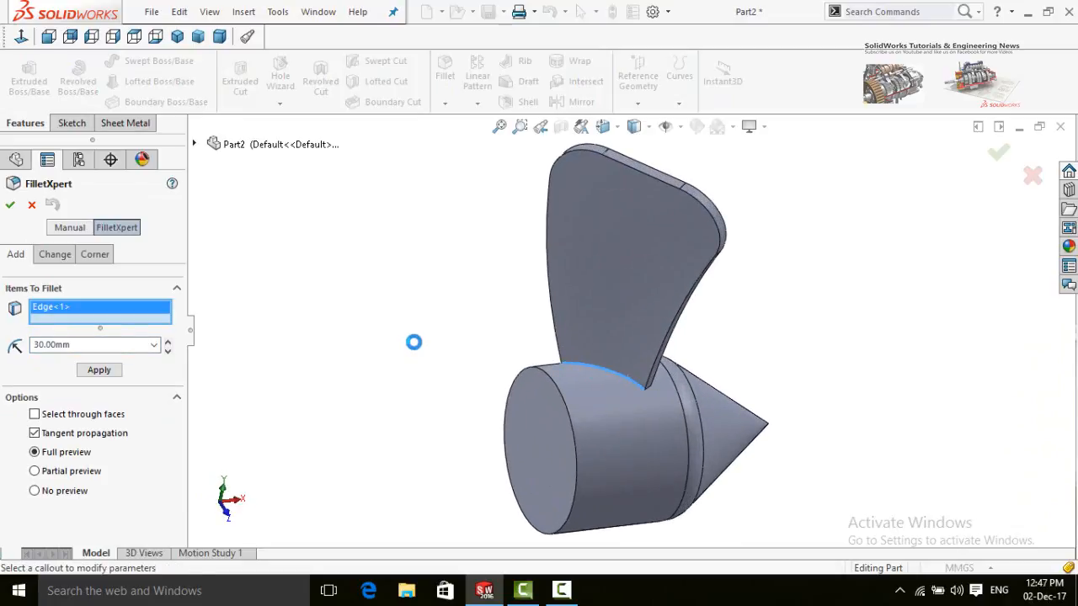
{"action": "scroll", "coordinate": [383, 362], "scroll_direction": "up", "scroll_amount": 2}
{"action": "double_click", "coordinate": [122, 346]}
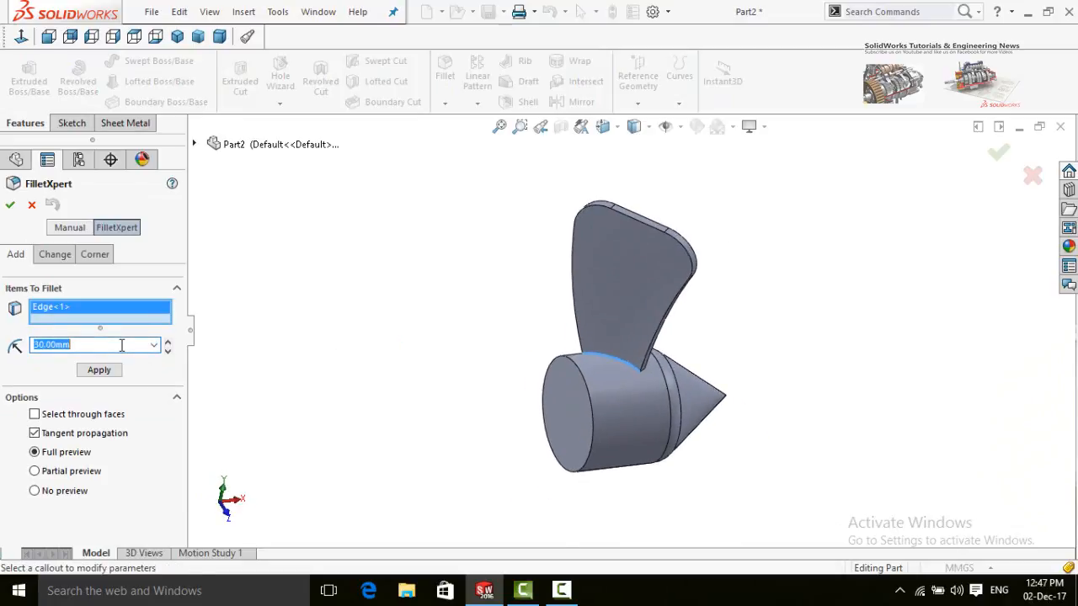
{"action": "type", "text": "5"}
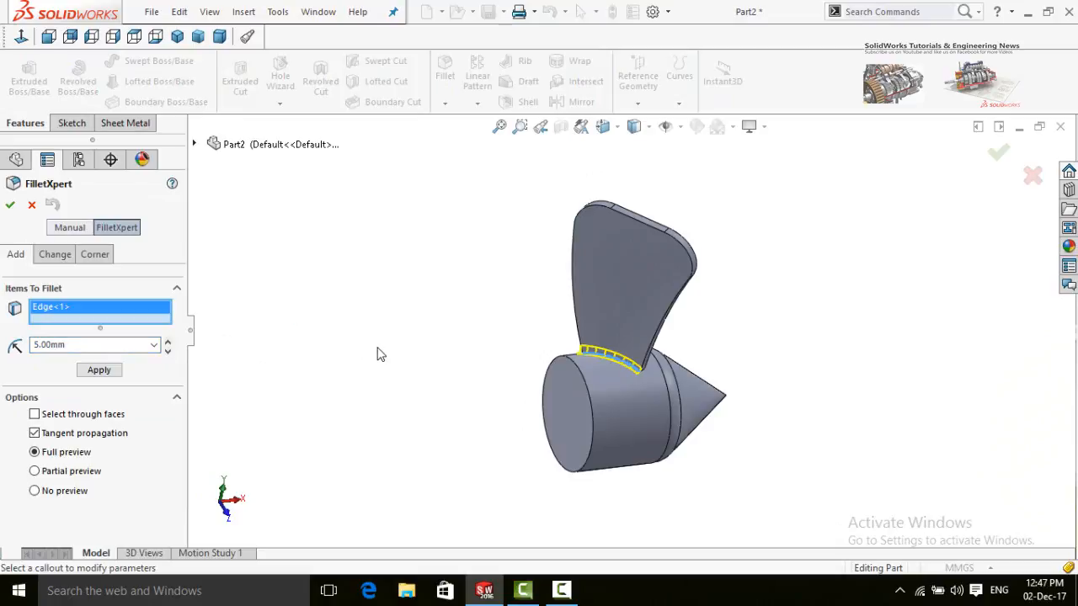
- Add the other three edges around the blade root to the selection and create the fillet
{"action": "middle_click_drag", "start_coordinate": [378, 353], "coordinate": [468, 370]}
{"action": "scroll", "coordinate": [688, 321], "scroll_direction": "down", "scroll_amount": 2}
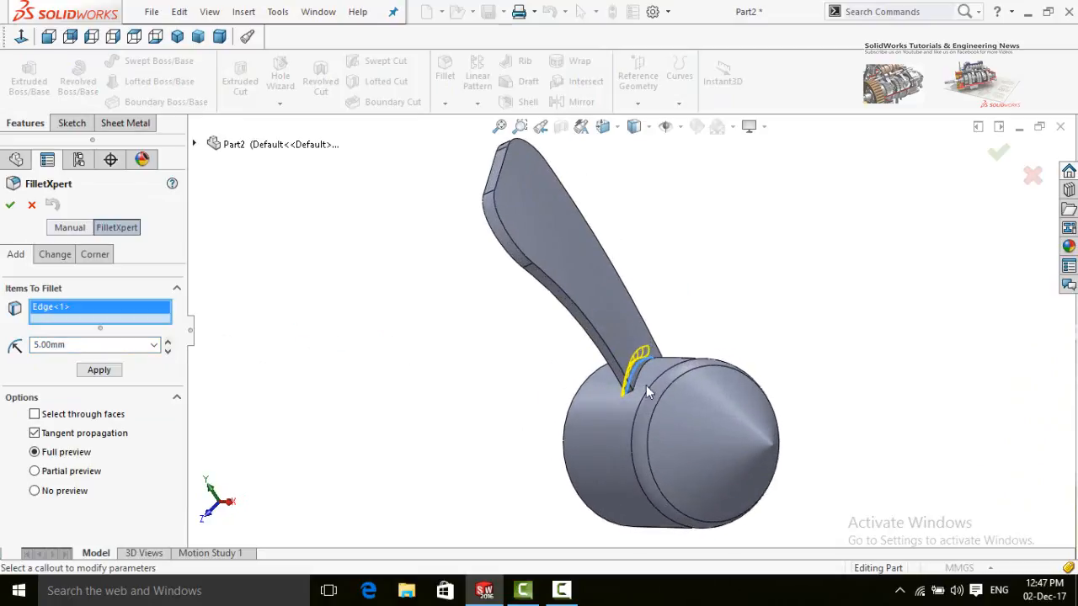
{"action": "left_click", "coordinate": [638, 388]}
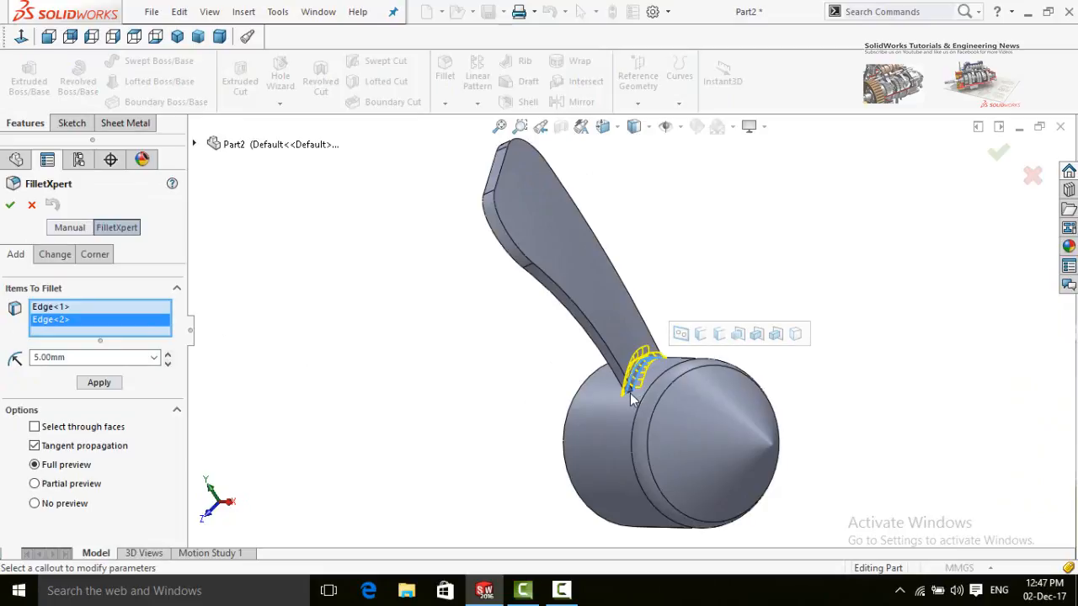
{"action": "left_click", "coordinate": [631, 397]}
{"action": "middle_click_drag", "start_coordinate": [724, 303], "coordinate": [741, 383]}
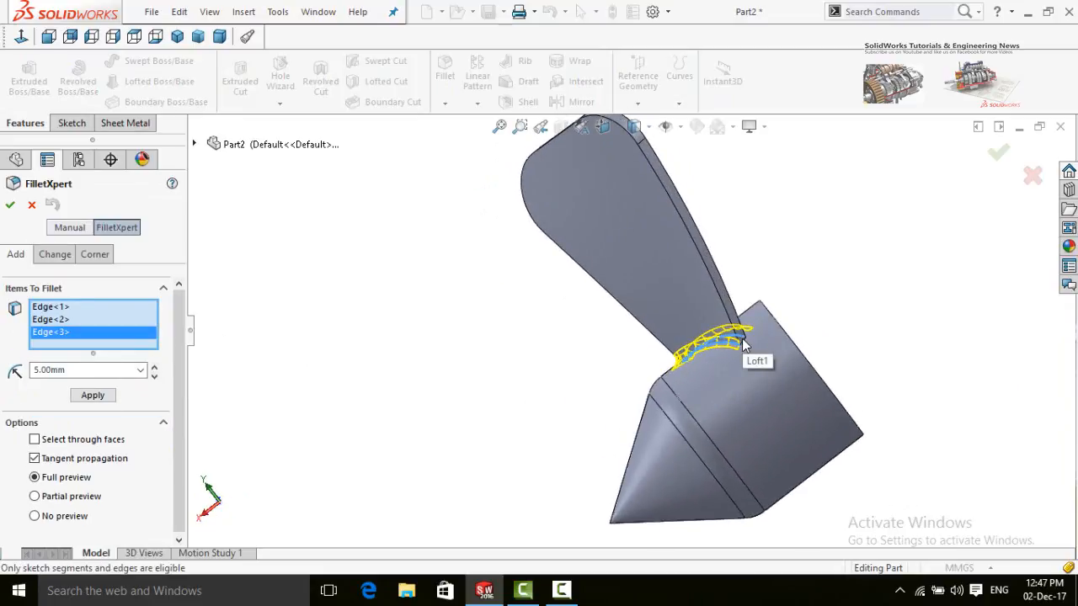
{"action": "left_click", "coordinate": [744, 348]}
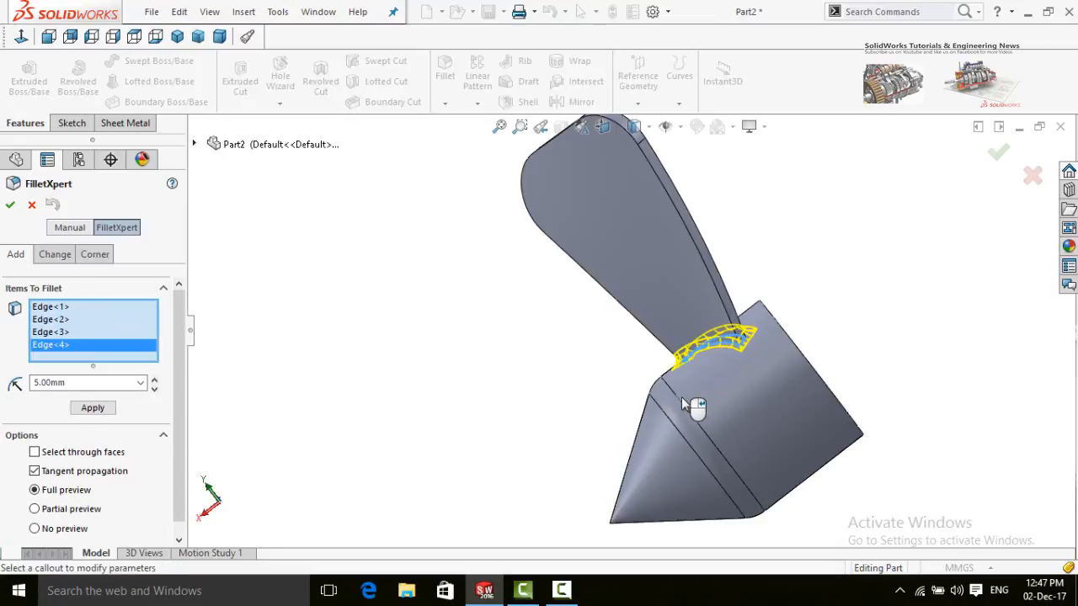
{"action": "scroll", "coordinate": [432, 402], "scroll_direction": "up", "scroll_amount": 3}
{"action": "left_click", "coordinate": [9, 204]}
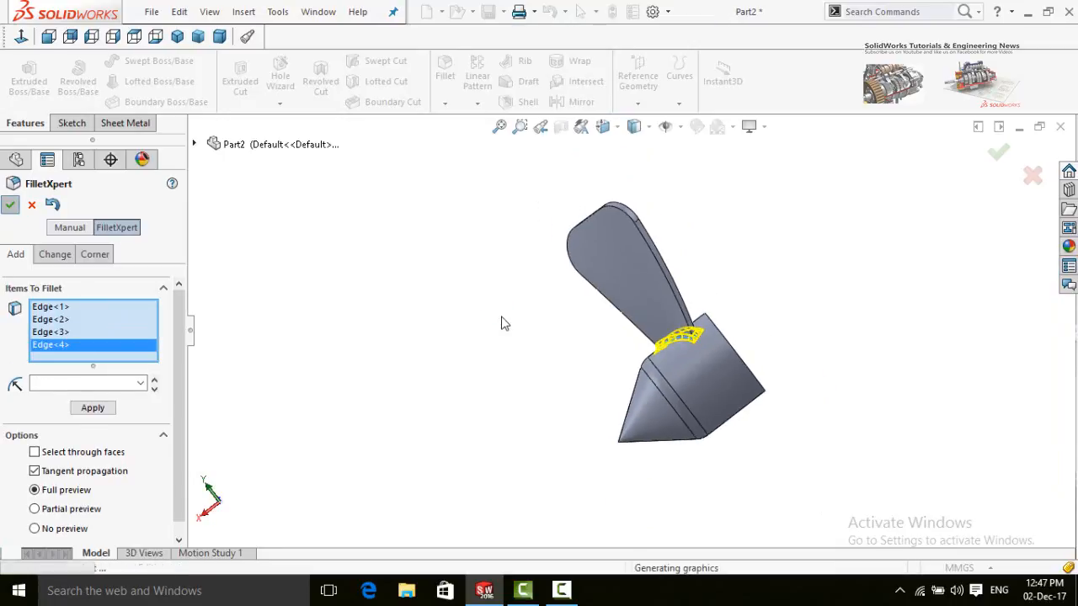
- Fillet the outline edges on both faces of the blade with a 2.5 mm radius
{"action": "middle_click_drag", "start_coordinate": [494, 316], "coordinate": [671, 193]}
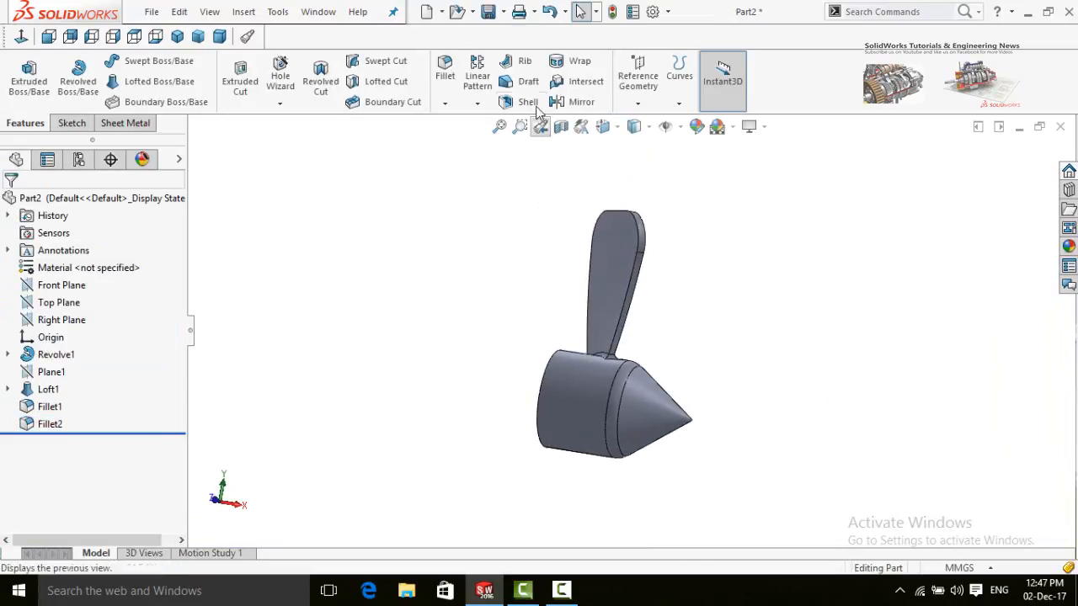
{"action": "left_click", "coordinate": [447, 76]}
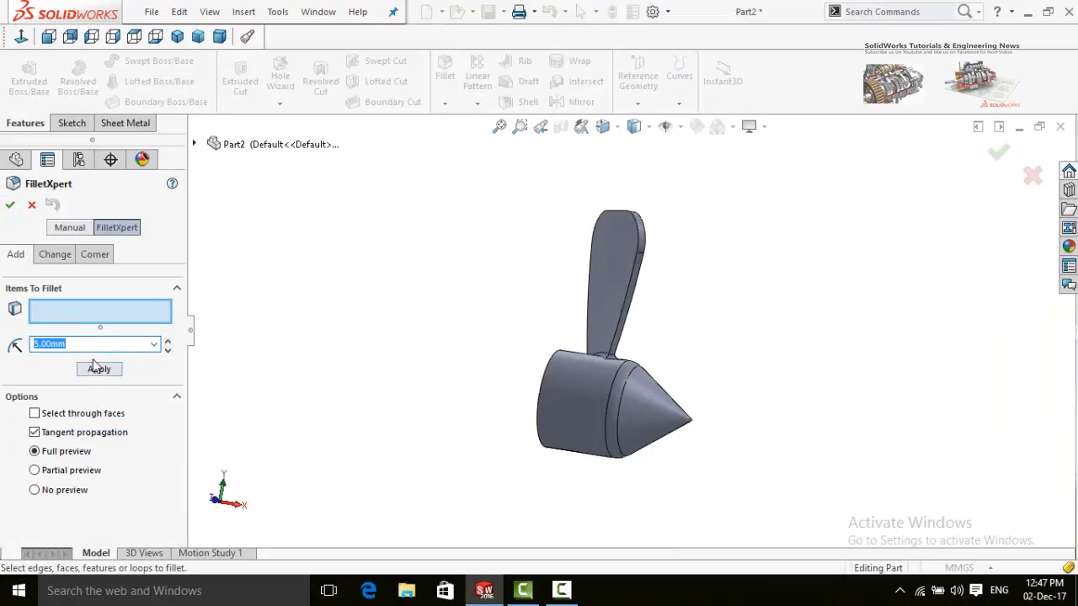
{"action": "type", "text": "2.5"}
{"action": "scroll", "coordinate": [527, 289], "scroll_direction": "down", "scroll_amount": 3}
{"action": "left_click", "coordinate": [660, 341]}
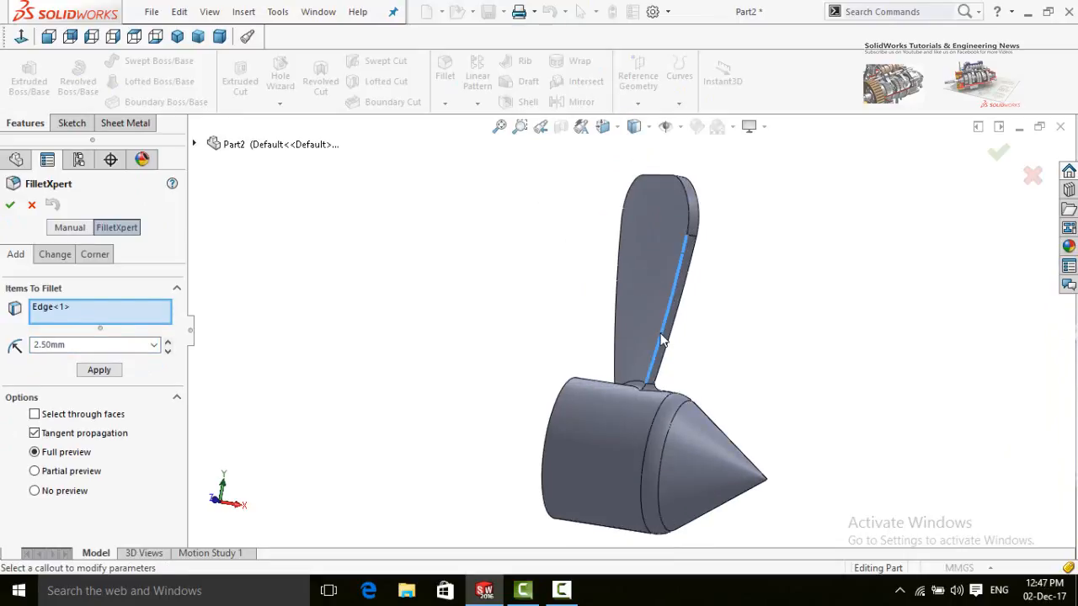
{"action": "middle_click_drag", "start_coordinate": [769, 300], "coordinate": [657, 326]}
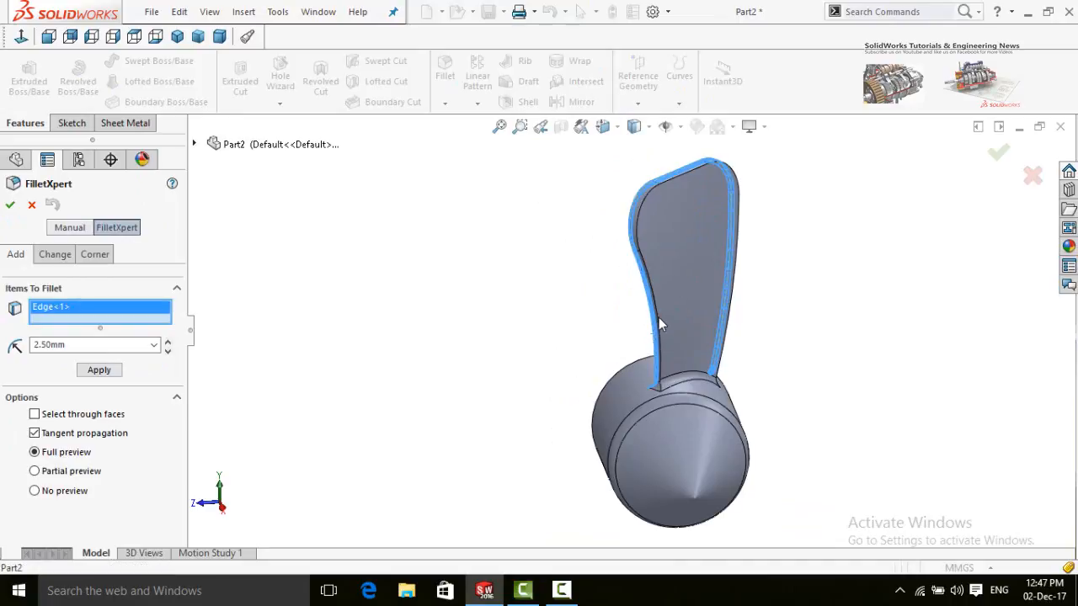
{"action": "left_click", "coordinate": [660, 324]}
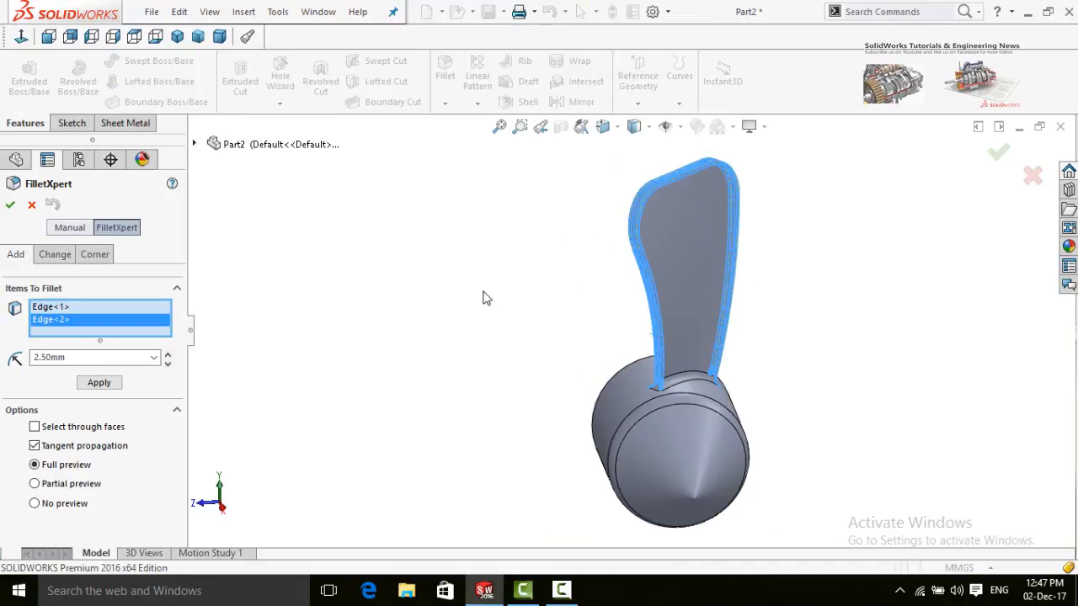
{"action": "scroll", "coordinate": [498, 306], "scroll_direction": "down", "scroll_amount": 3}
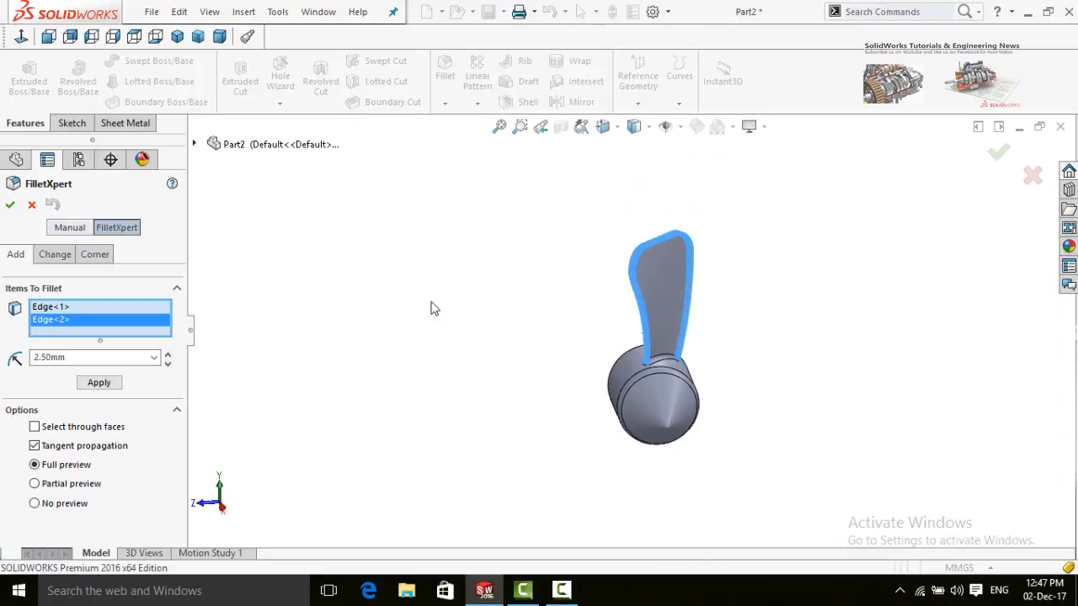
{"action": "left_click", "coordinate": [10, 205]}
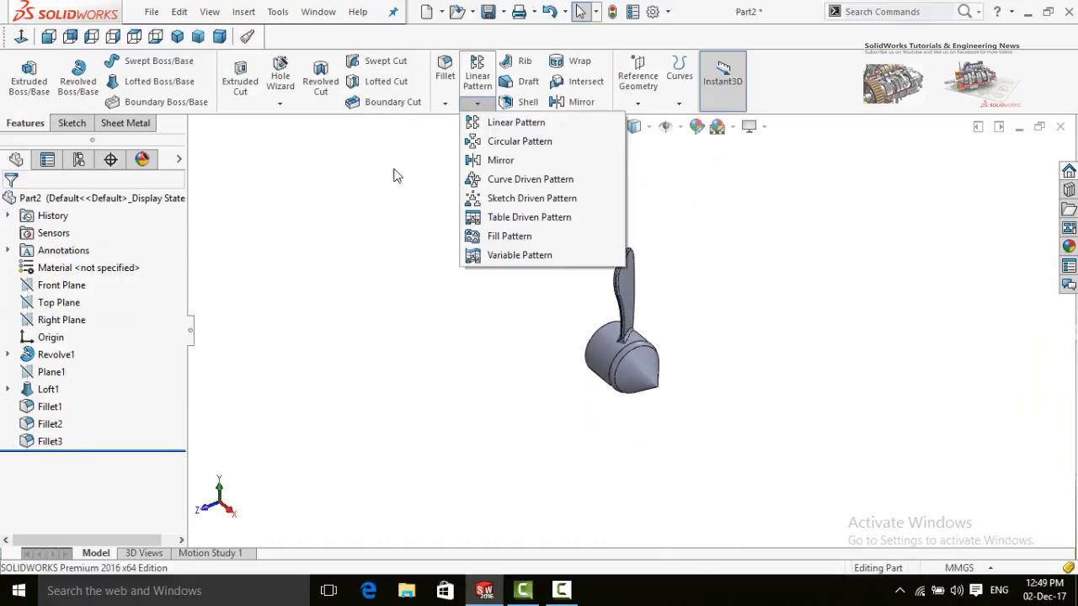
- Start a circular pattern around the hub's rear circular edge with 8 equally spaced instances over 360 degrees
{"action": "left_click", "coordinate": [397, 176]}
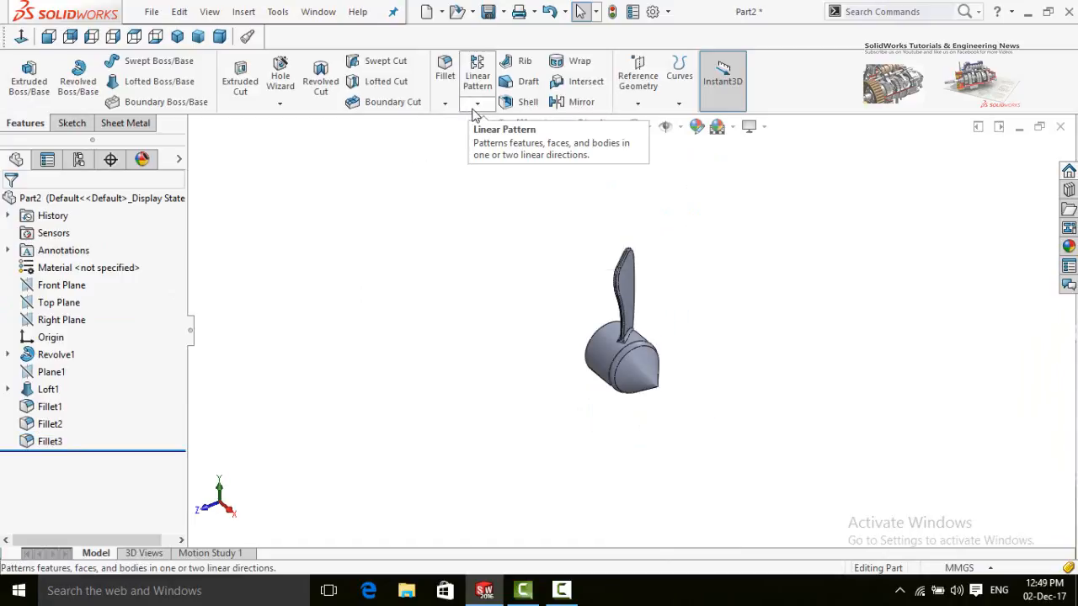
{"action": "left_click", "coordinate": [475, 109]}
{"action": "left_click", "coordinate": [507, 142]}
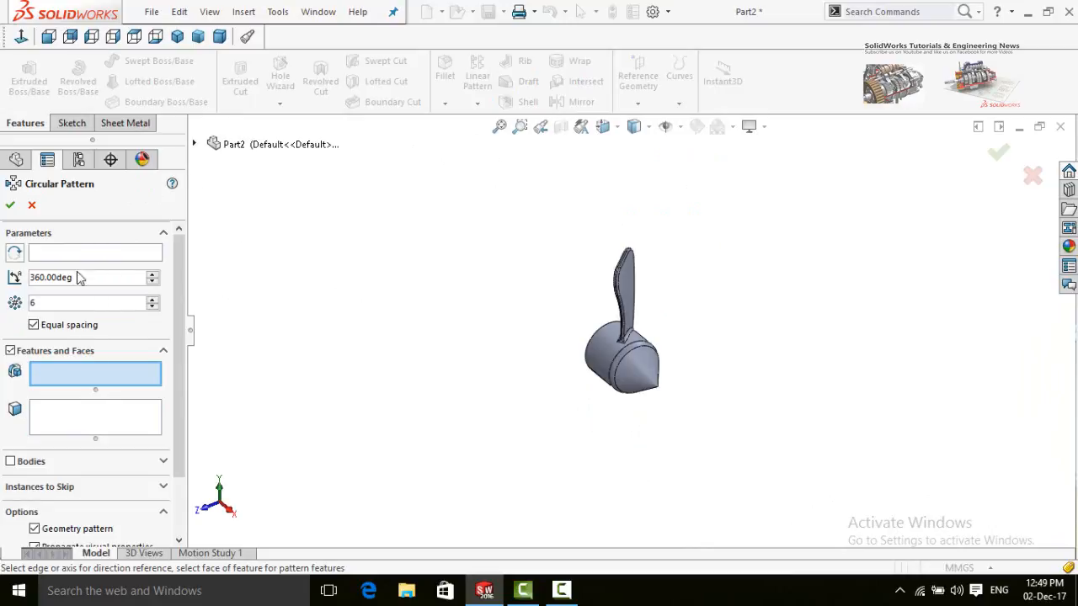
{"action": "left_click", "coordinate": [36, 256]}
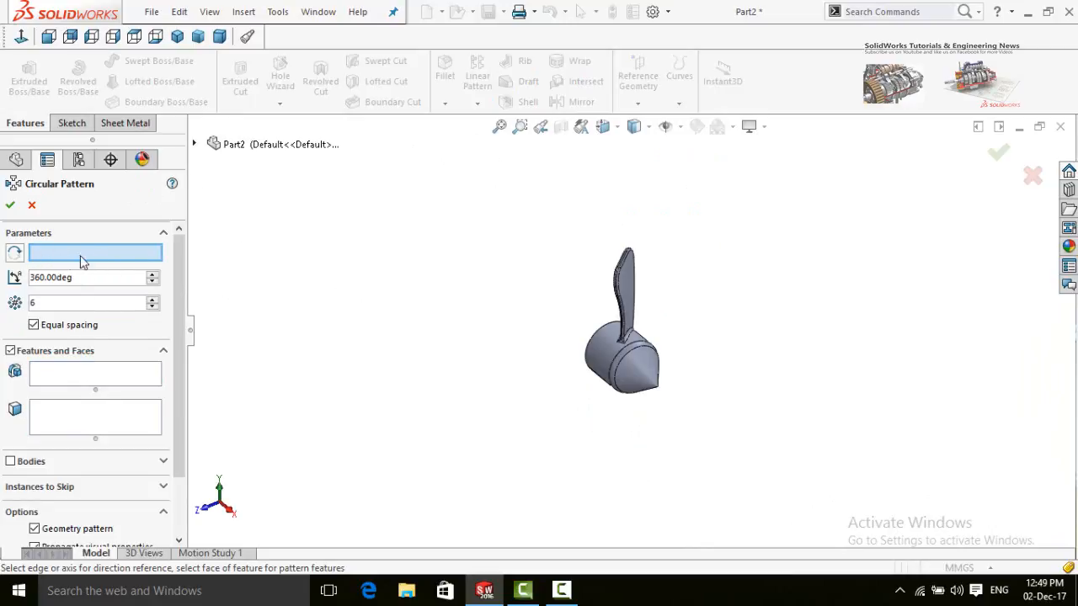
{"action": "left_click", "coordinate": [592, 348]}
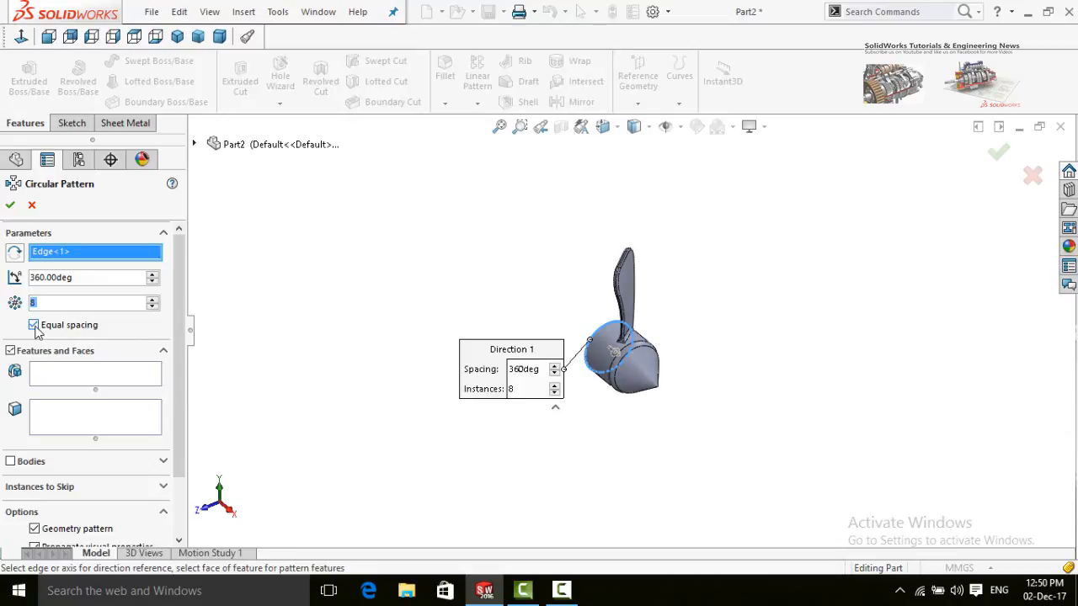
- Choose Loft1, Fillet1, Fillet2 and Fillet3 as the features to pattern and create the circular pattern
{"action": "left_click", "coordinate": [67, 374]}
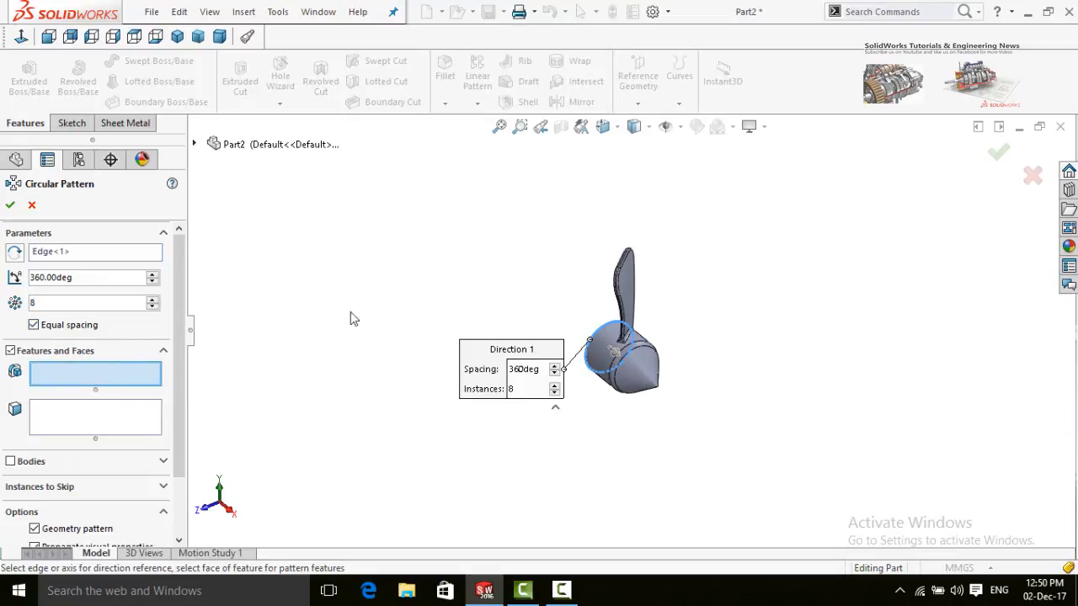
{"action": "left_click", "coordinate": [193, 145]}
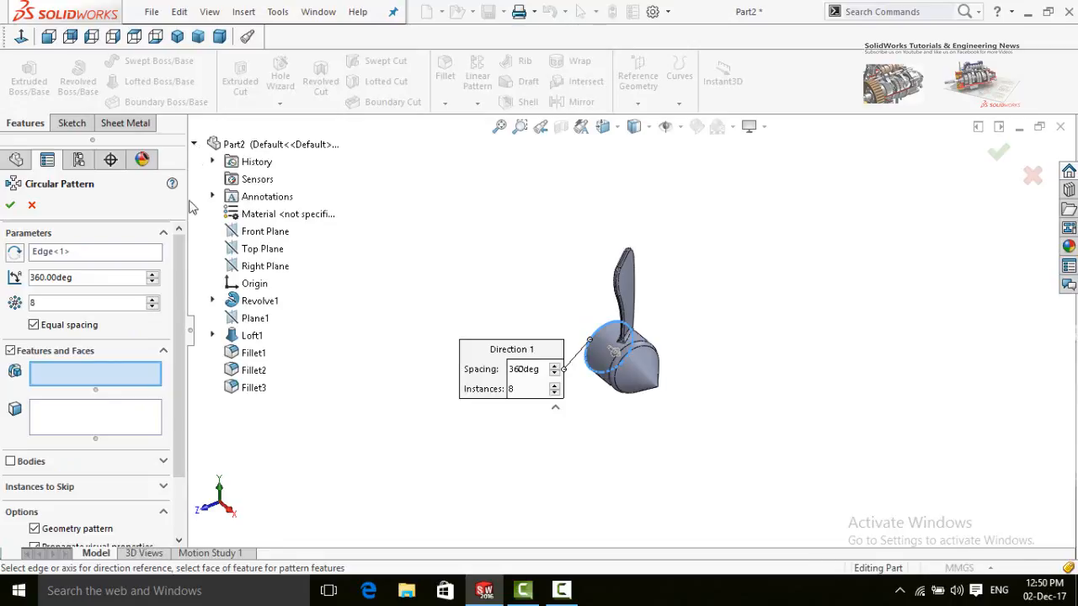
{"action": "left_click", "coordinate": [250, 336]}
{"action": "left_click", "coordinate": [237, 353]}
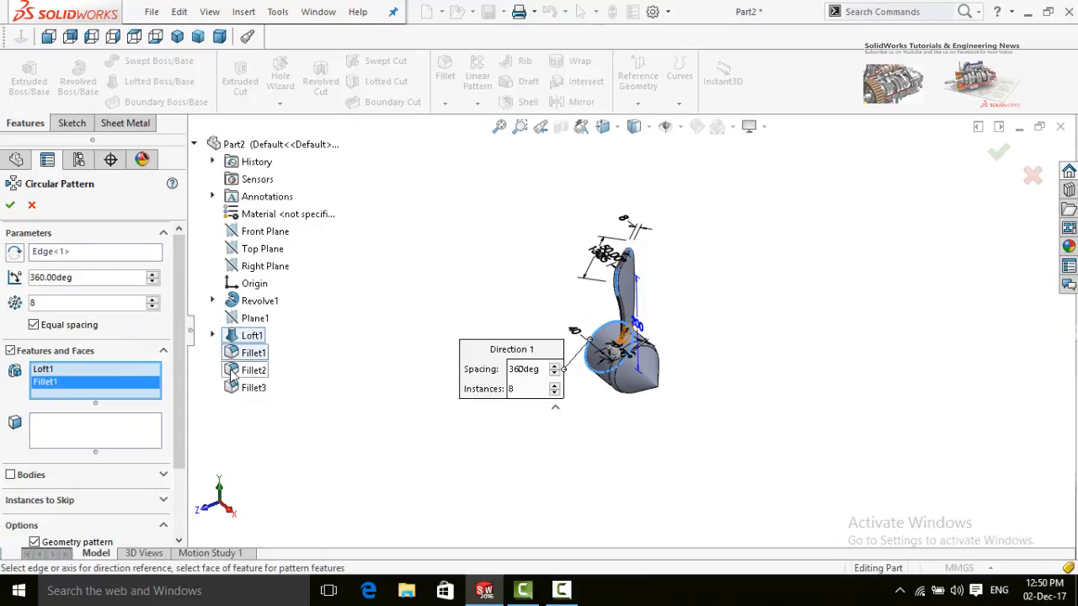
{"action": "left_click", "coordinate": [232, 376]}
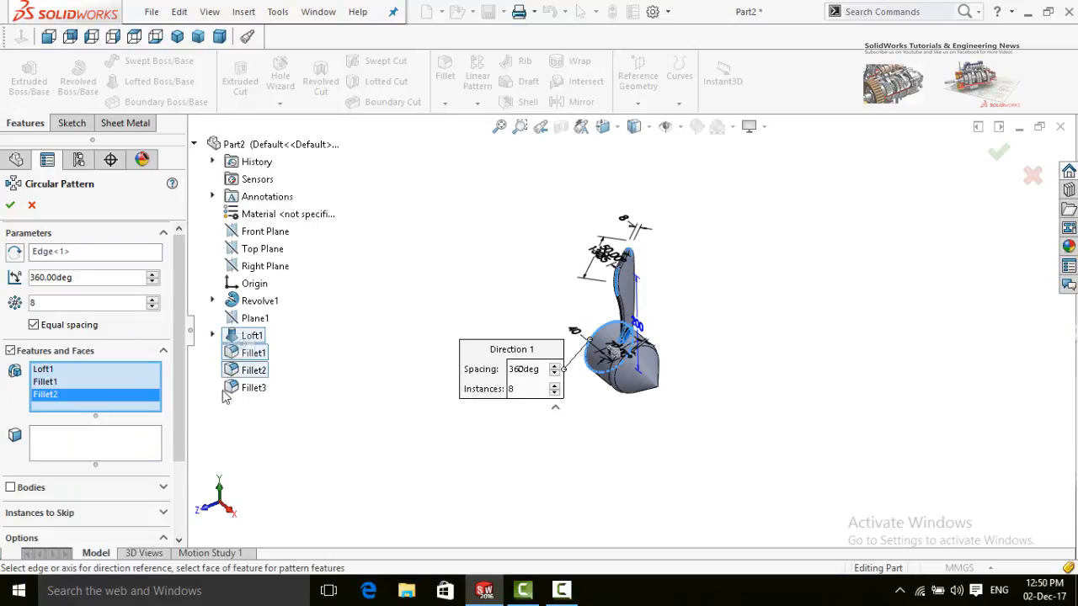
{"action": "left_click", "coordinate": [232, 389]}
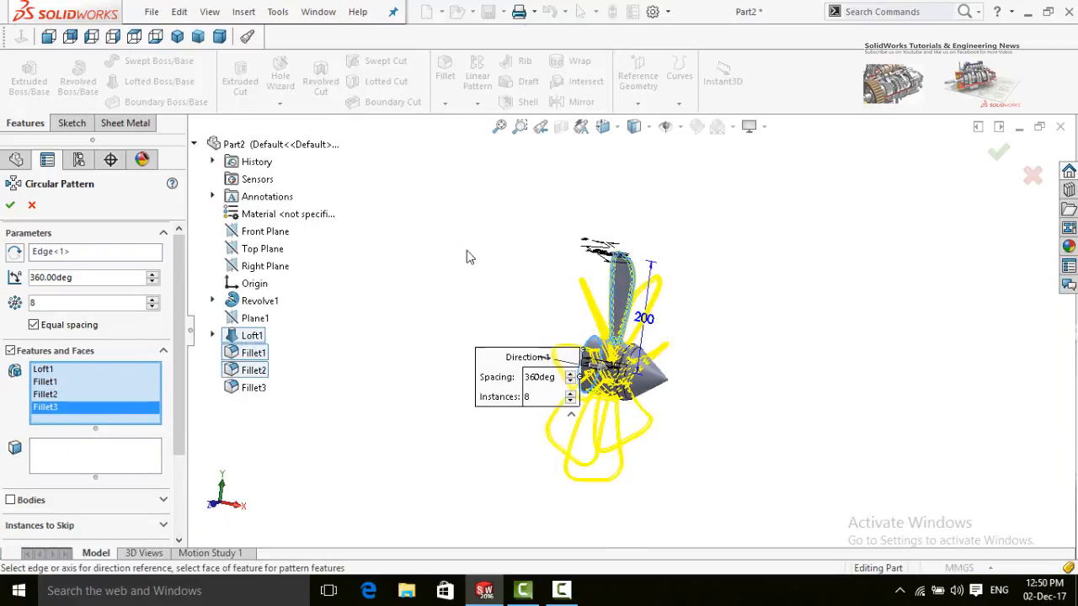
{"action": "left_click", "coordinate": [9, 206]}
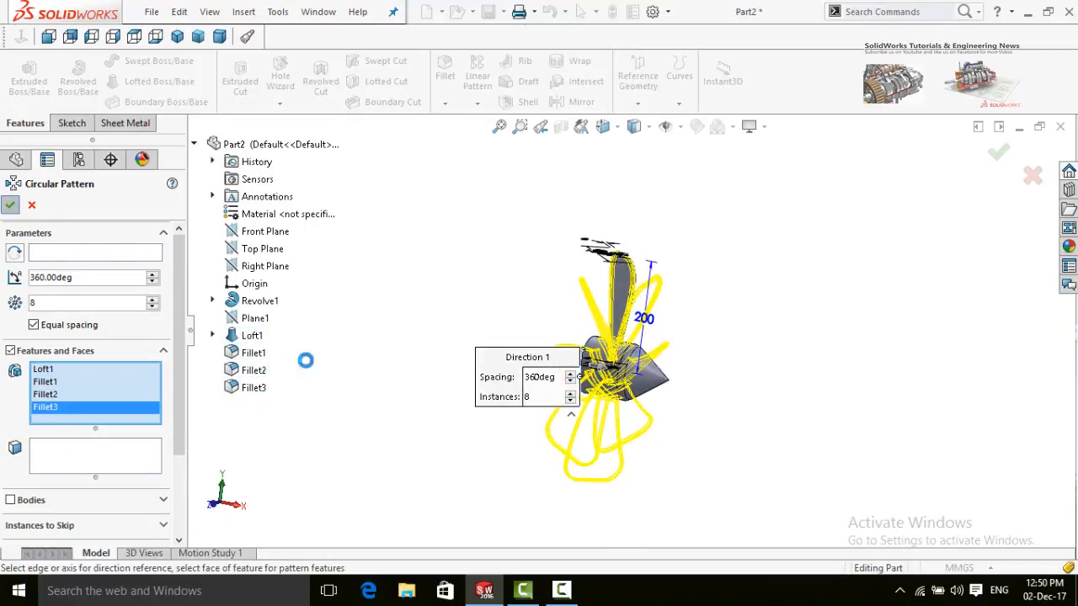
- Shell the propeller with a 10 mm wall thickness, removing the hub's flat rear face and enabling the preview
{"action": "middle_click_drag", "start_coordinate": [522, 354], "coordinate": [571, 240]}
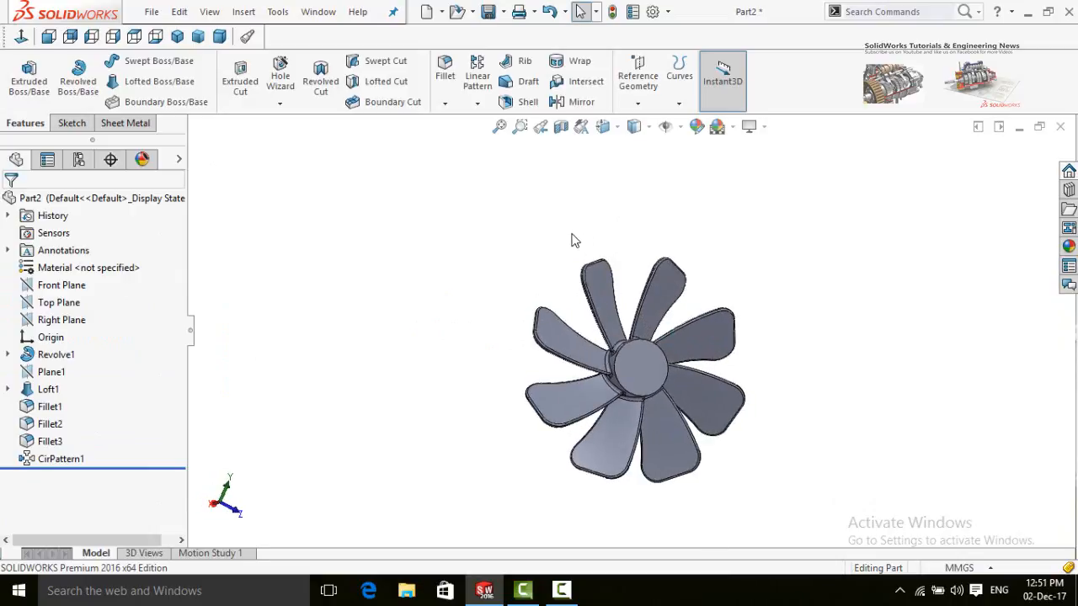
{"action": "left_click", "coordinate": [523, 102]}
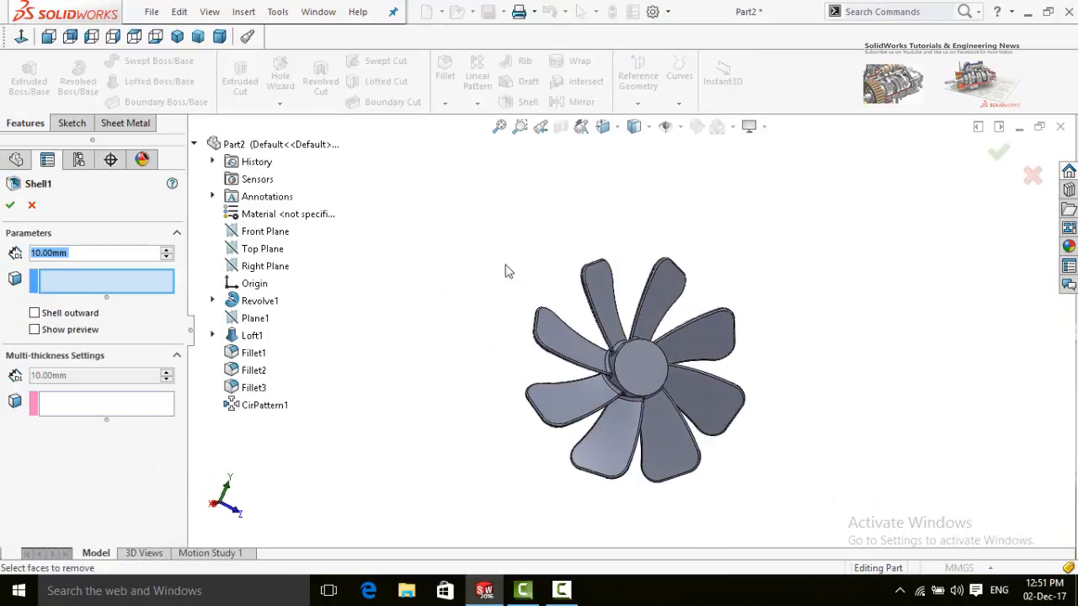
{"action": "left_click", "coordinate": [638, 367]}
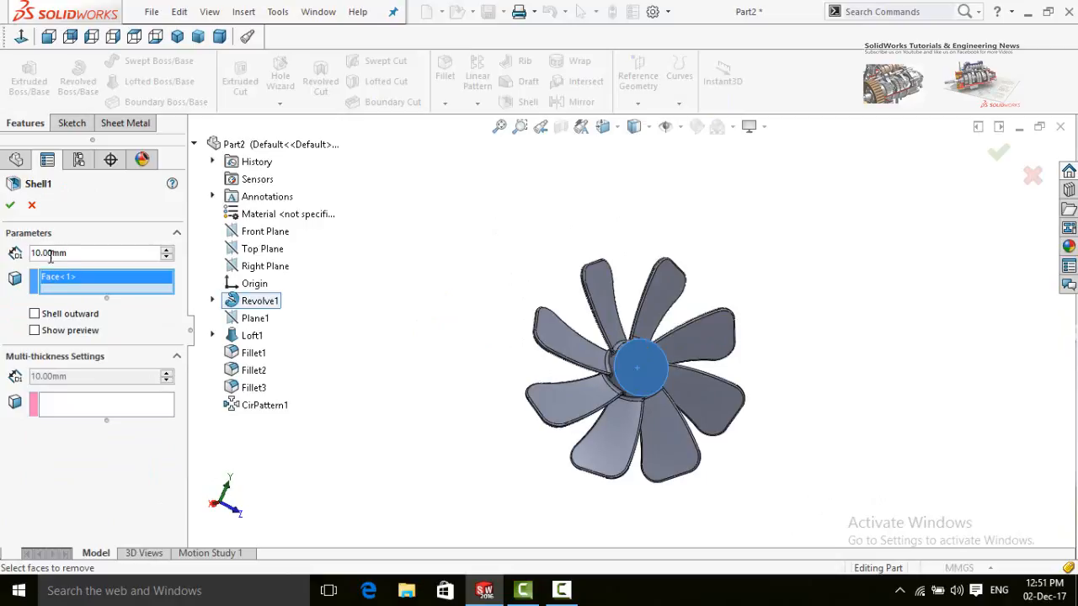
{"action": "left_click", "coordinate": [55, 334]}
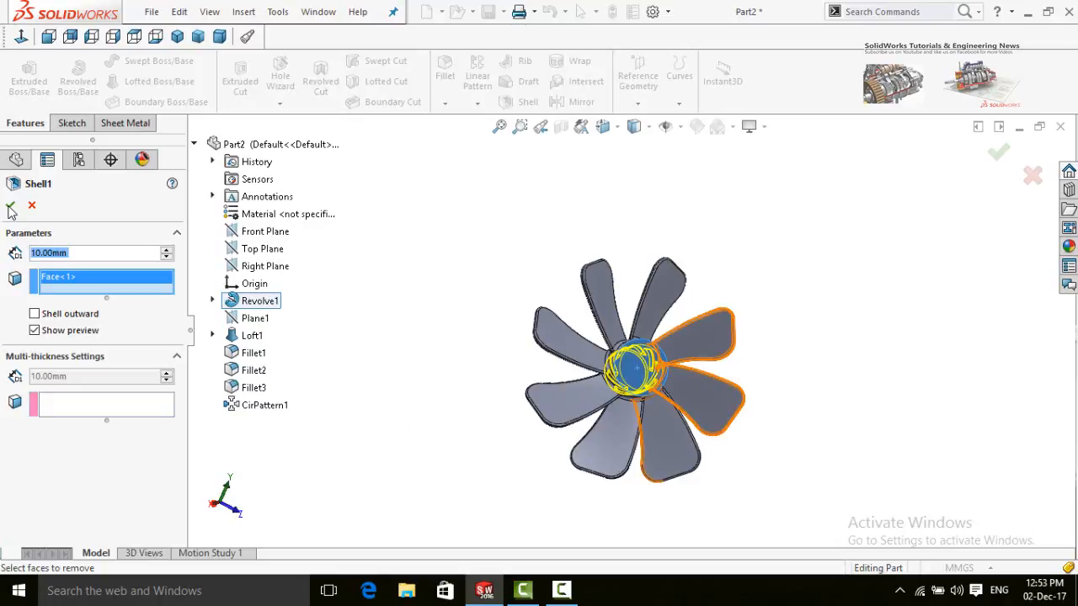
{"action": "left_click", "coordinate": [11, 209]}
{"action": "left_click", "coordinate": [472, 357]}
{"action": "middle_click_drag", "start_coordinate": [452, 361], "coordinate": [497, 435]}
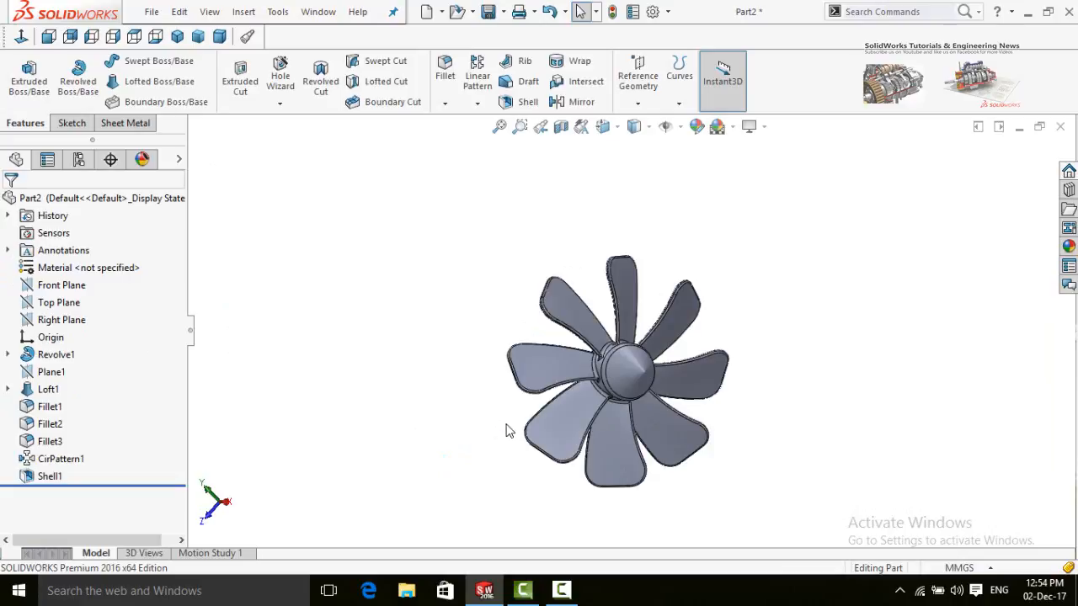
{"action": "middle_click_drag", "start_coordinate": [507, 431], "coordinate": [488, 464]}
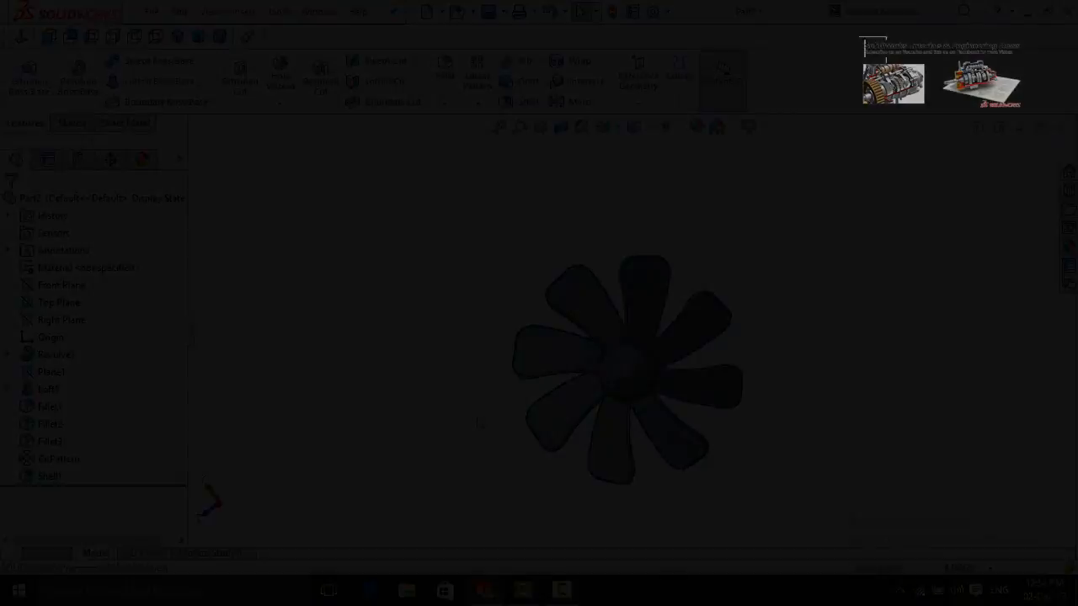